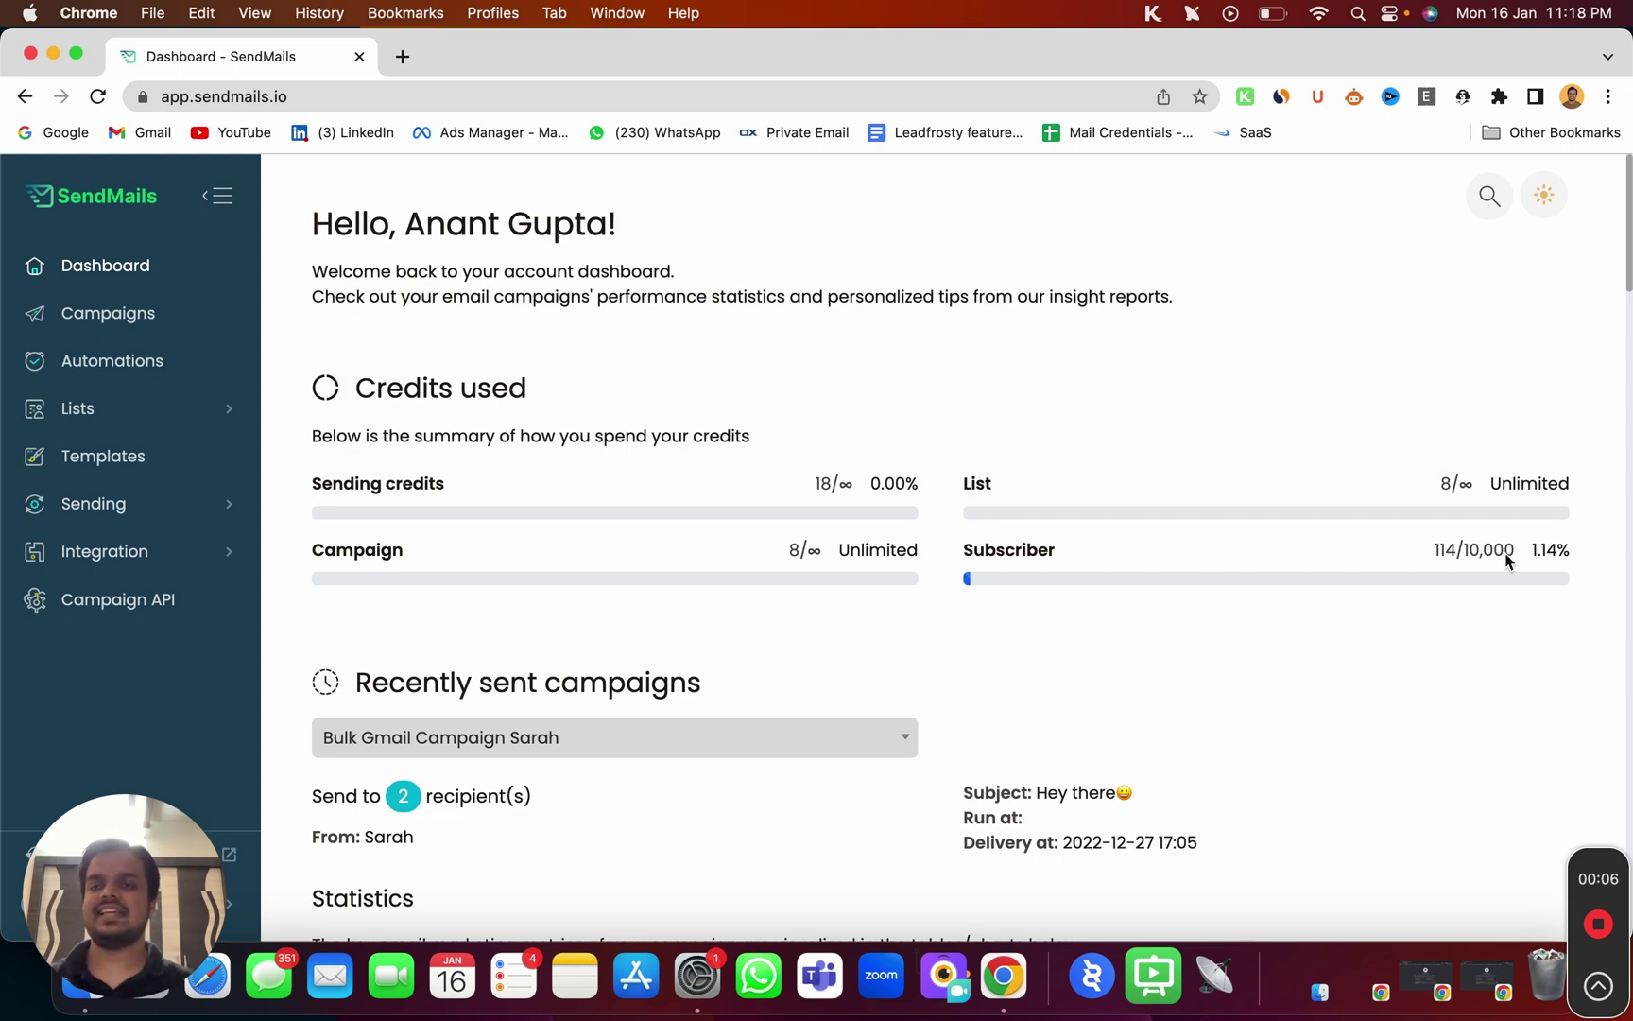
# Browse the Campaigns list, then start creating a new campaign.
pyautogui.click(98, 327)
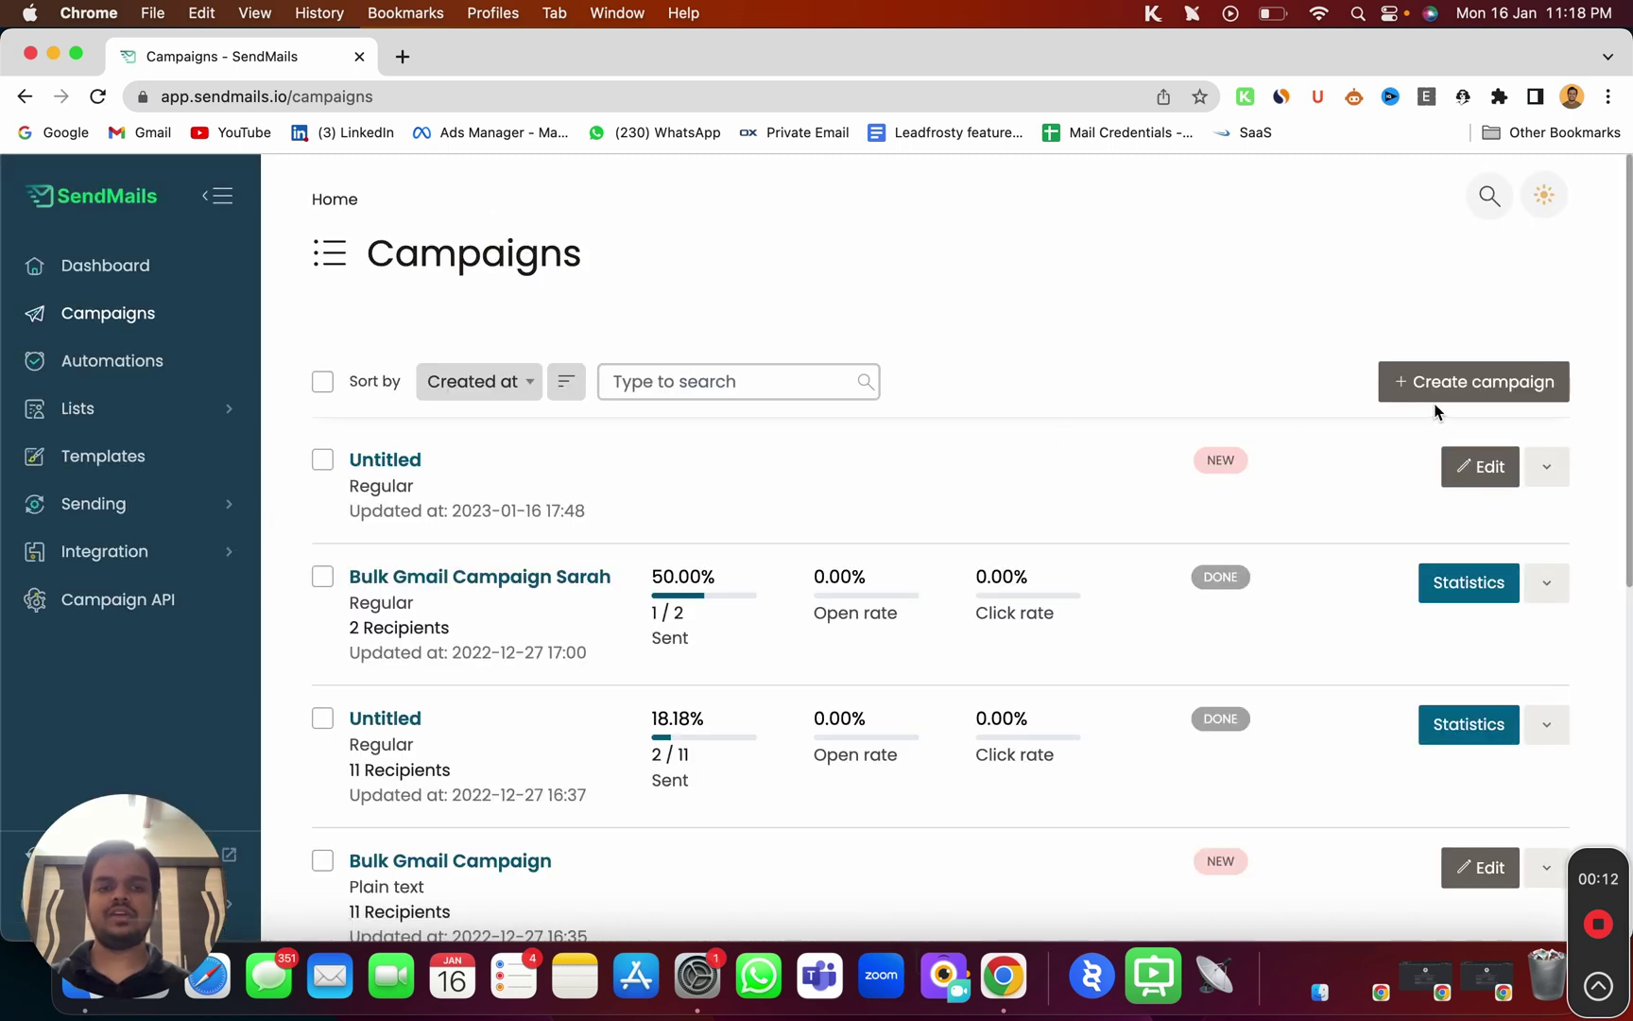
pyautogui.scroll(-3, 904, 601)
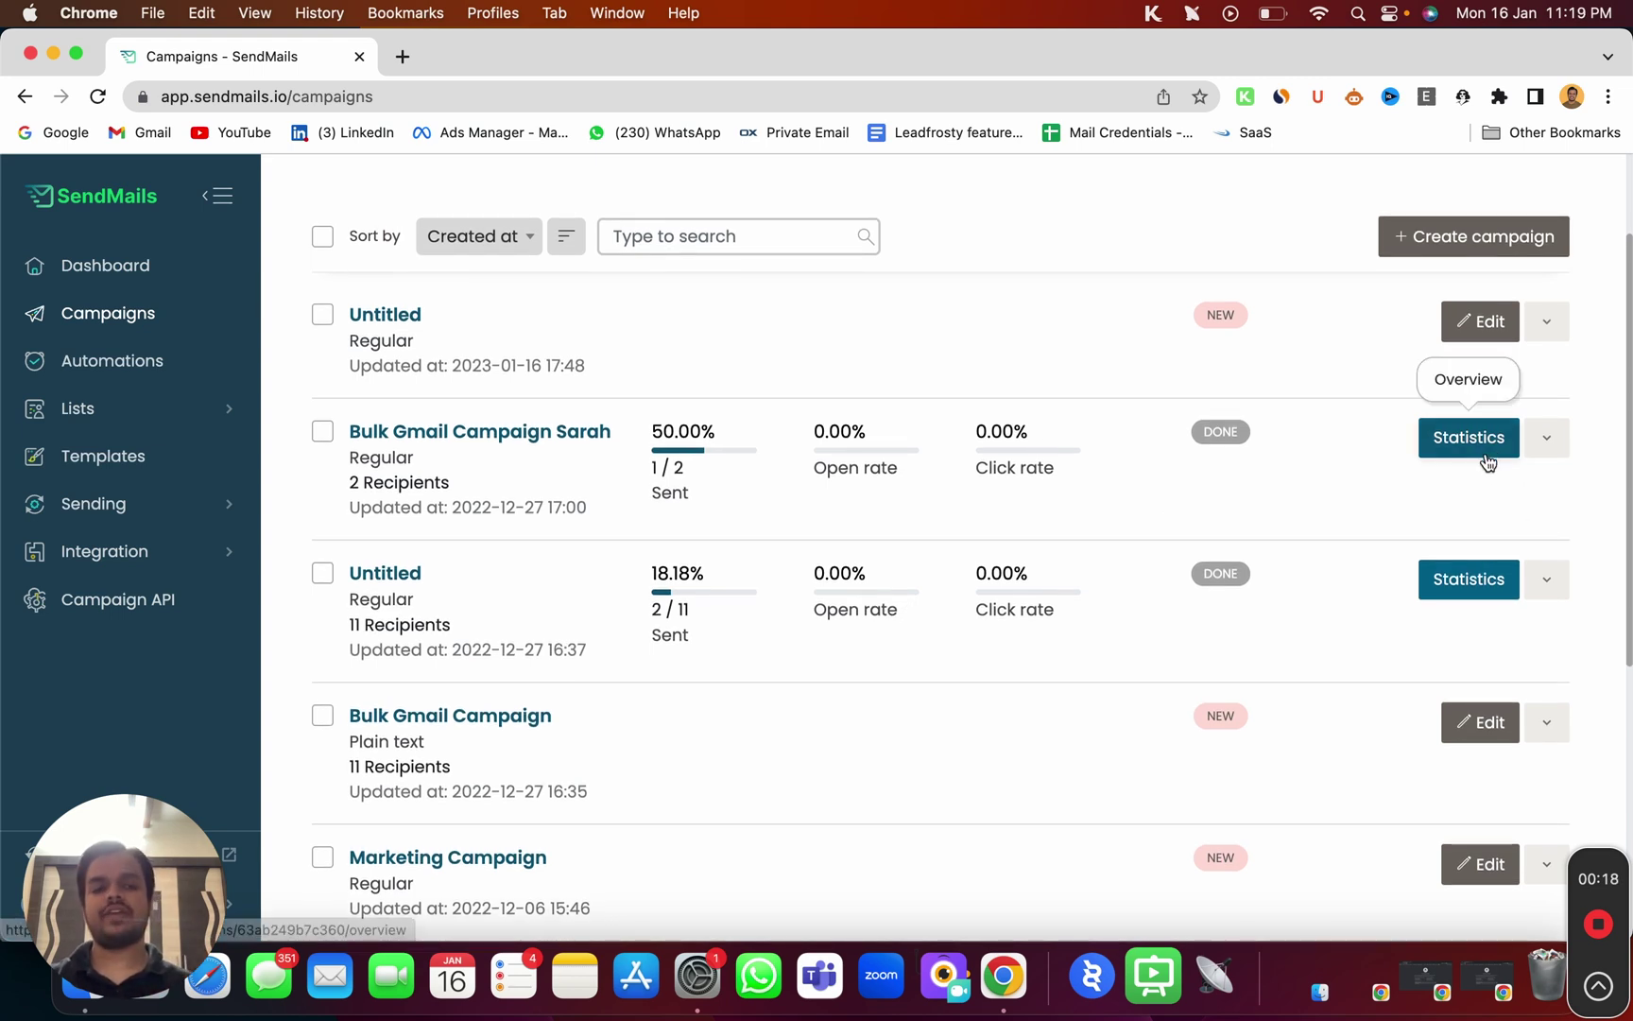
pyautogui.scroll(3, 1354, 404)
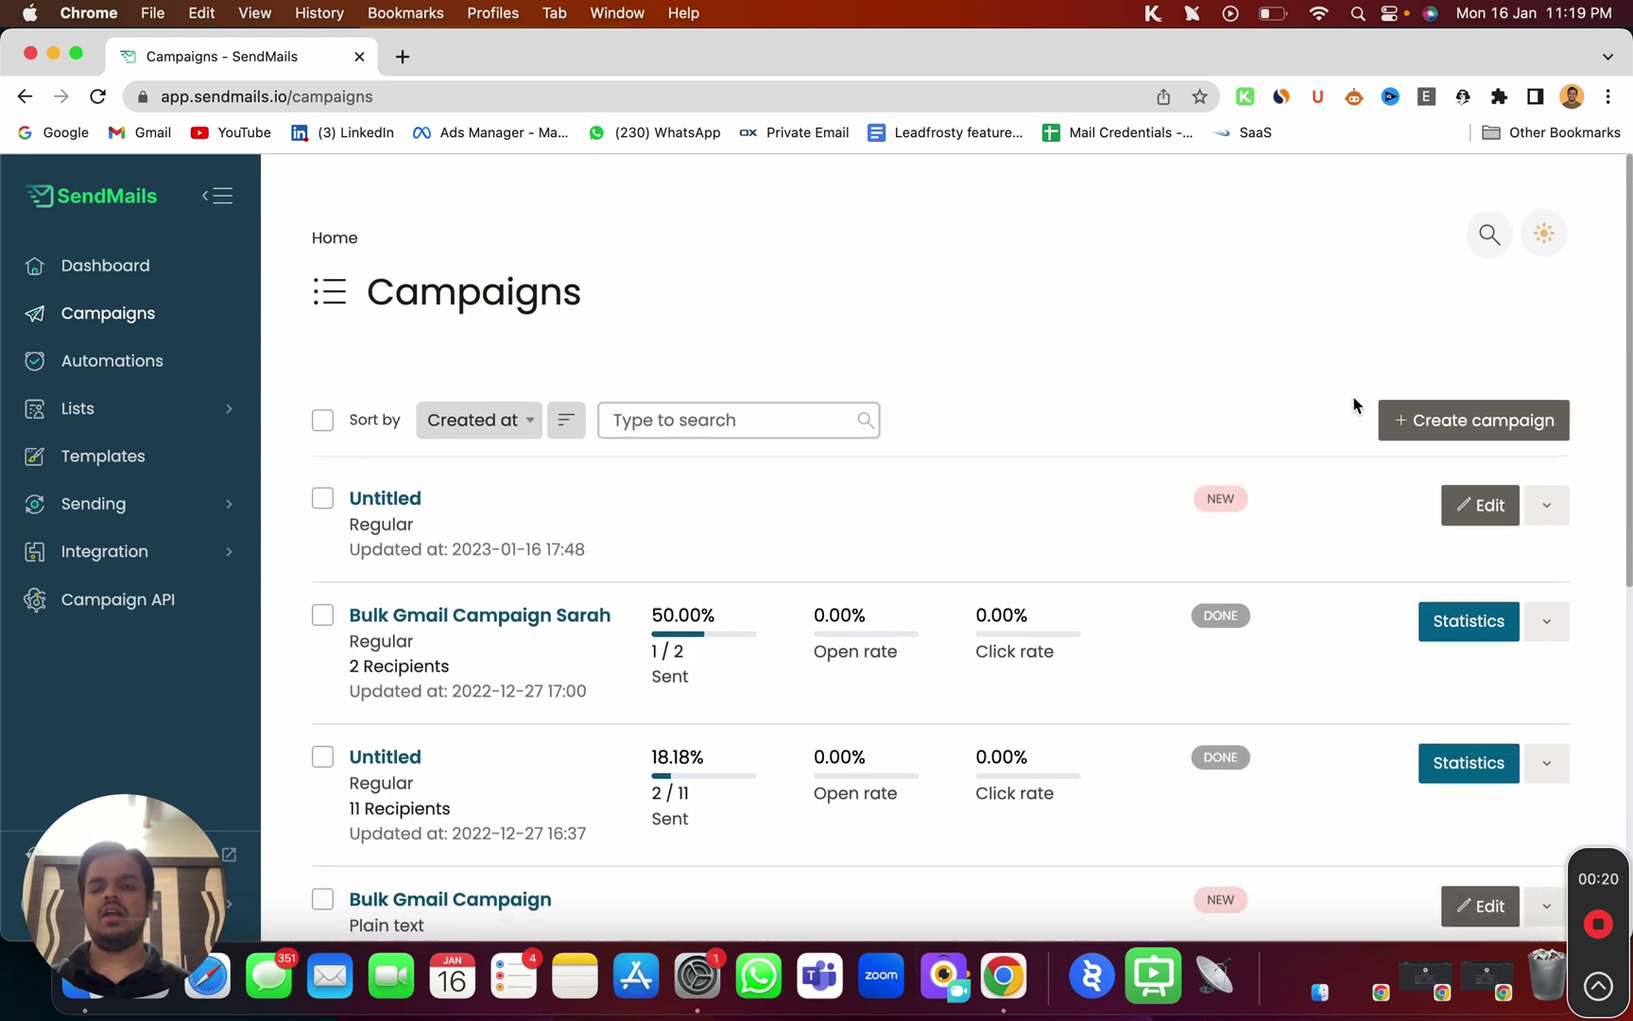
pyautogui.click(1436, 390)
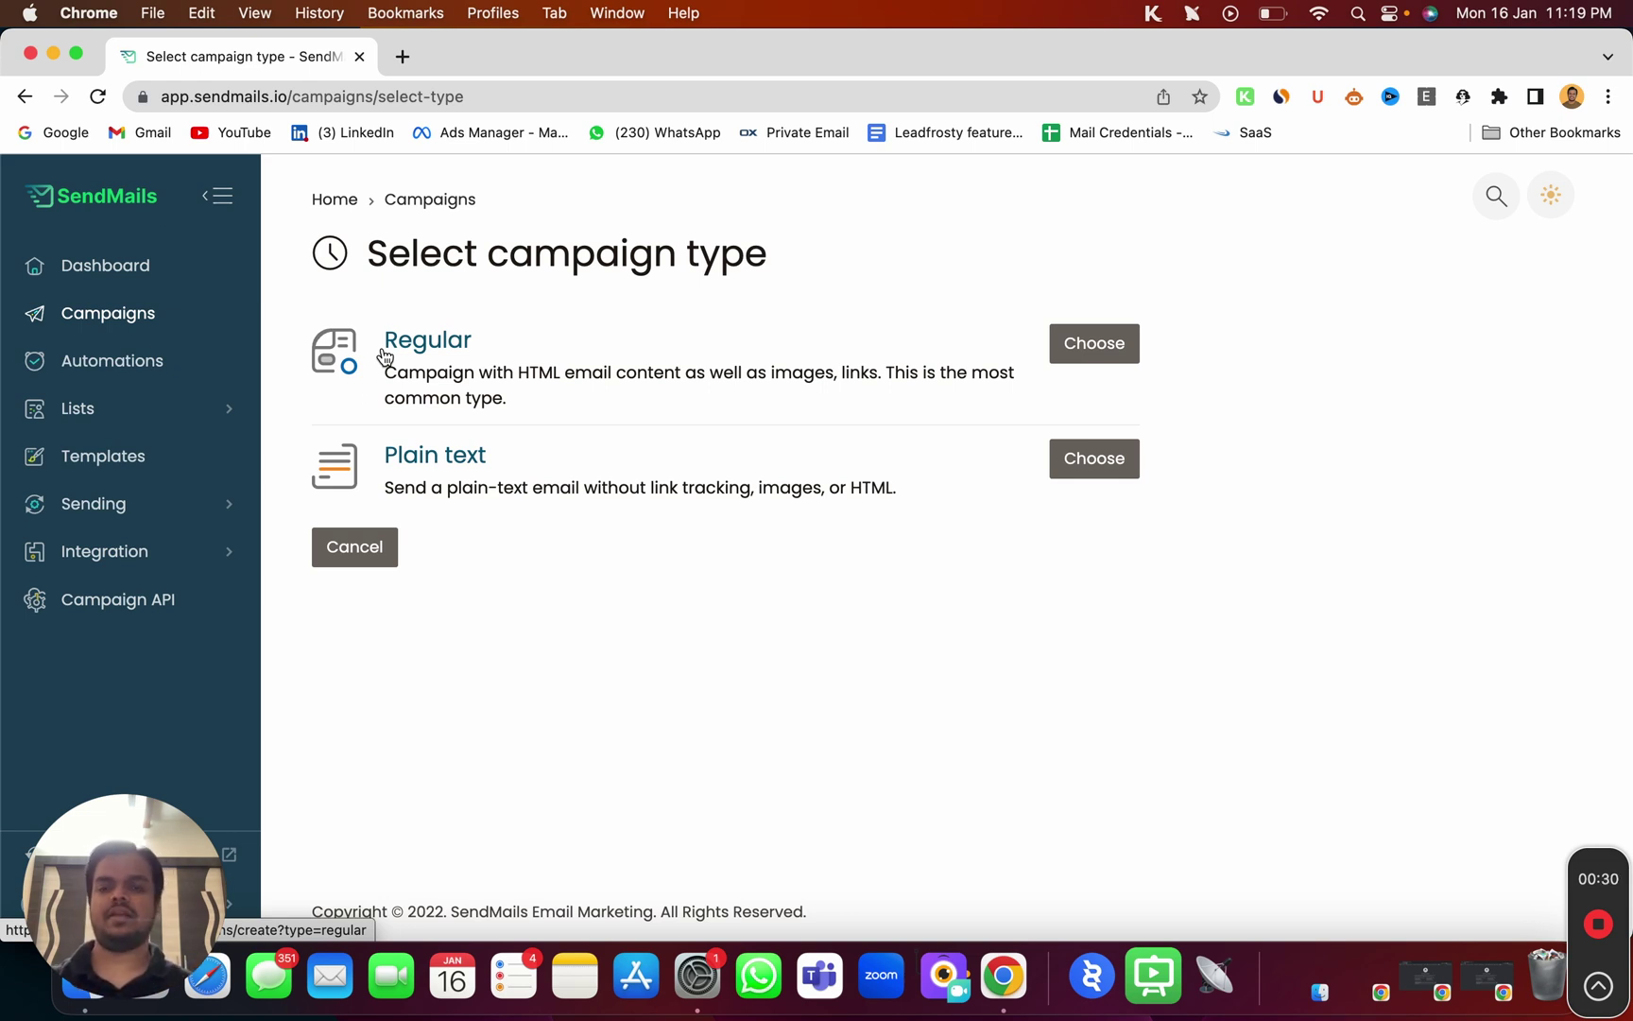
# Choose the Regular campaign type and open the recipient lists dropdown.
pyautogui.click(1085, 343)
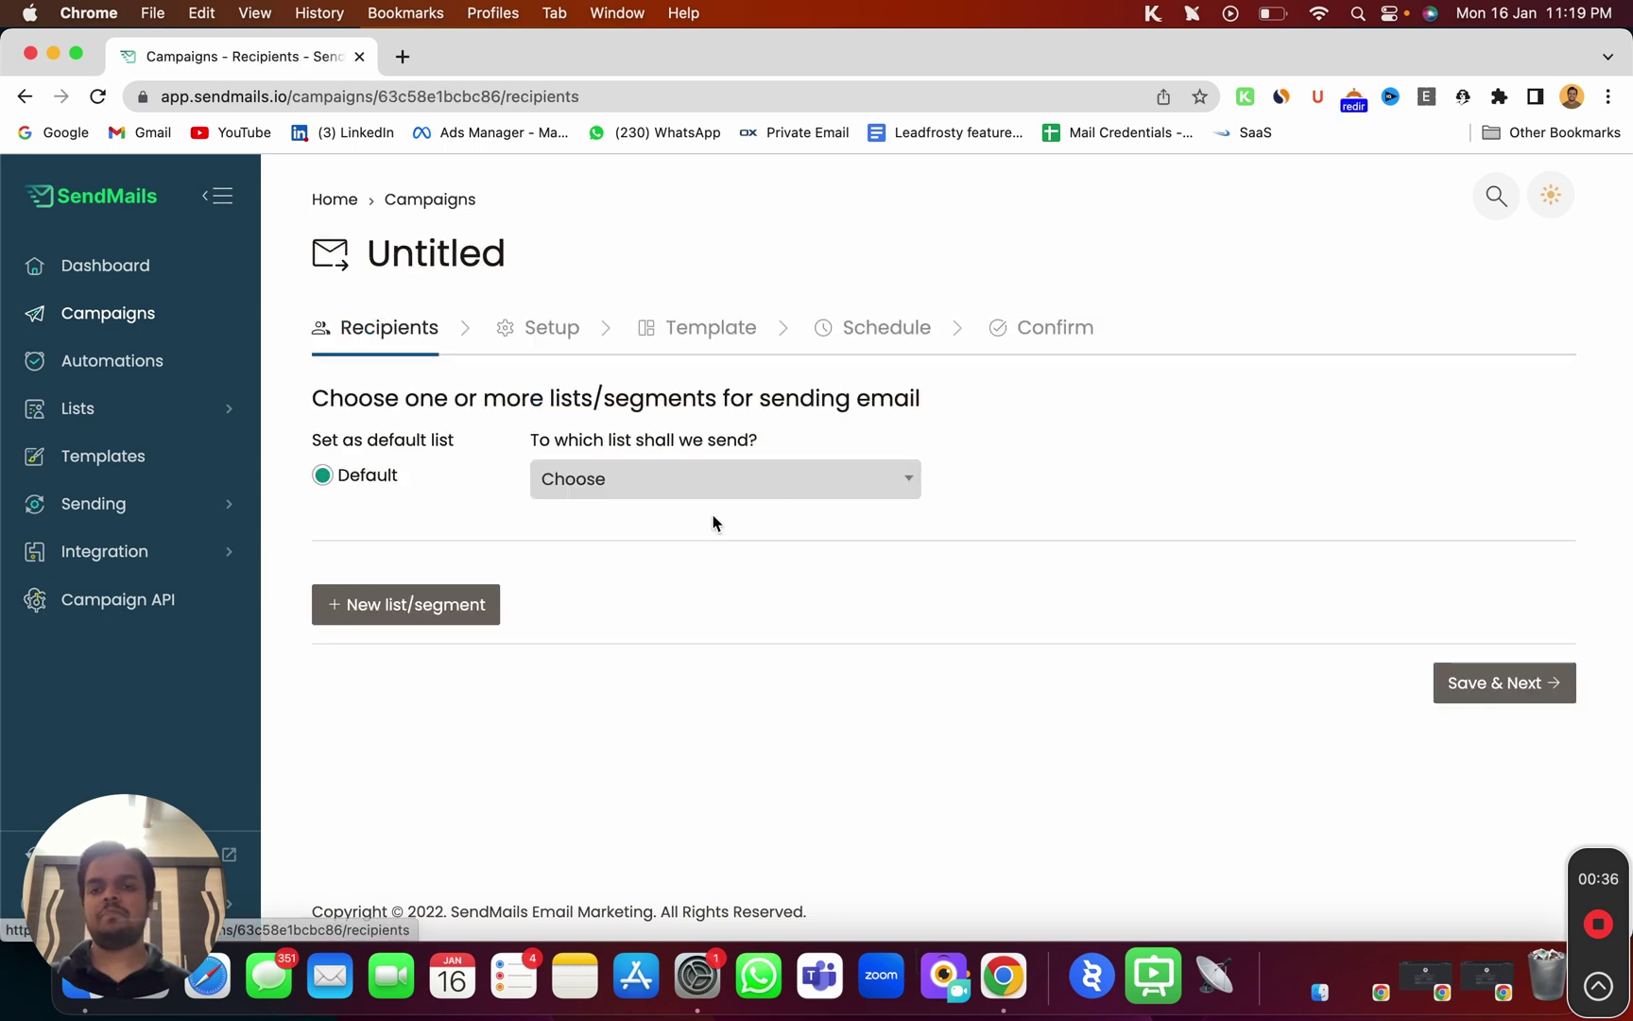
pyautogui.click(679, 498)
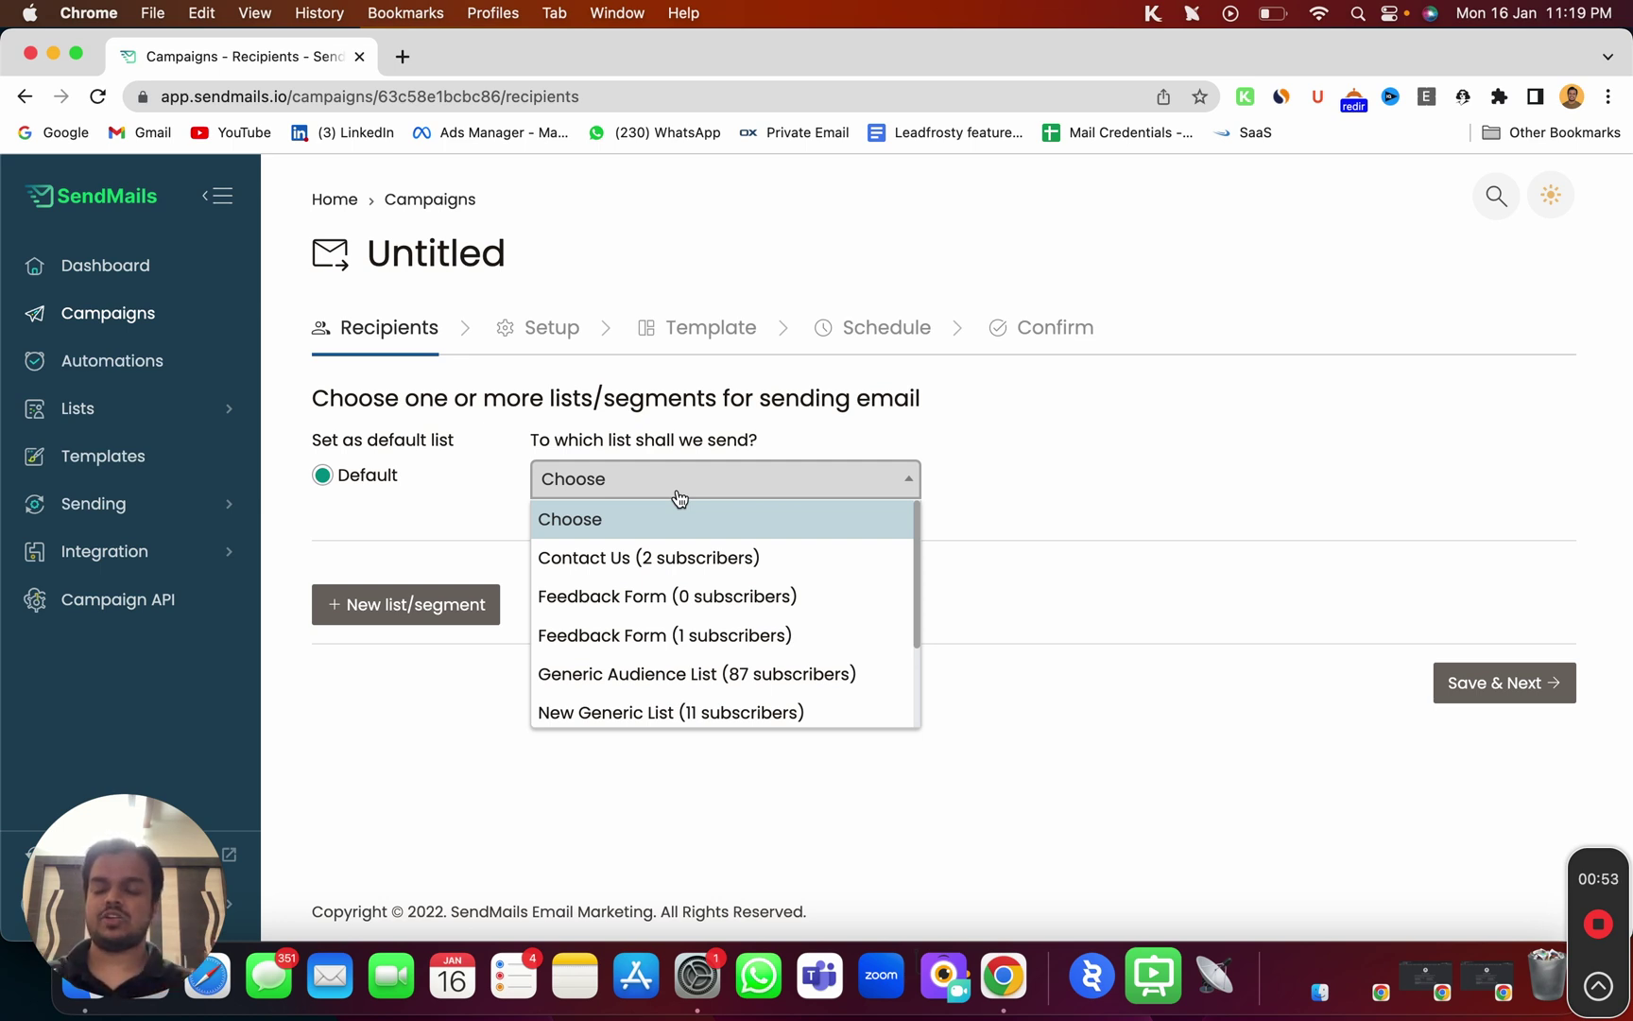
# Send to Segment A (3 subscribers) of Generic Audience List and save the recipients.
pyautogui.scroll(-3, 685, 613)
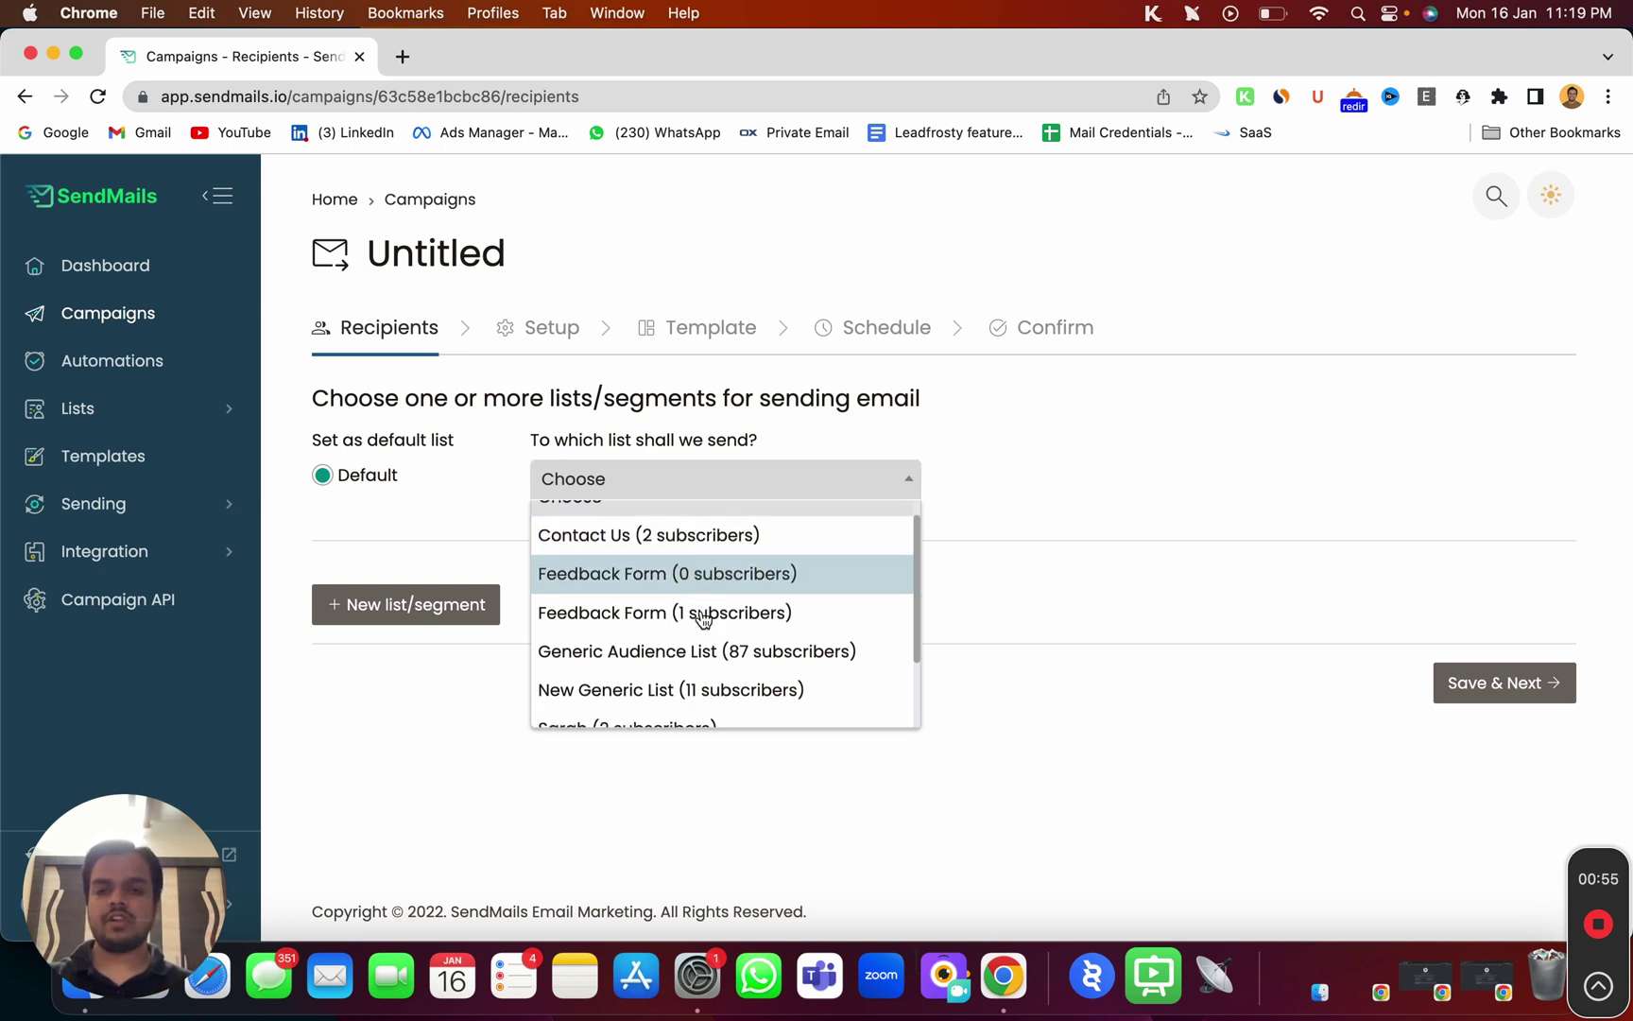
pyautogui.click(626, 573)
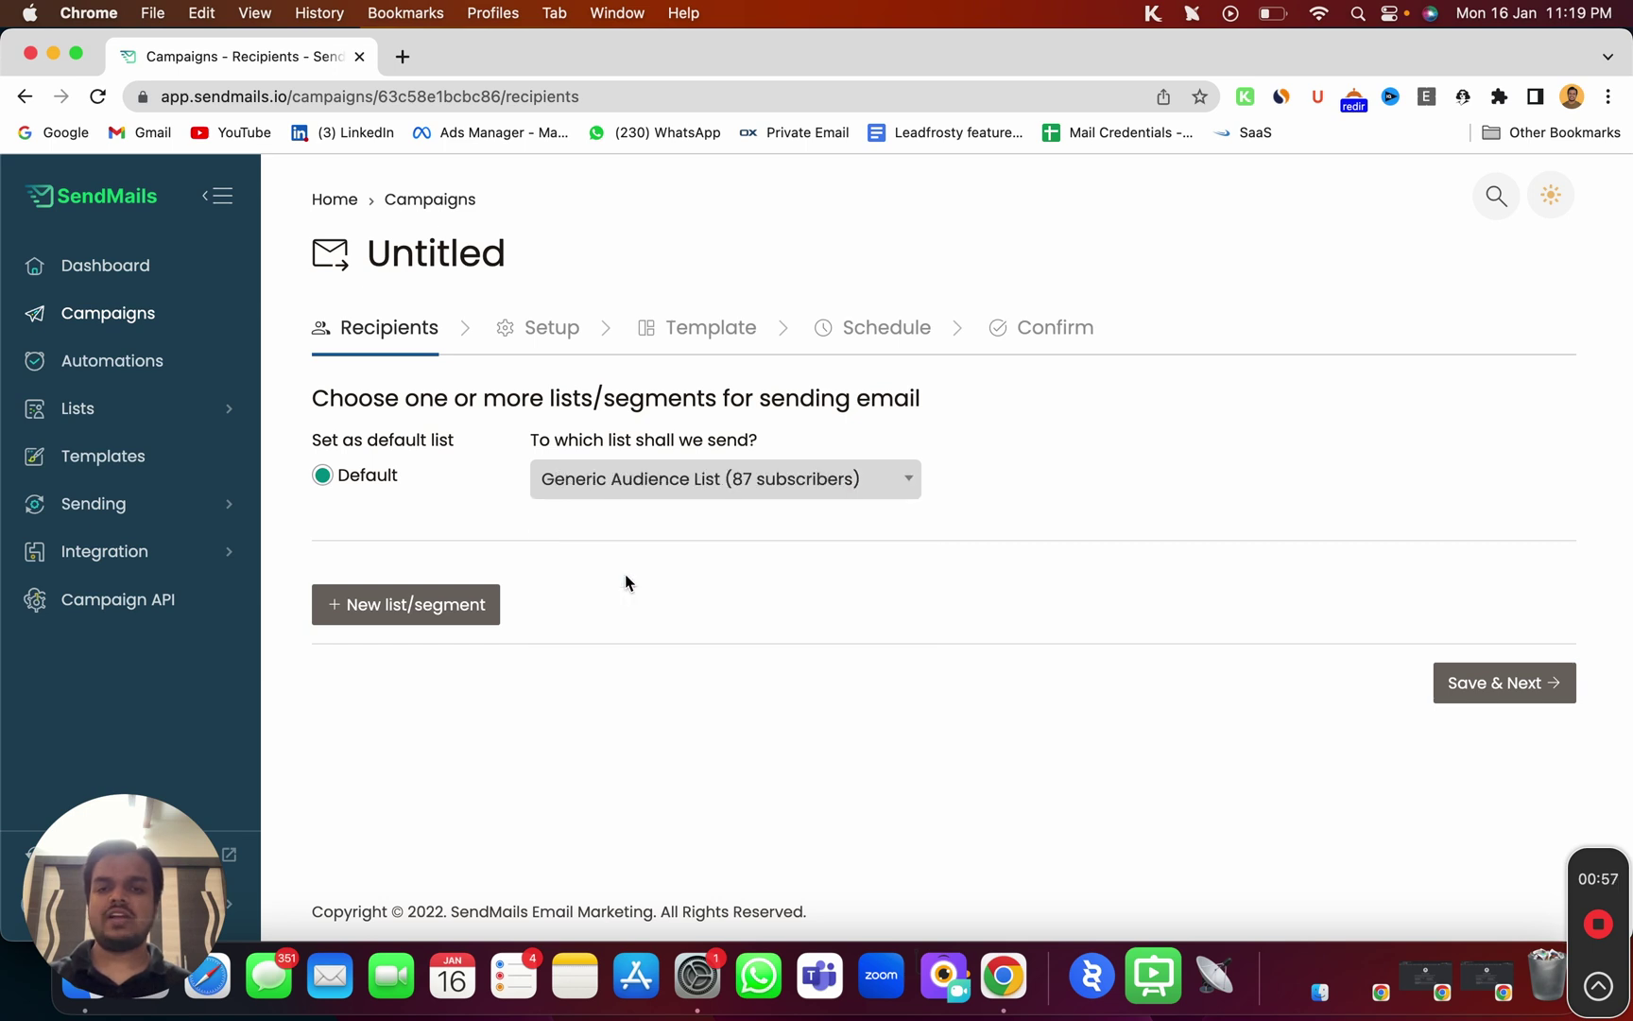
pyautogui.click(1004, 469)
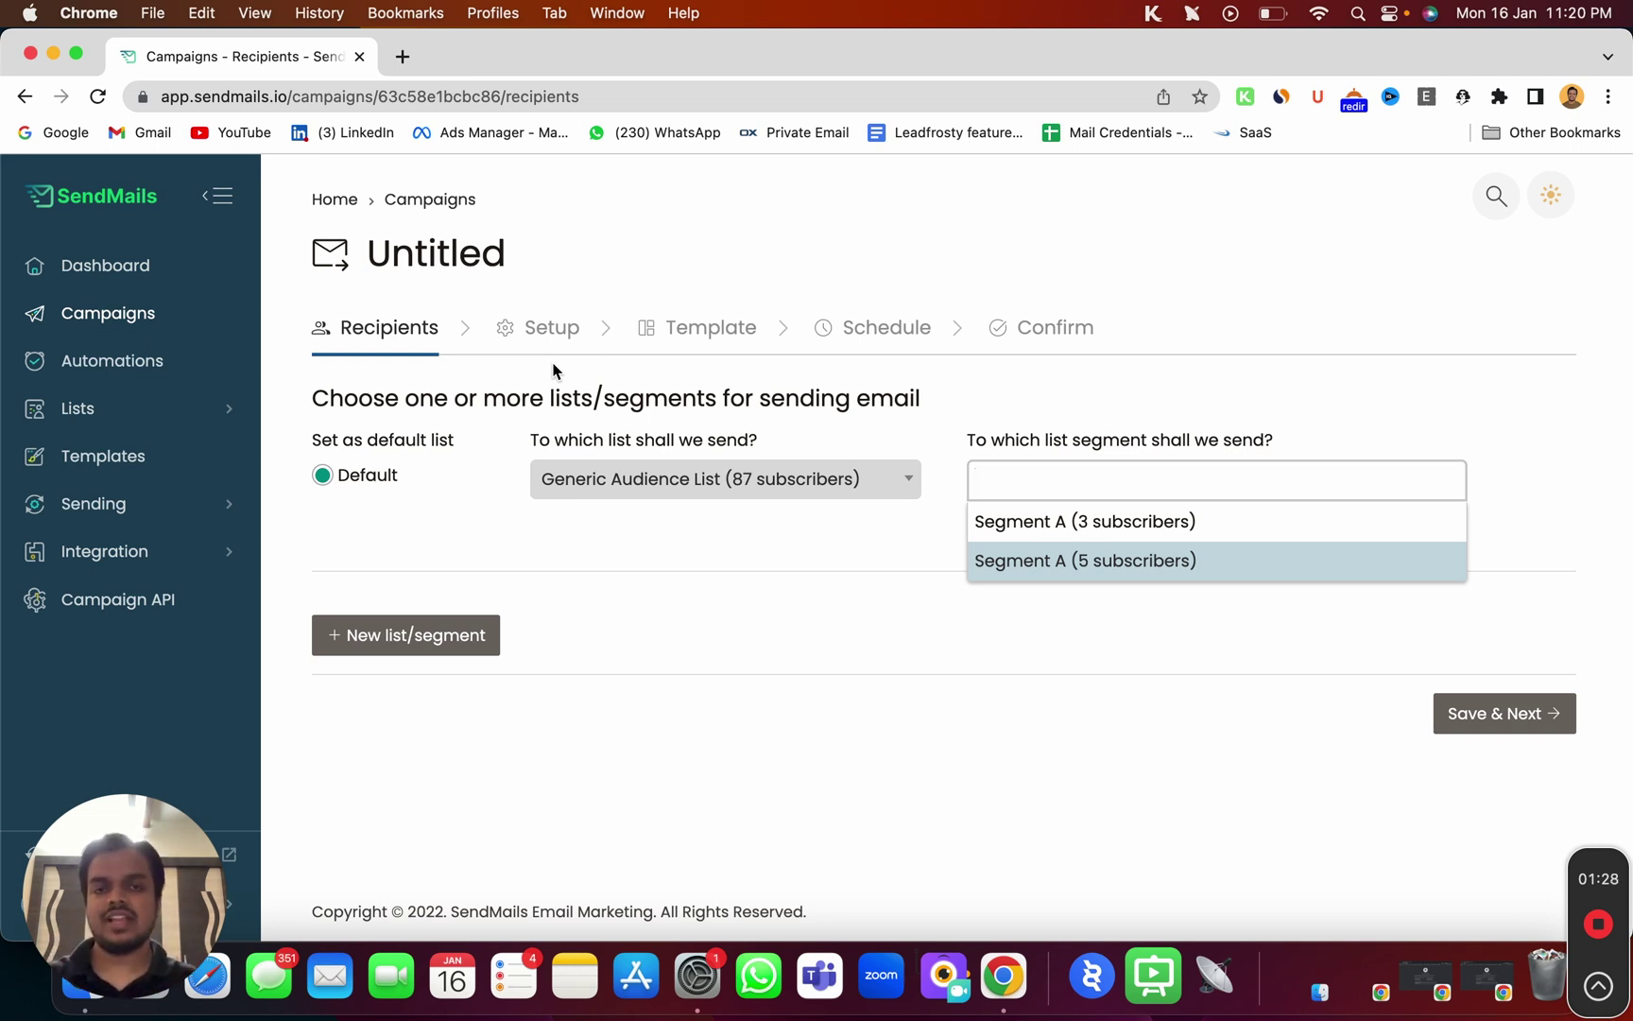
pyautogui.click(1033, 532)
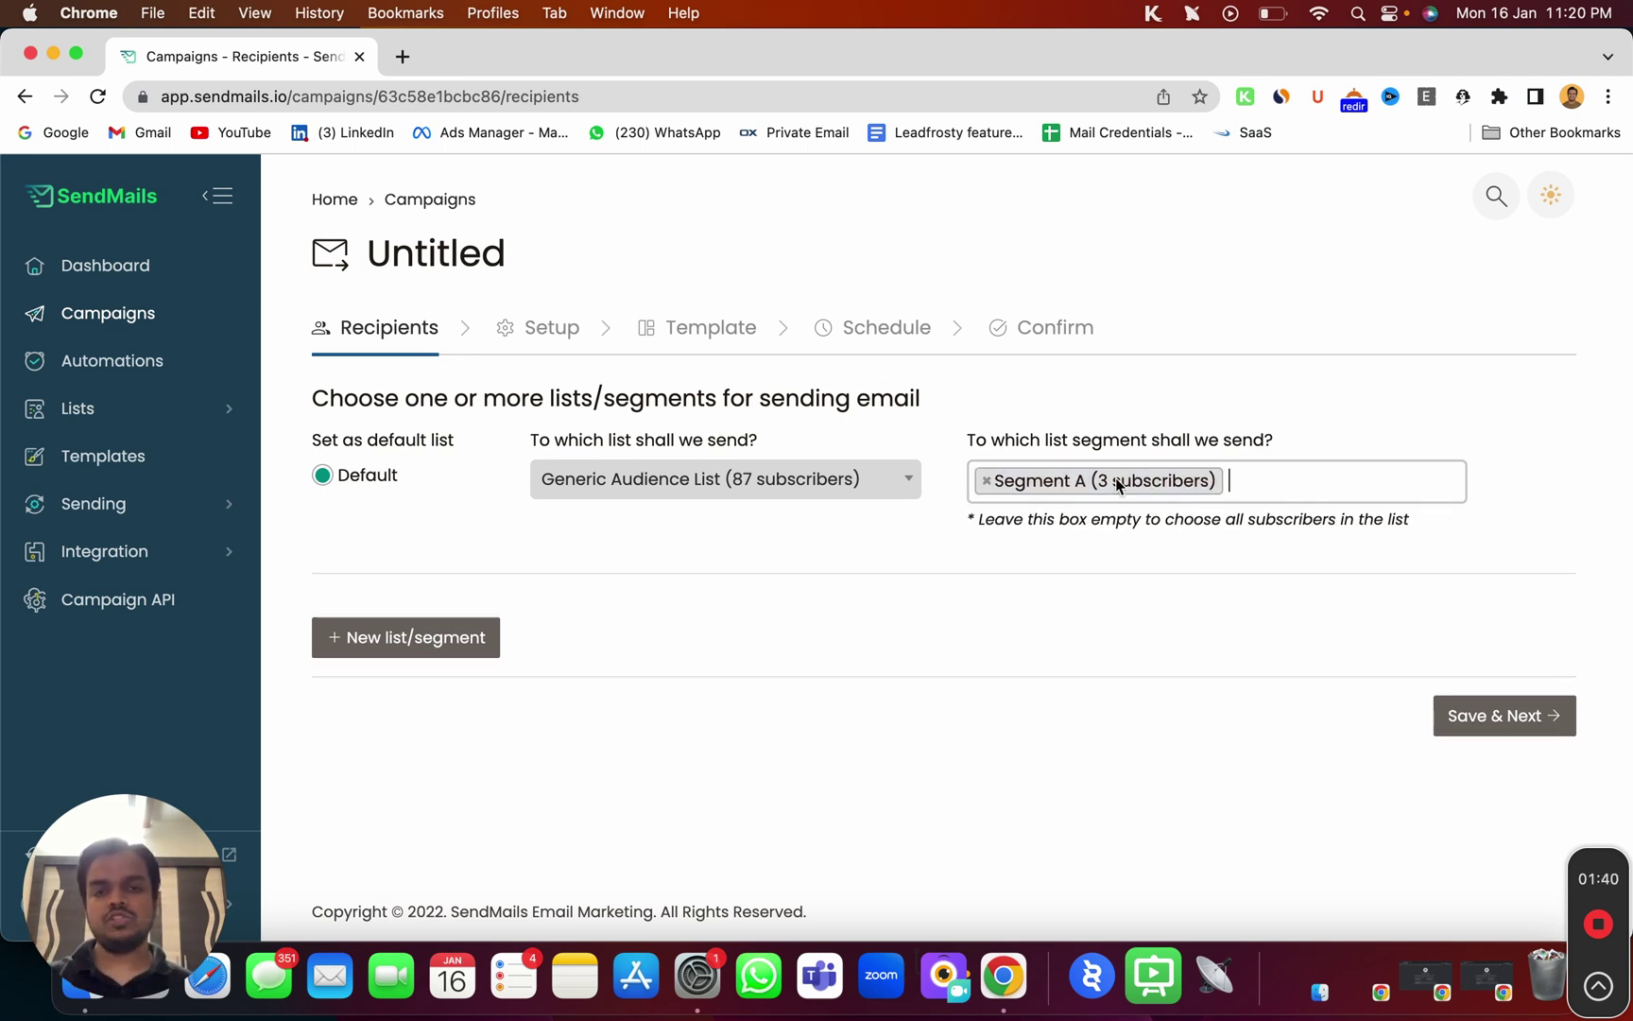
pyautogui.click(1510, 730)
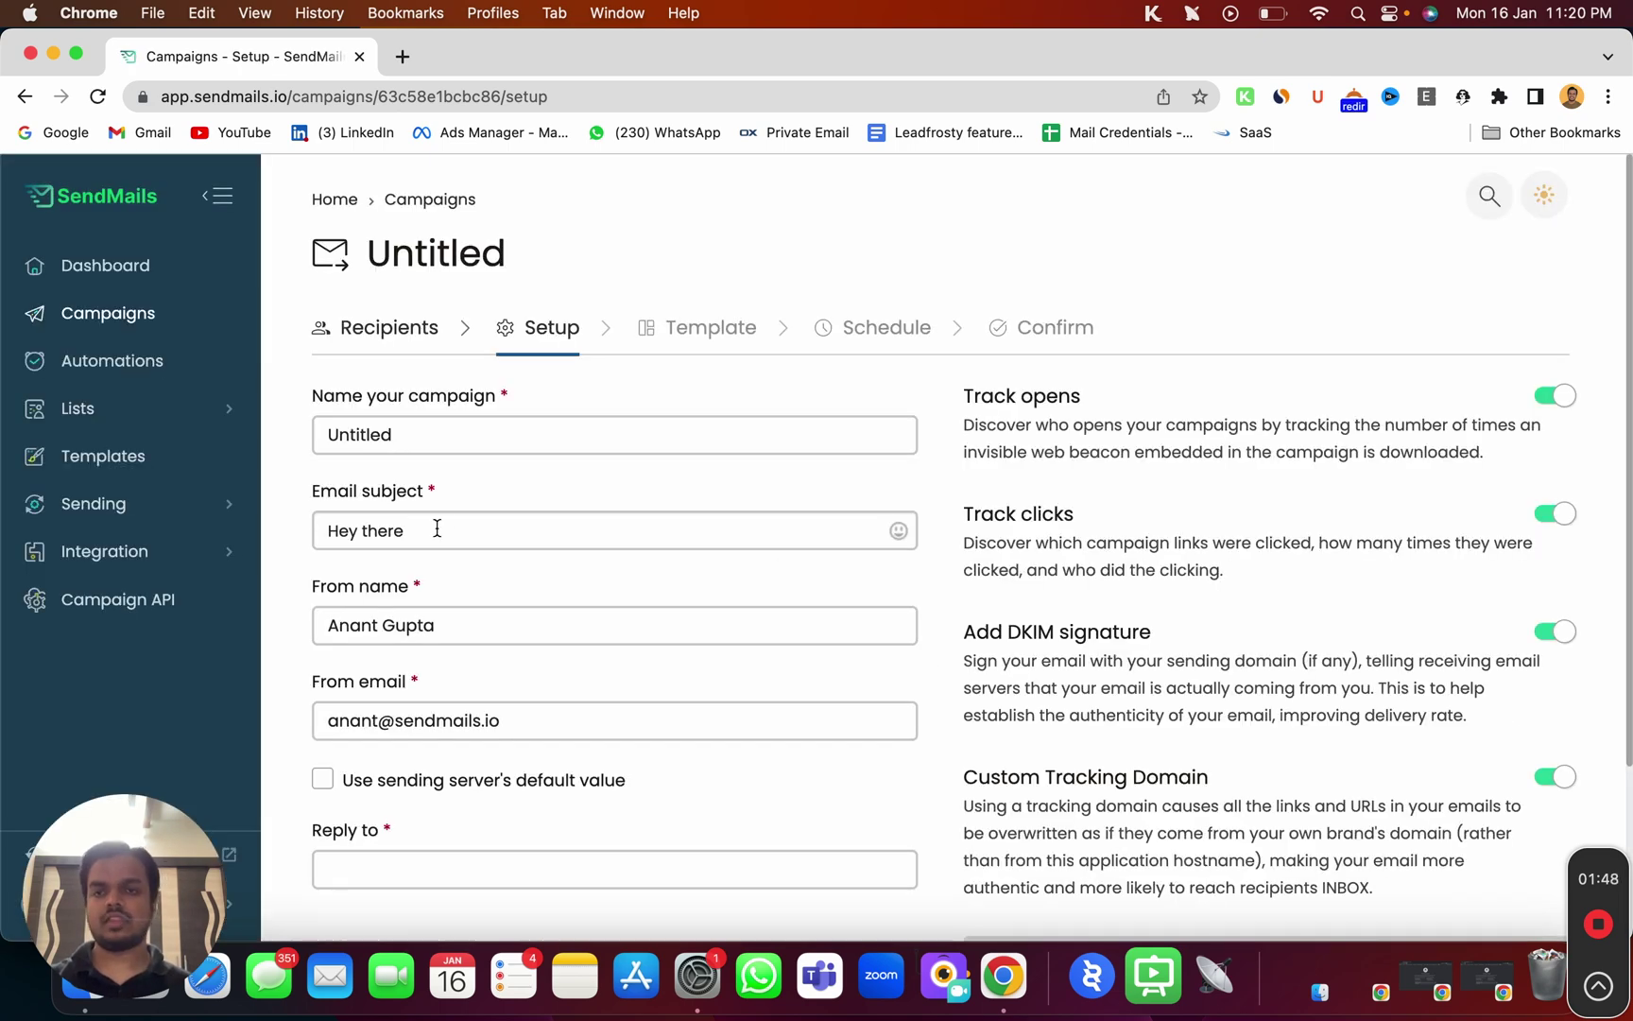
# Rename the campaign from Untitled to 'Test Email Campaign'.
pyautogui.doubleClick(479, 441)
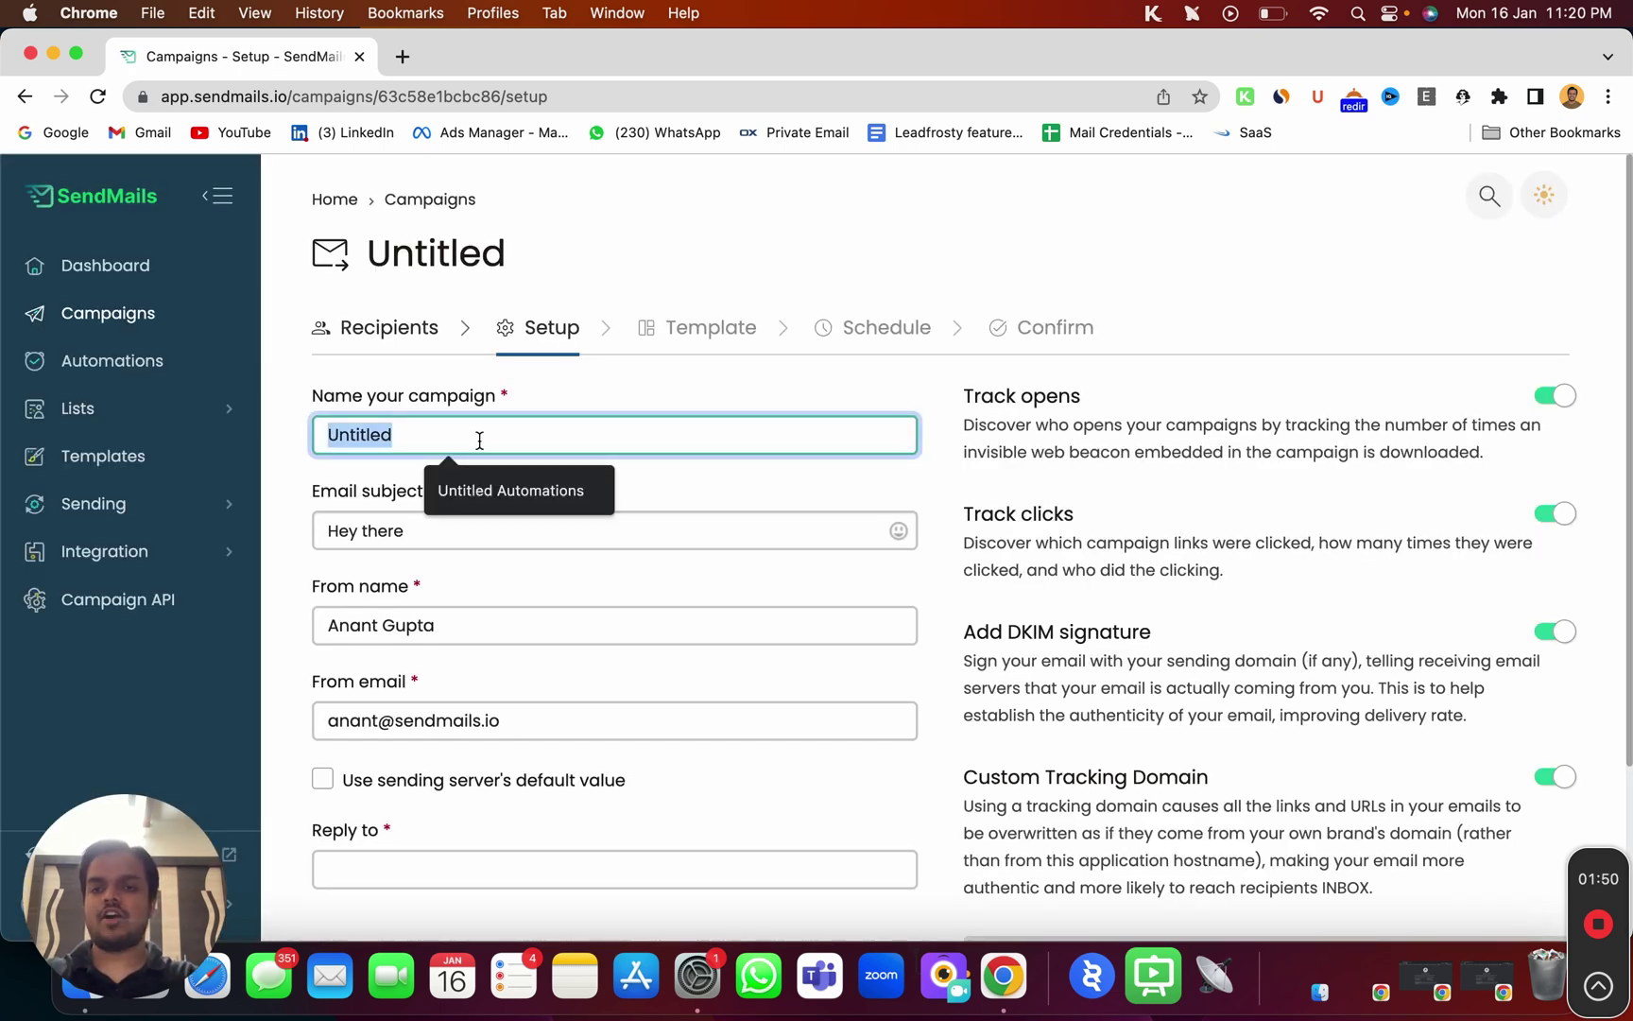
pyautogui.write('Test ')
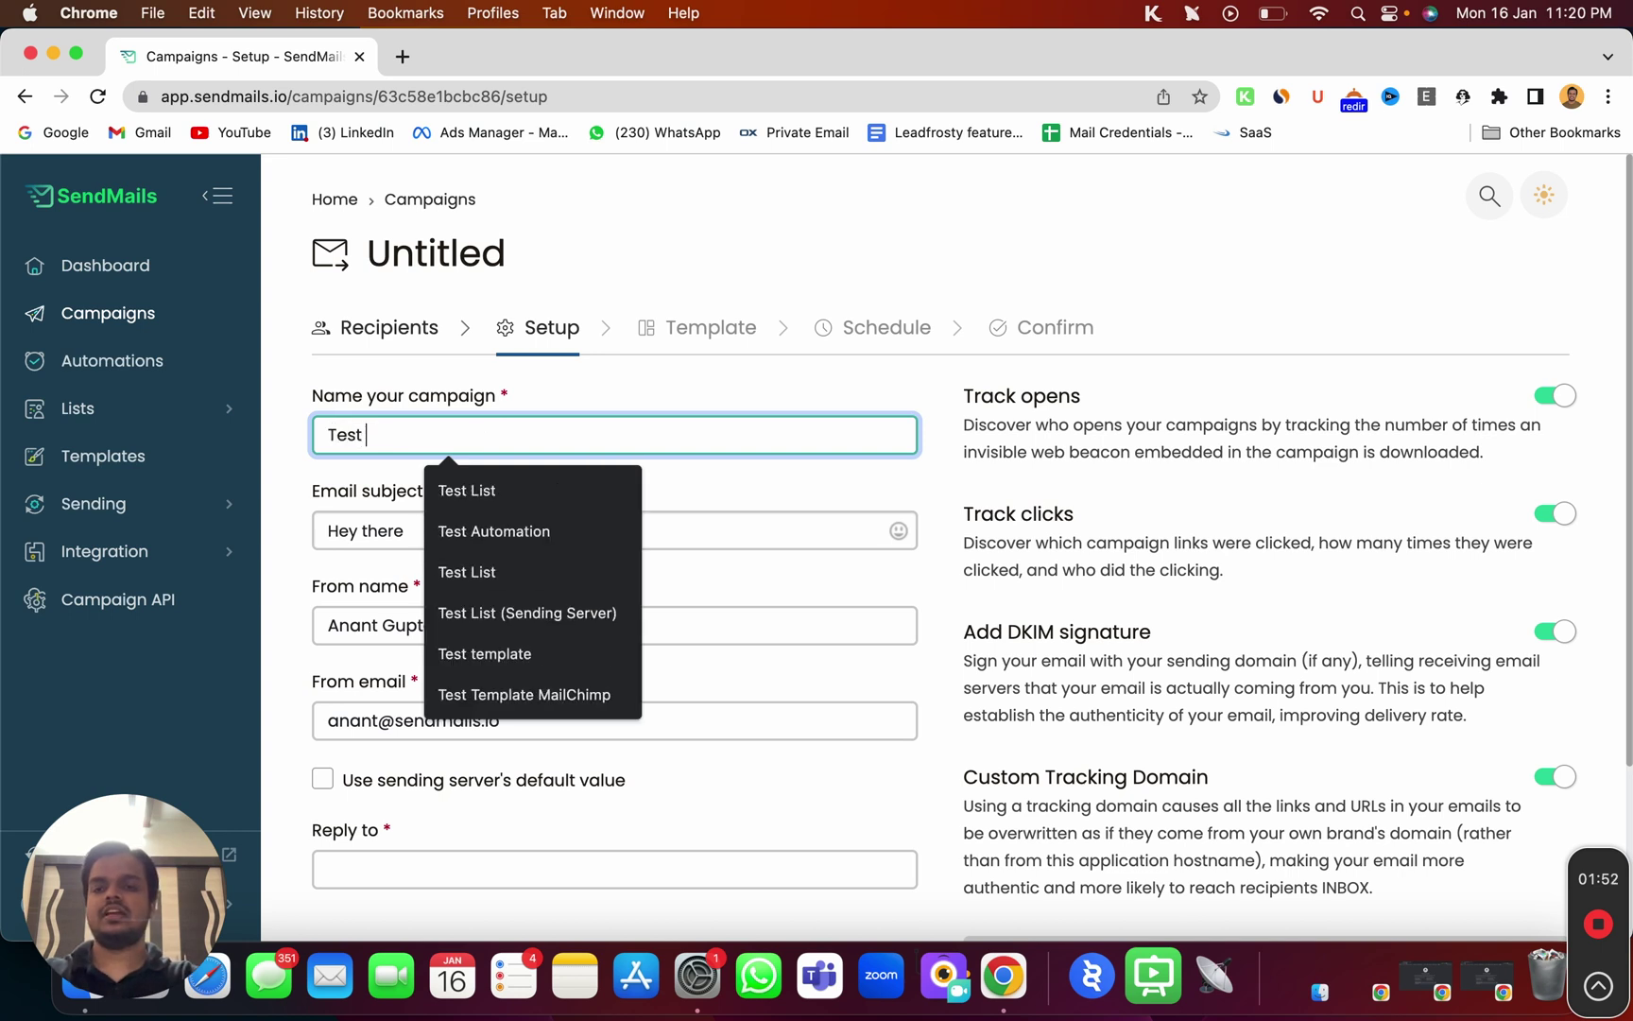
pyautogui.write('Email Campaign')
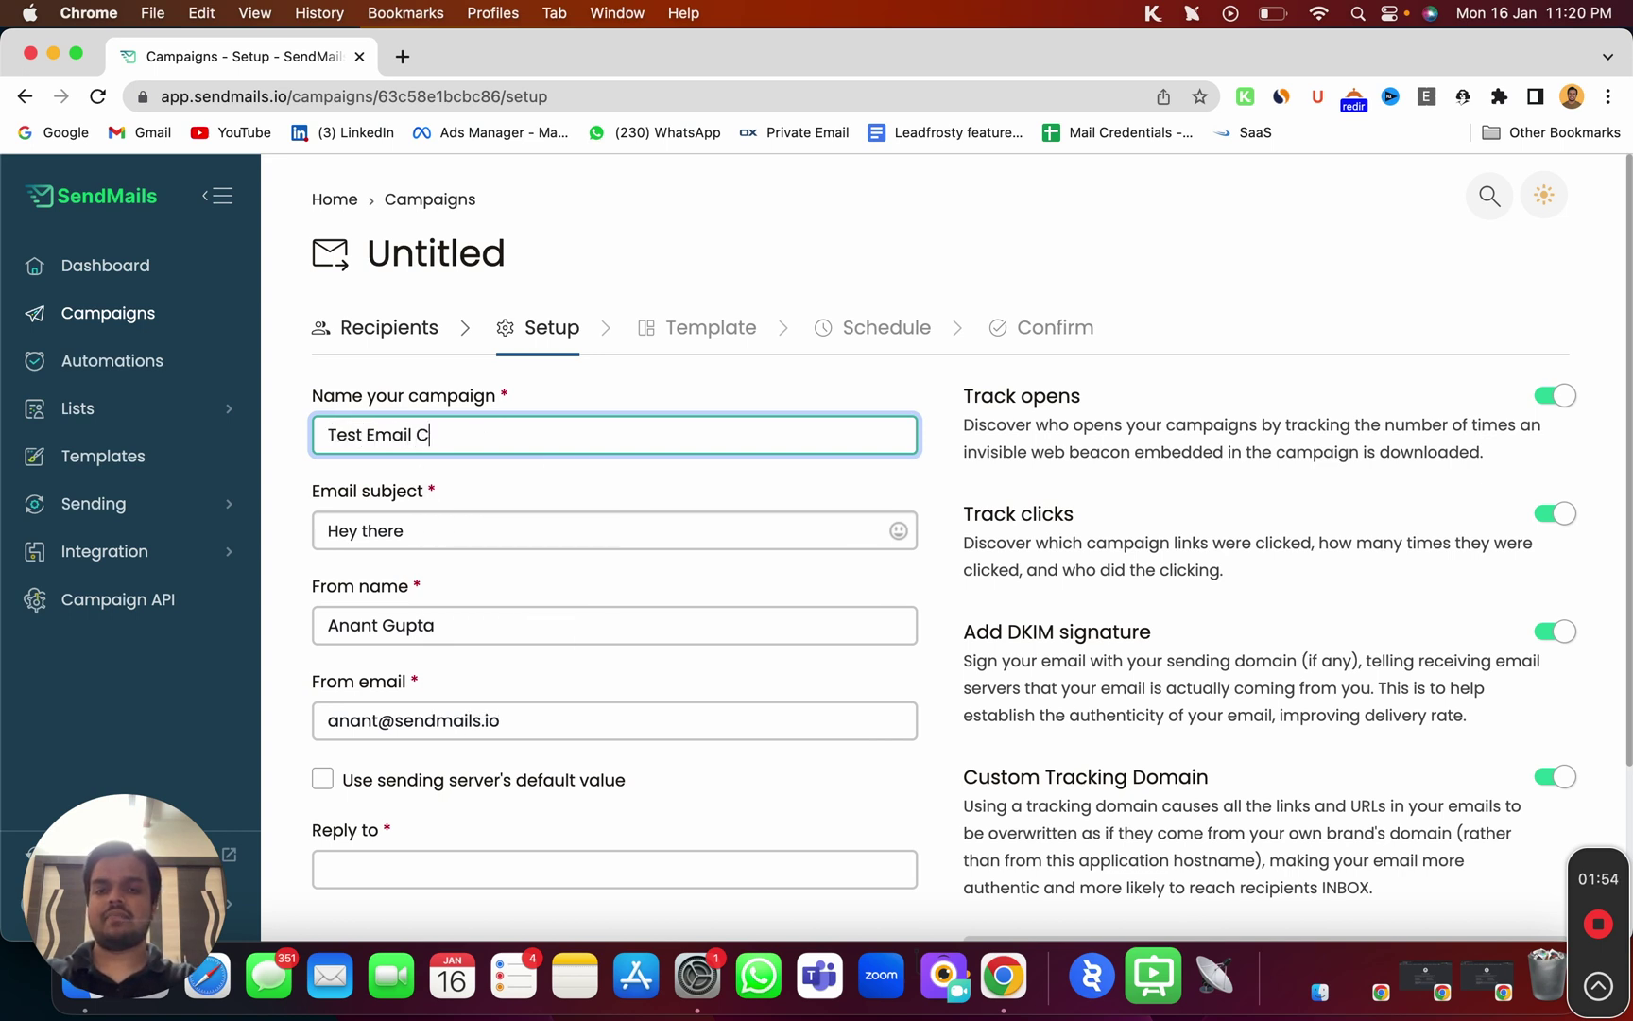
pyautogui.click(331, 553)
# Review the subject 'Hey there' and sender fields, then use the sending server's default sender.
pyautogui.click(431, 532)
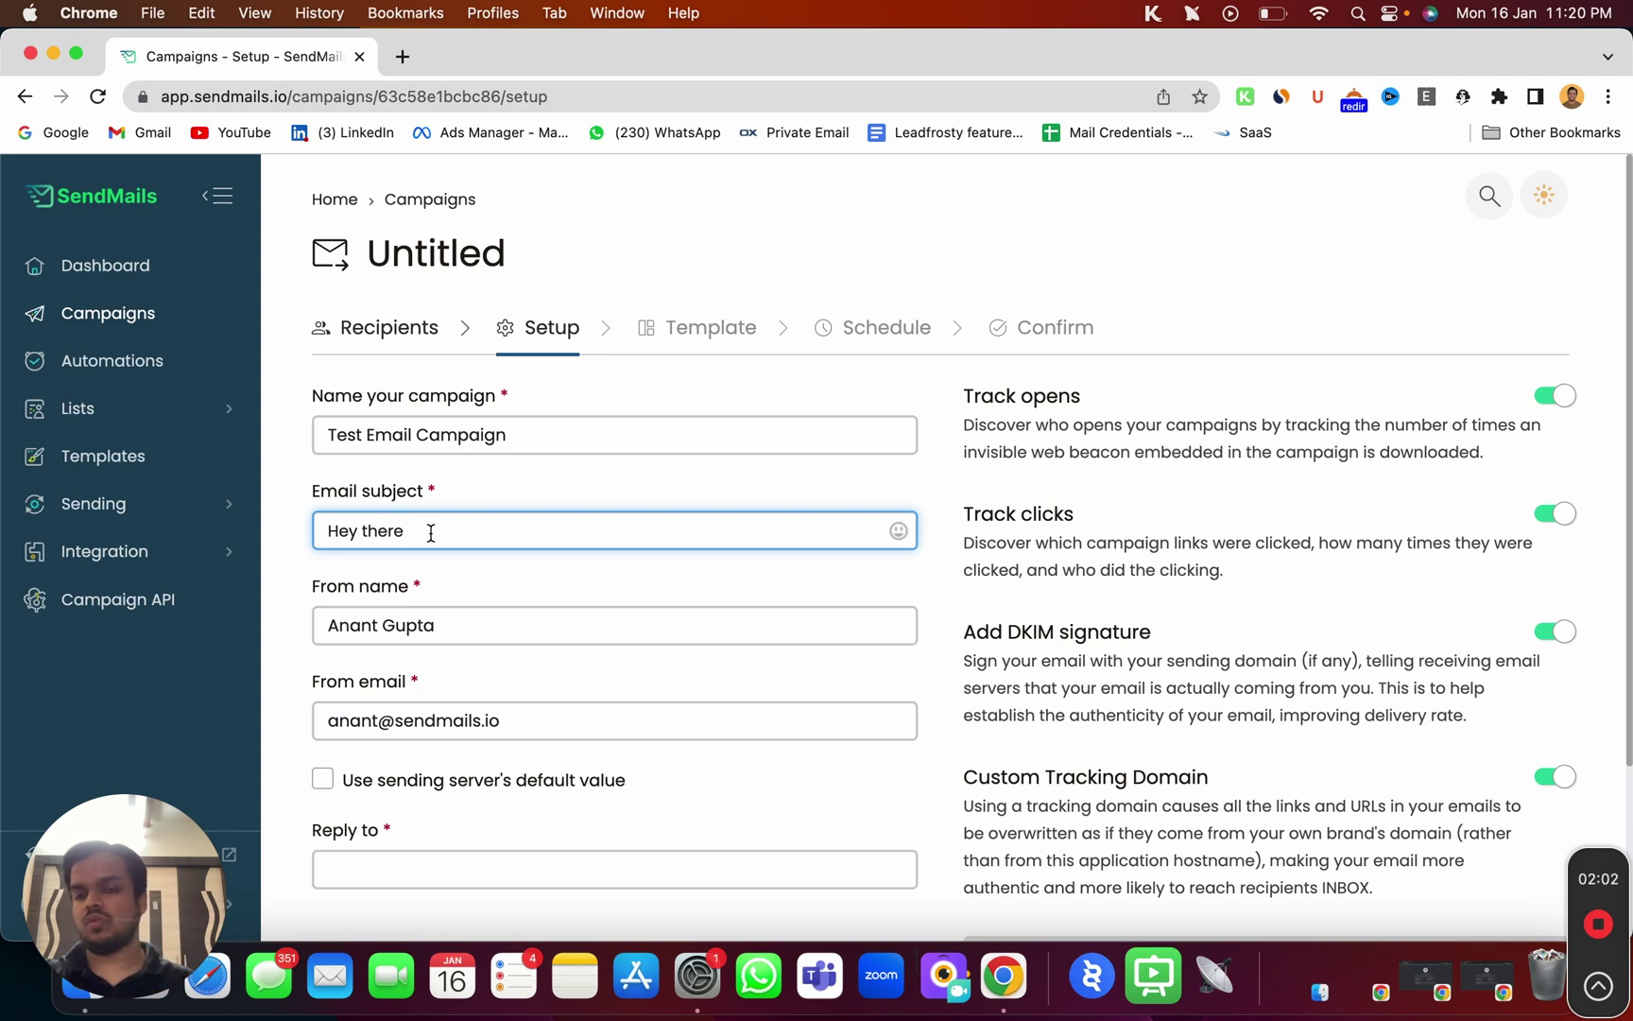
pyautogui.scroll(-3, 431, 532)
pyautogui.tripleClick(363, 343)
pyautogui.moveTo(328, 433); pyautogui.dragTo(507, 438)
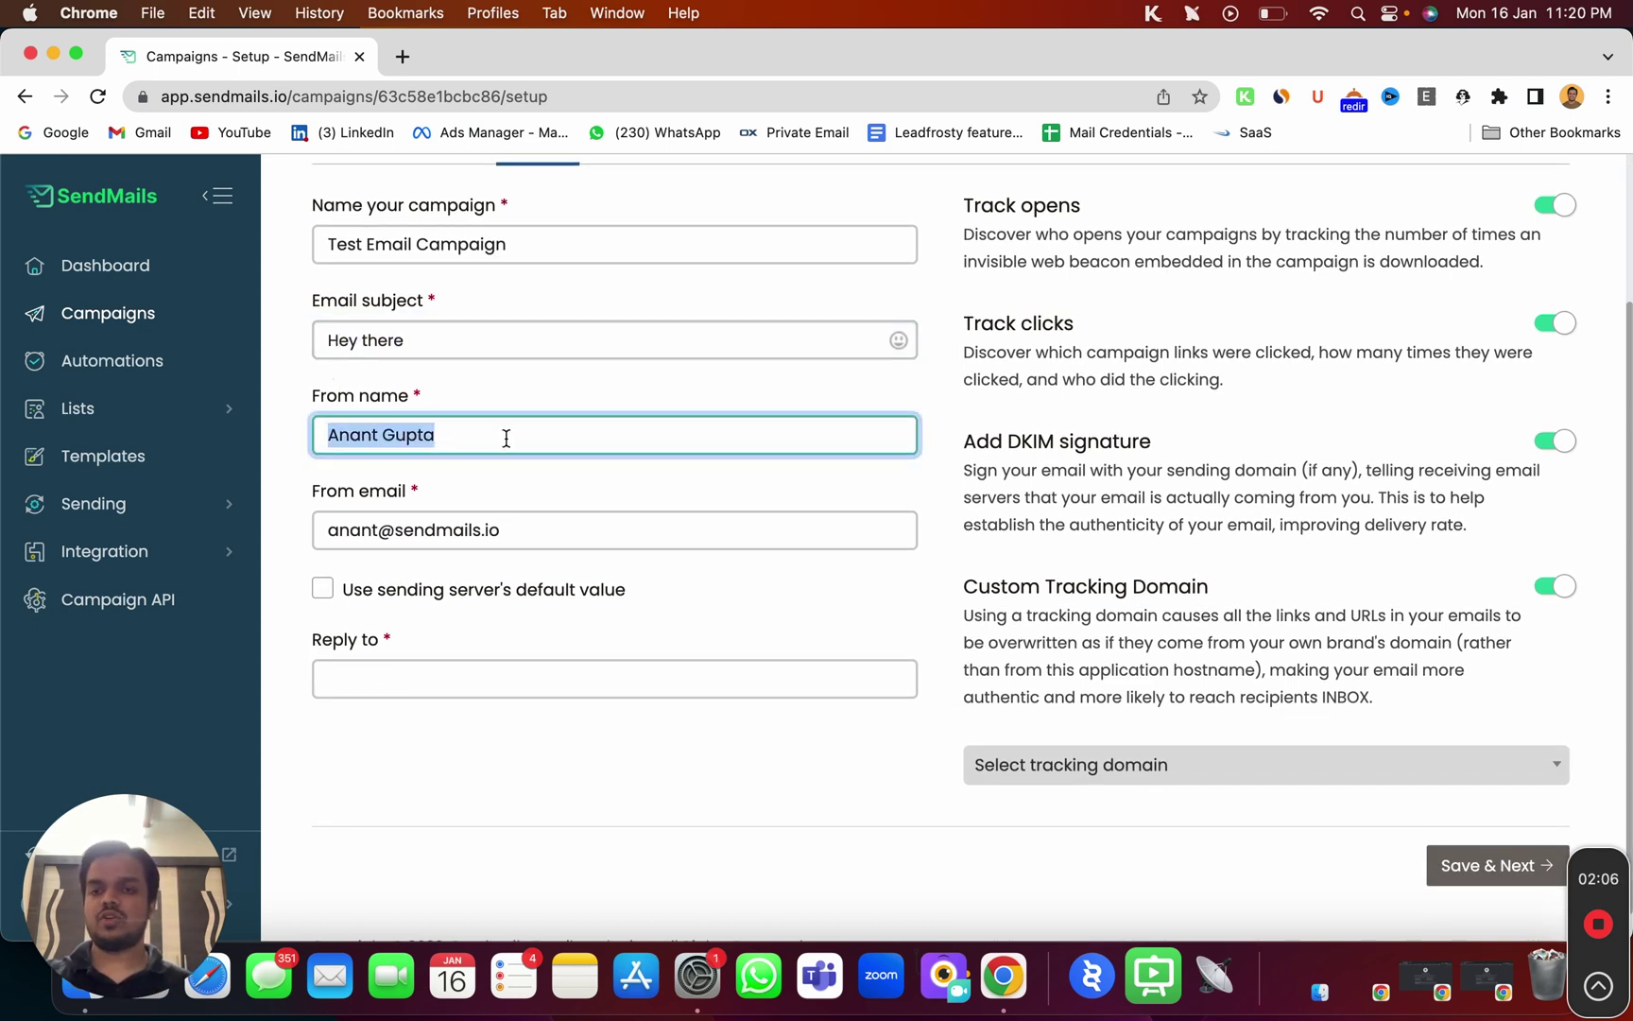
pyautogui.moveTo(329, 530); pyautogui.dragTo(562, 524)
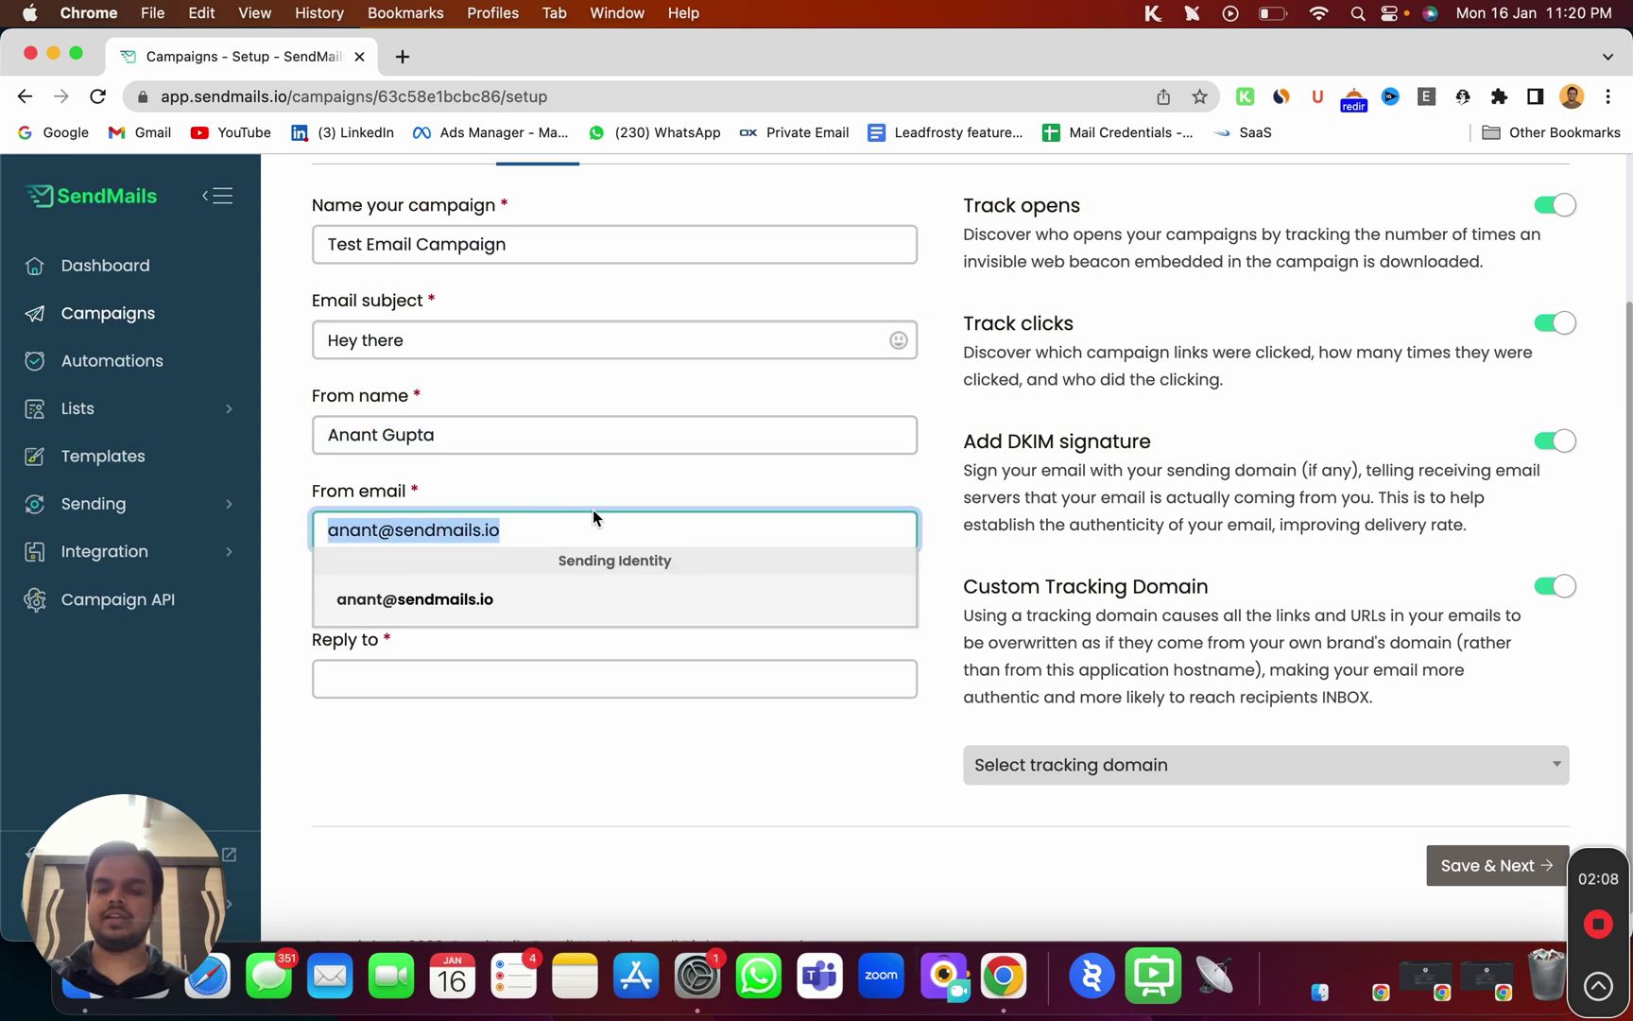
pyautogui.click(639, 484)
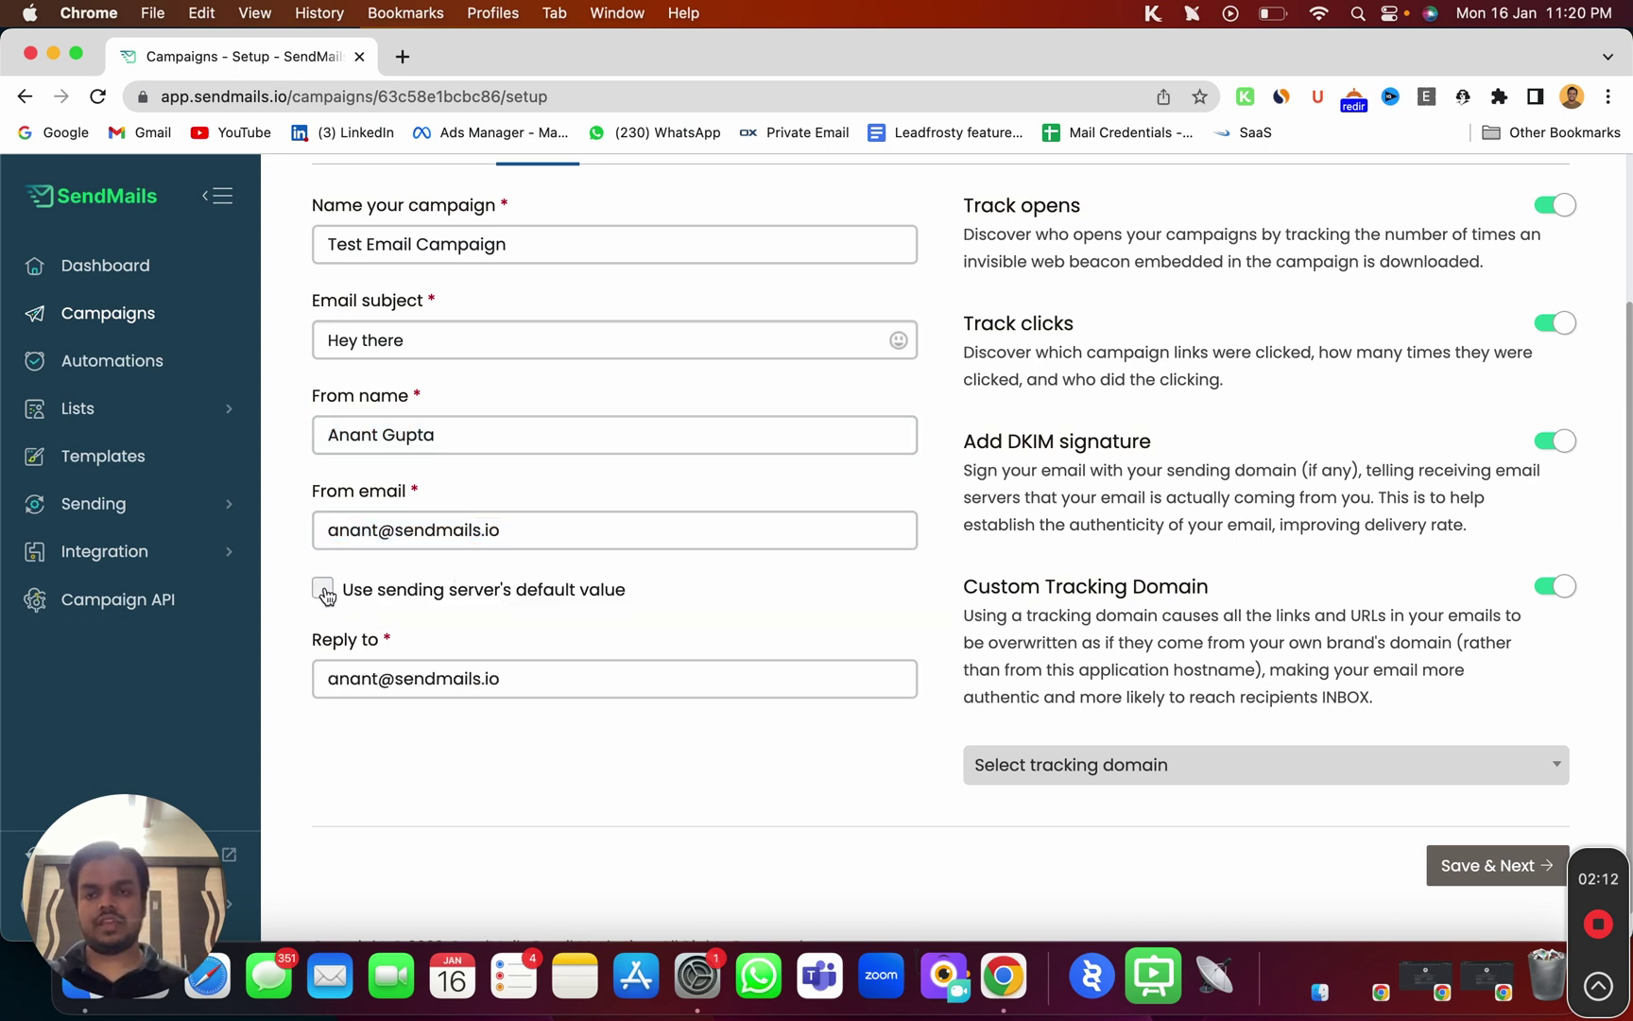
pyautogui.click(323, 590)
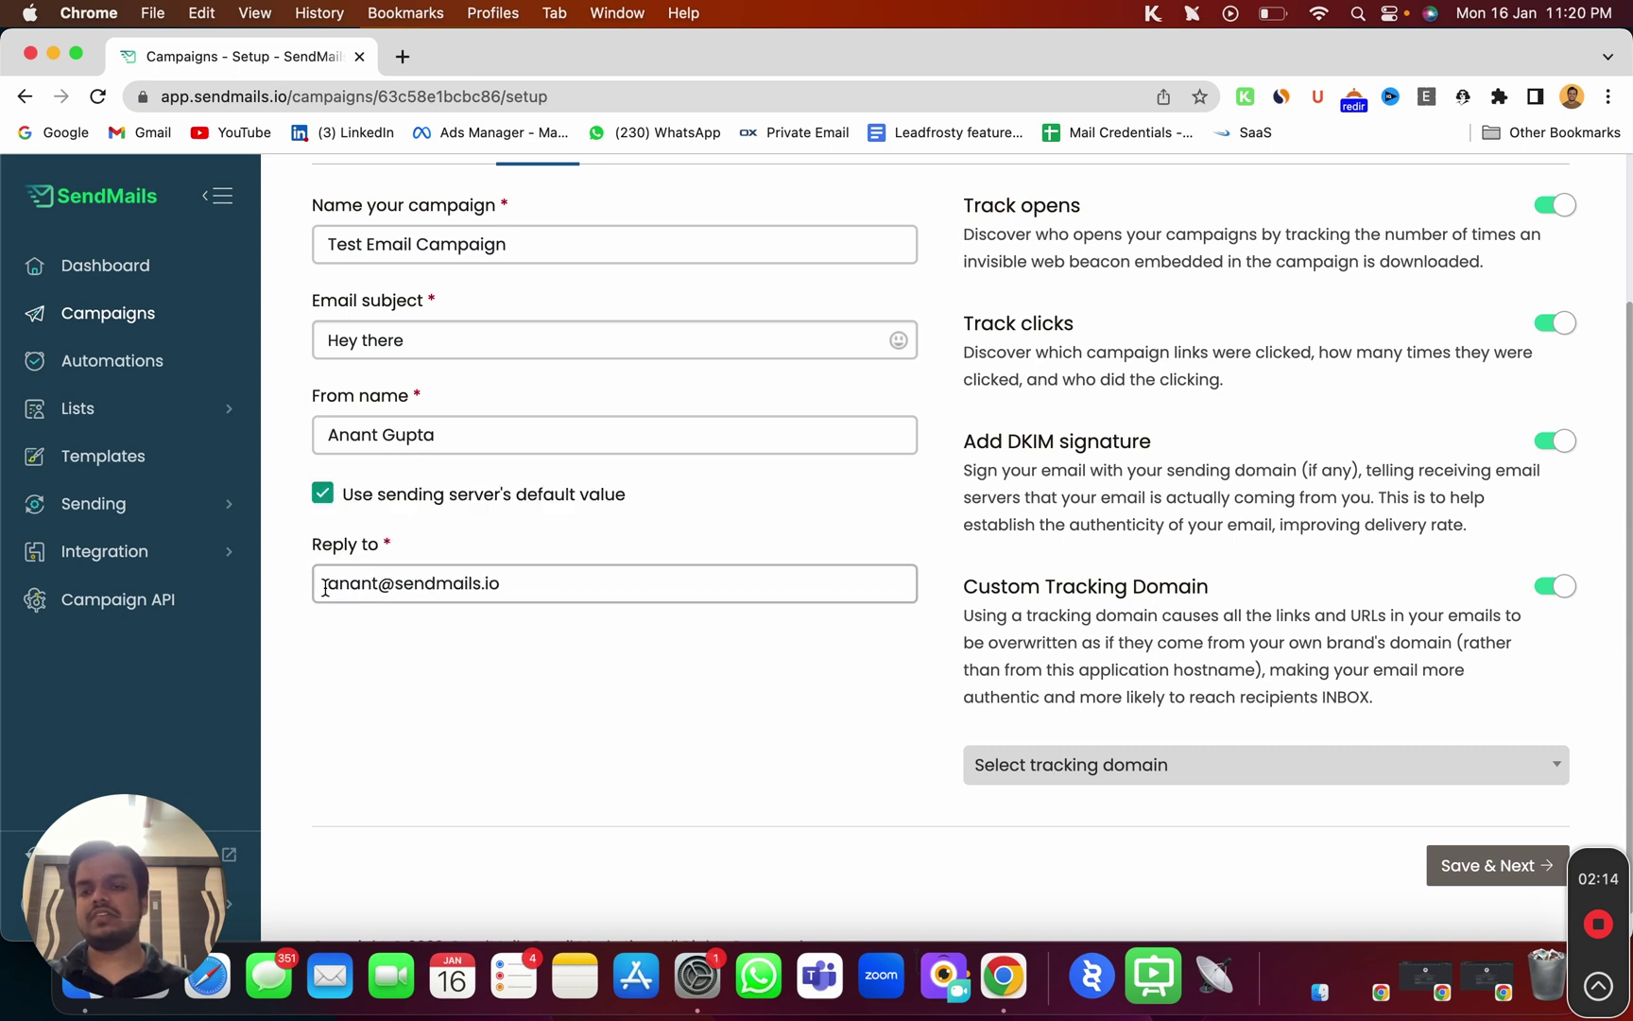
pyautogui.click(324, 494)
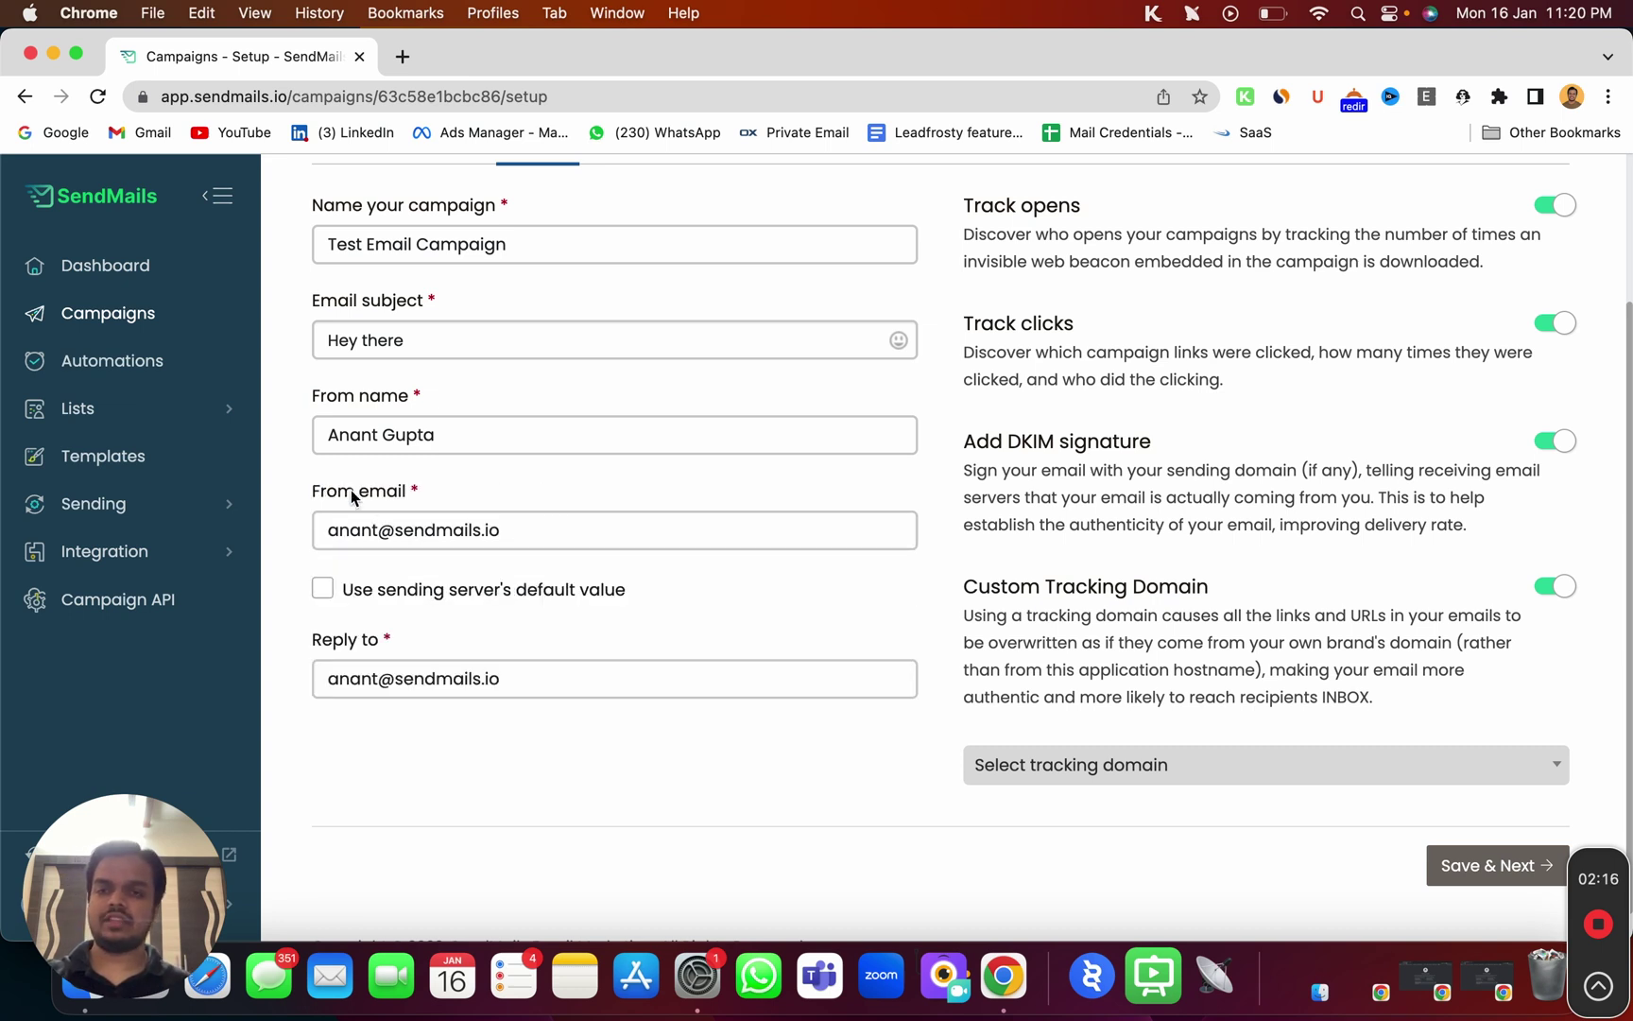
pyautogui.click(322, 585)
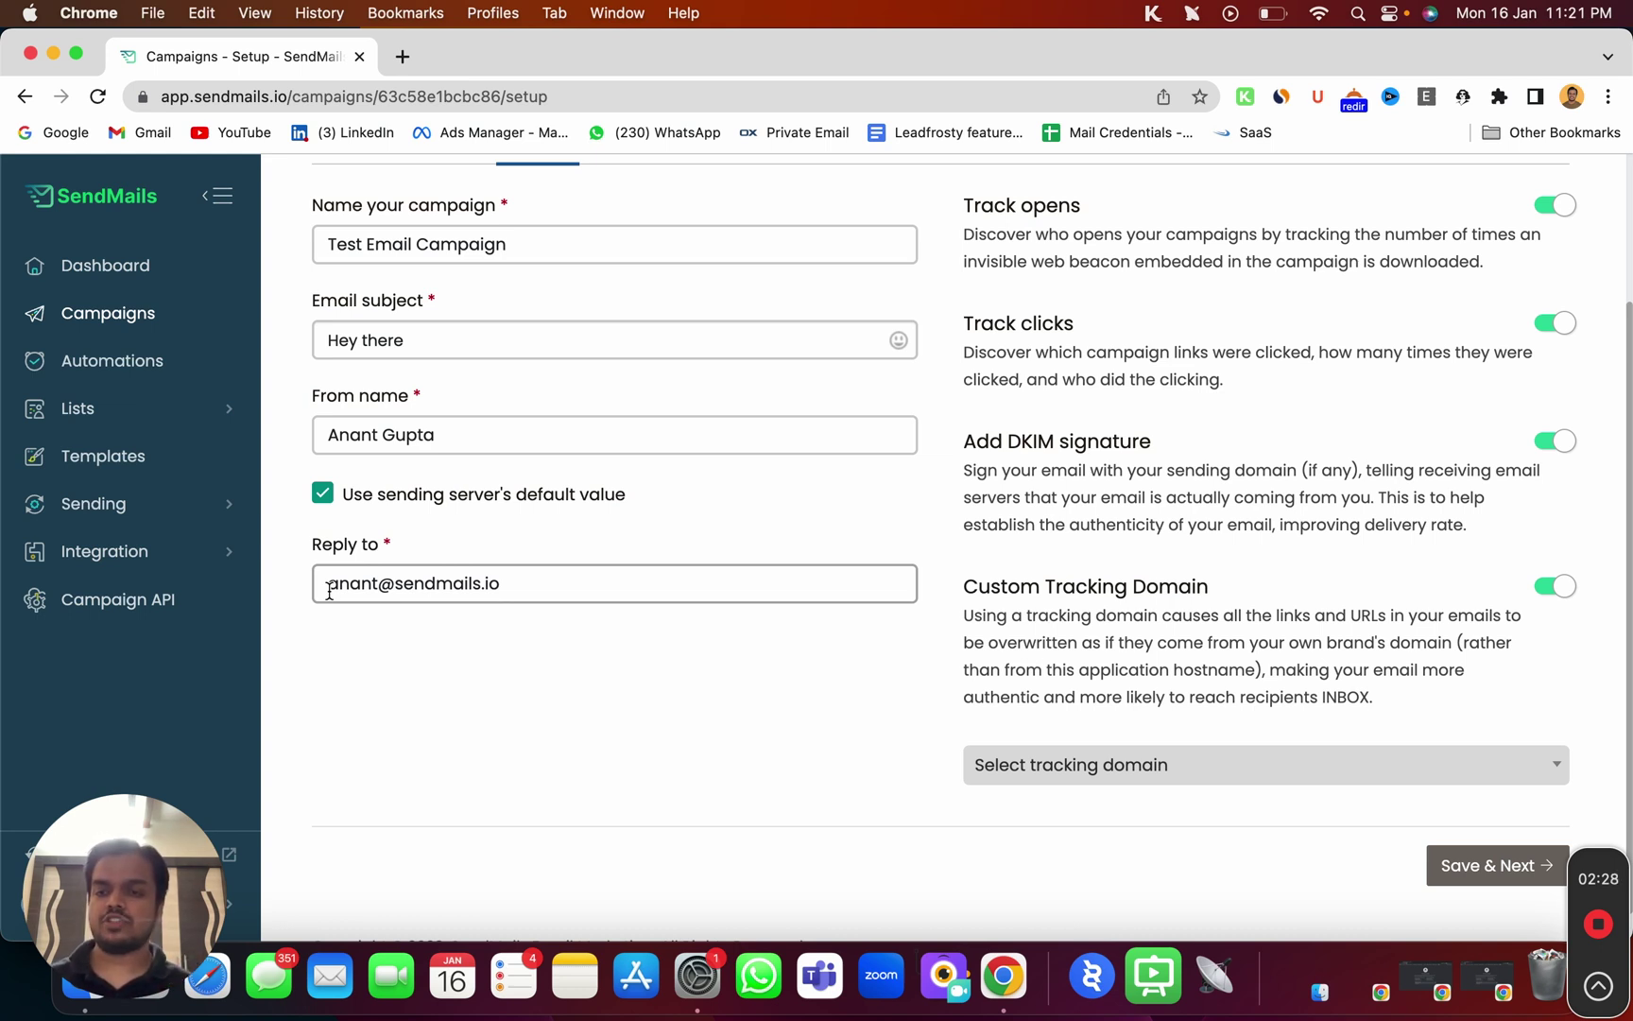
pyautogui.click(323, 496)
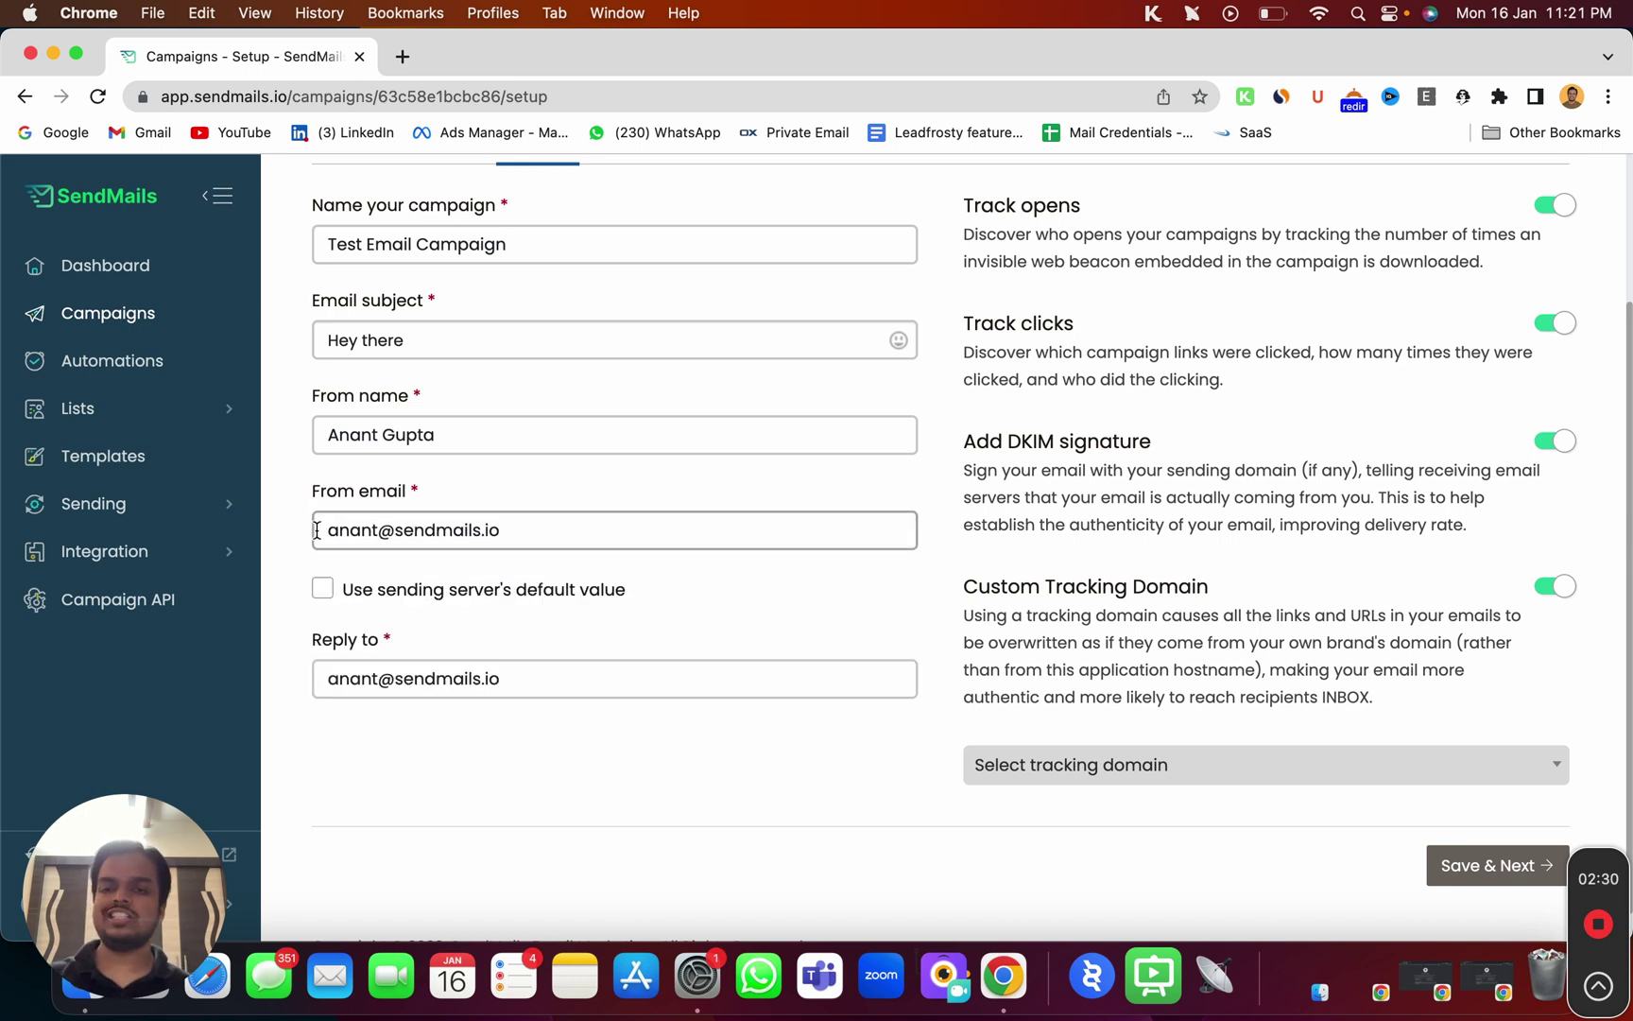
pyautogui.click(317, 530)
pyautogui.click(217, 720)
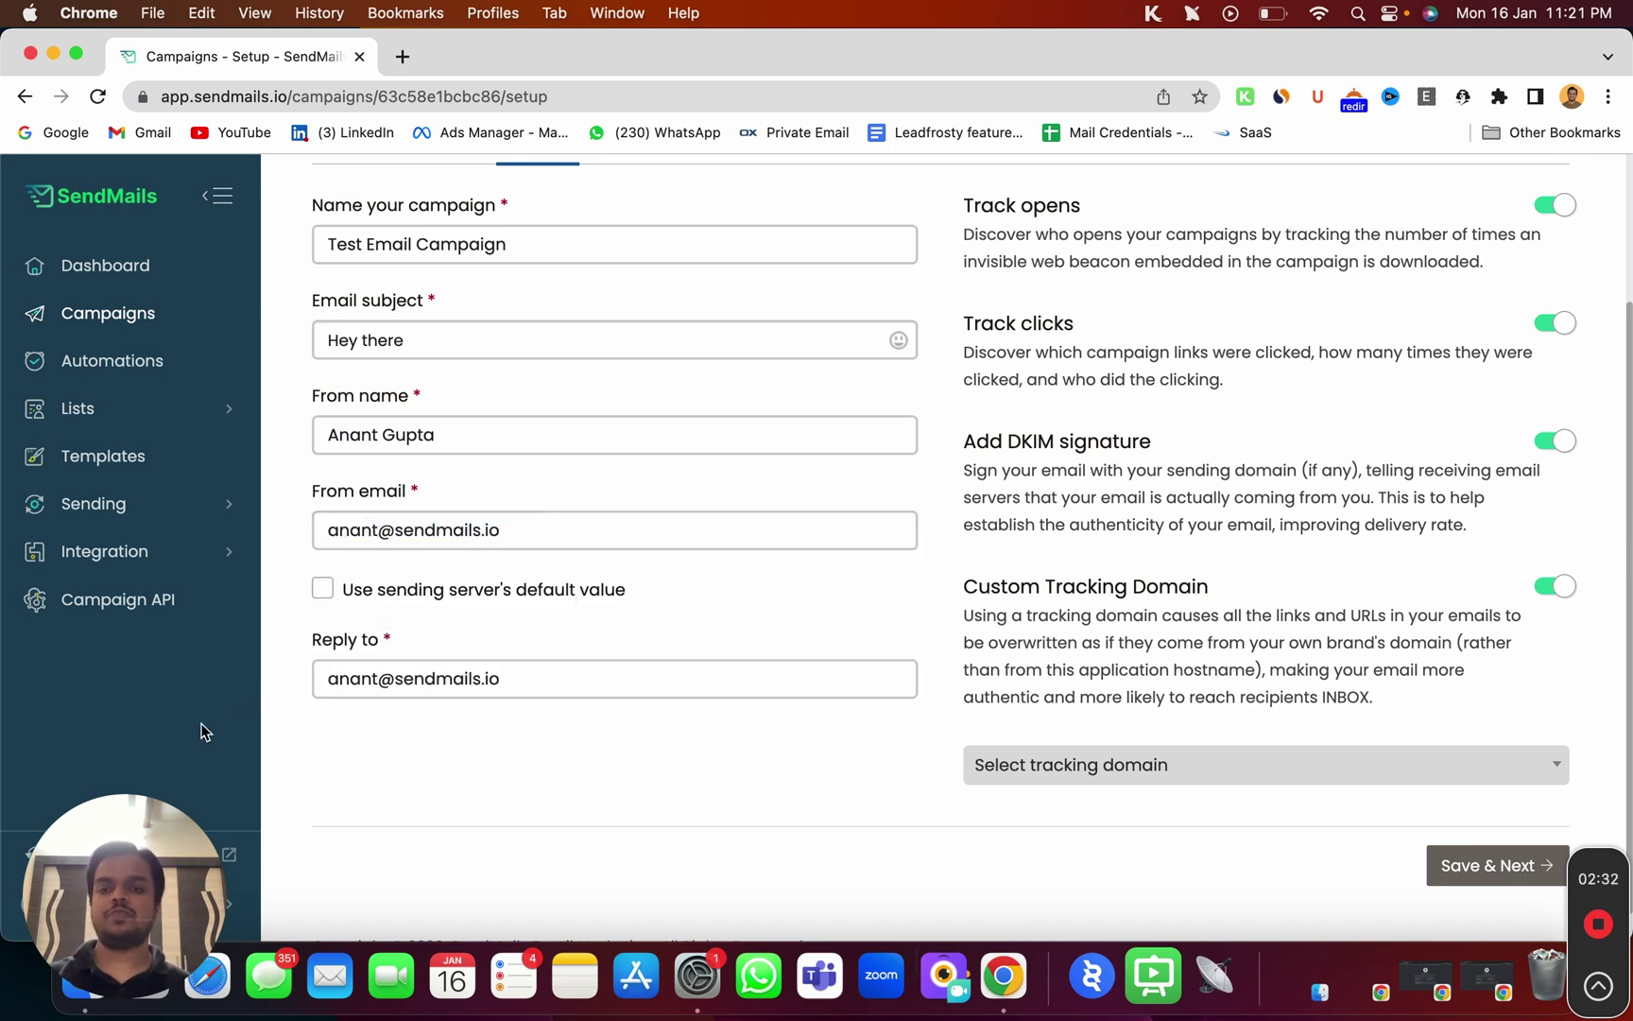
pyautogui.click(322, 589)
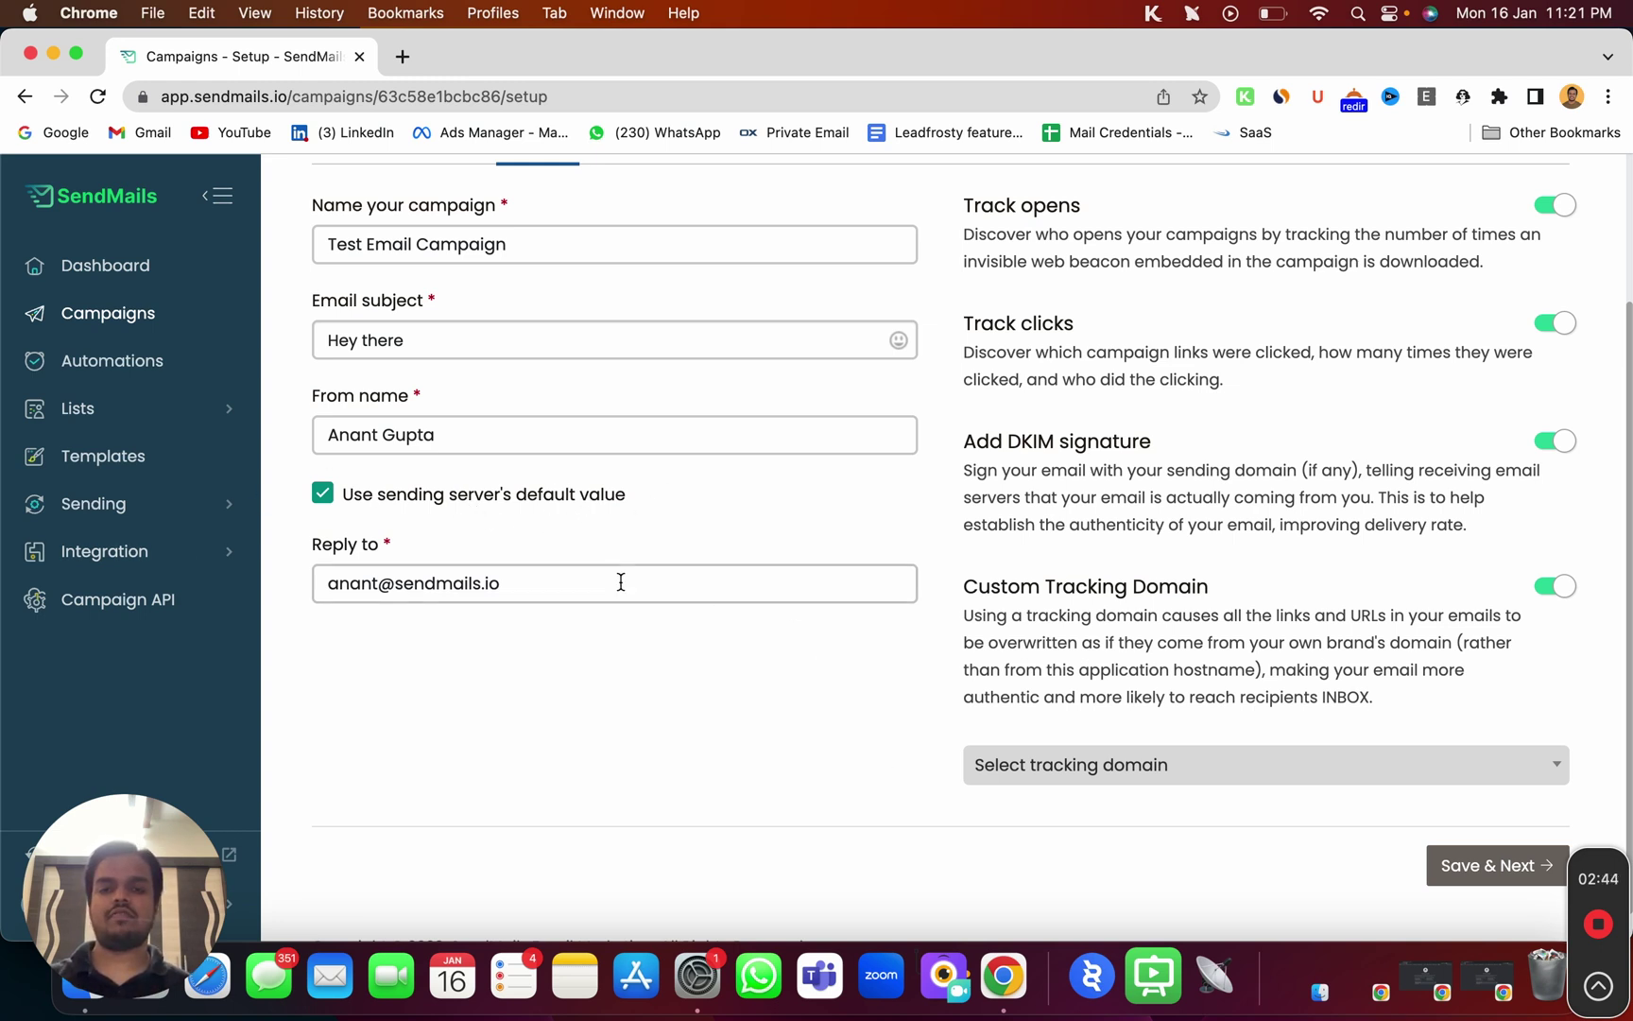
pyautogui.click(326, 591)
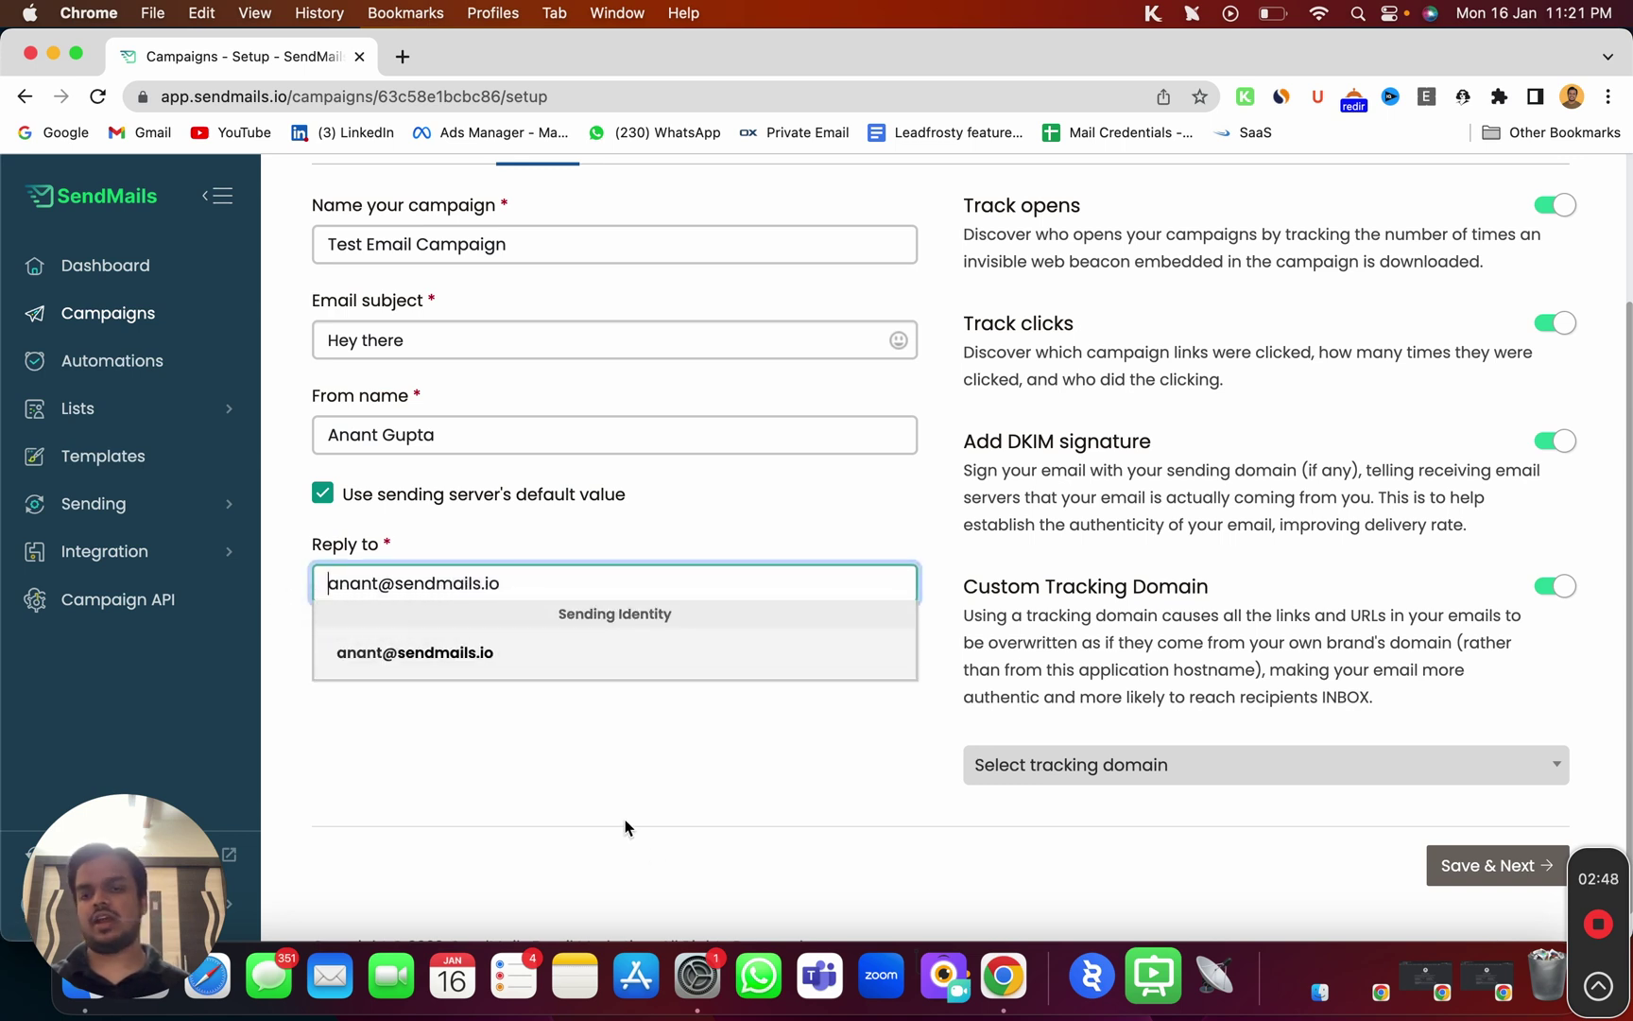
pyautogui.click(652, 855)
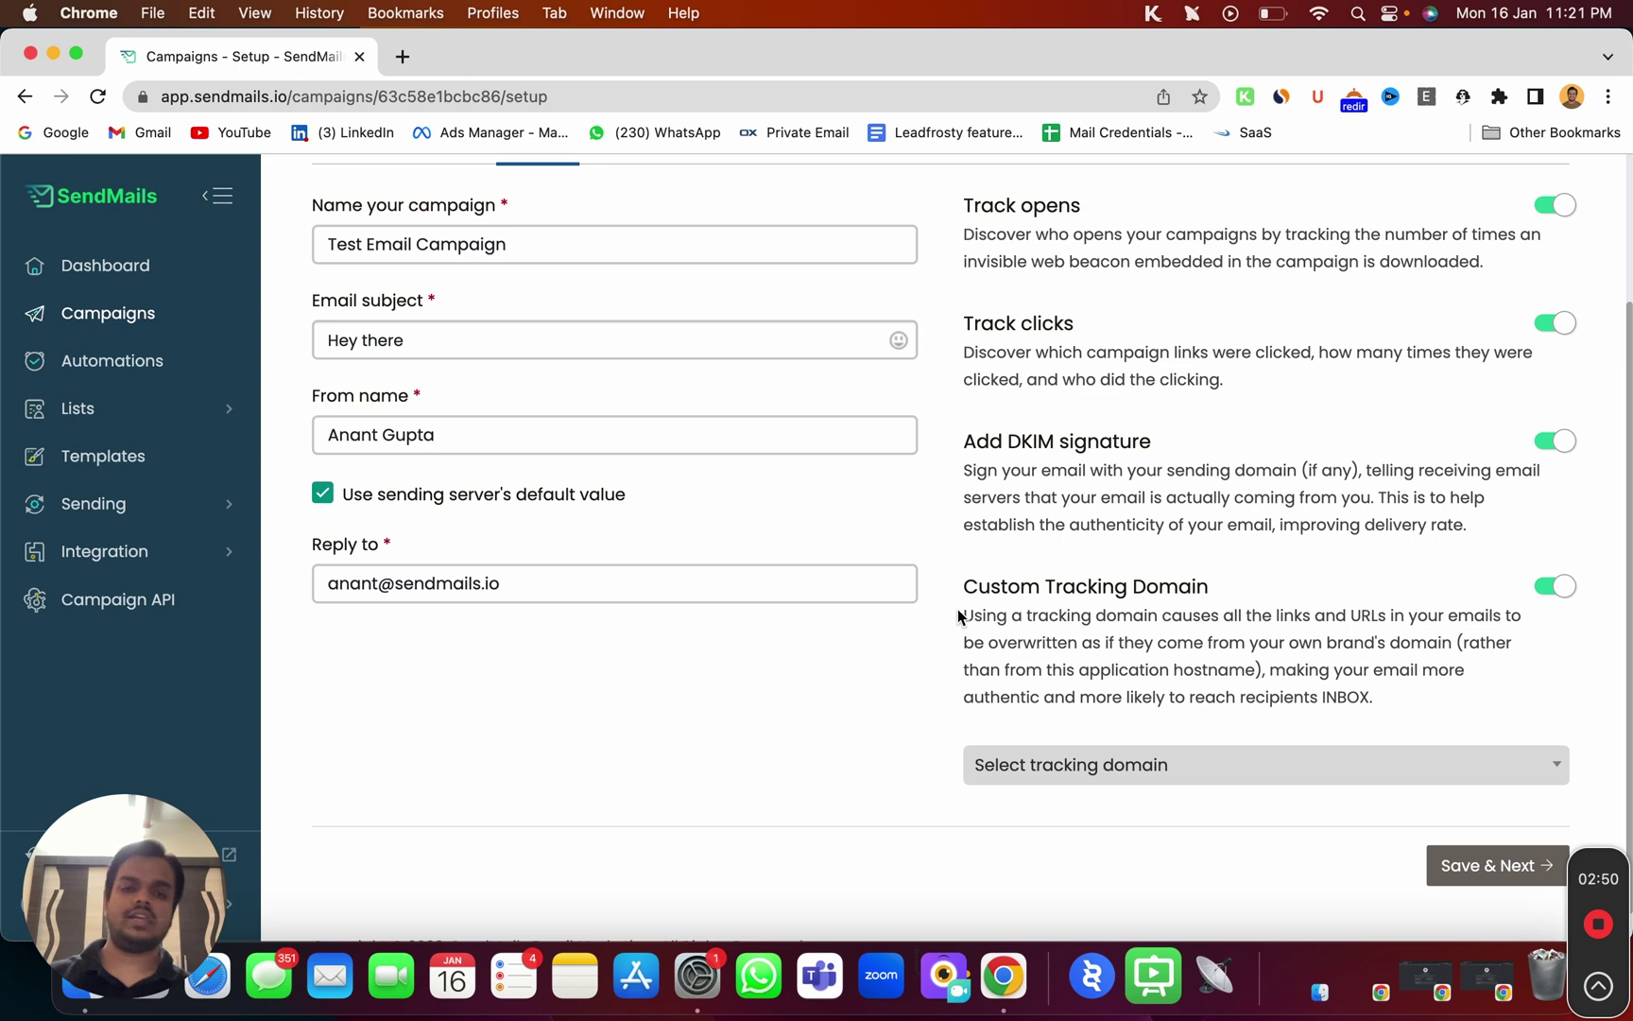
# Keep track.sendmails.io as the tracking domain and save the setup.
pyautogui.scroll(2, 957, 616)
pyautogui.moveTo(959, 315); pyautogui.dragTo(1079, 315)
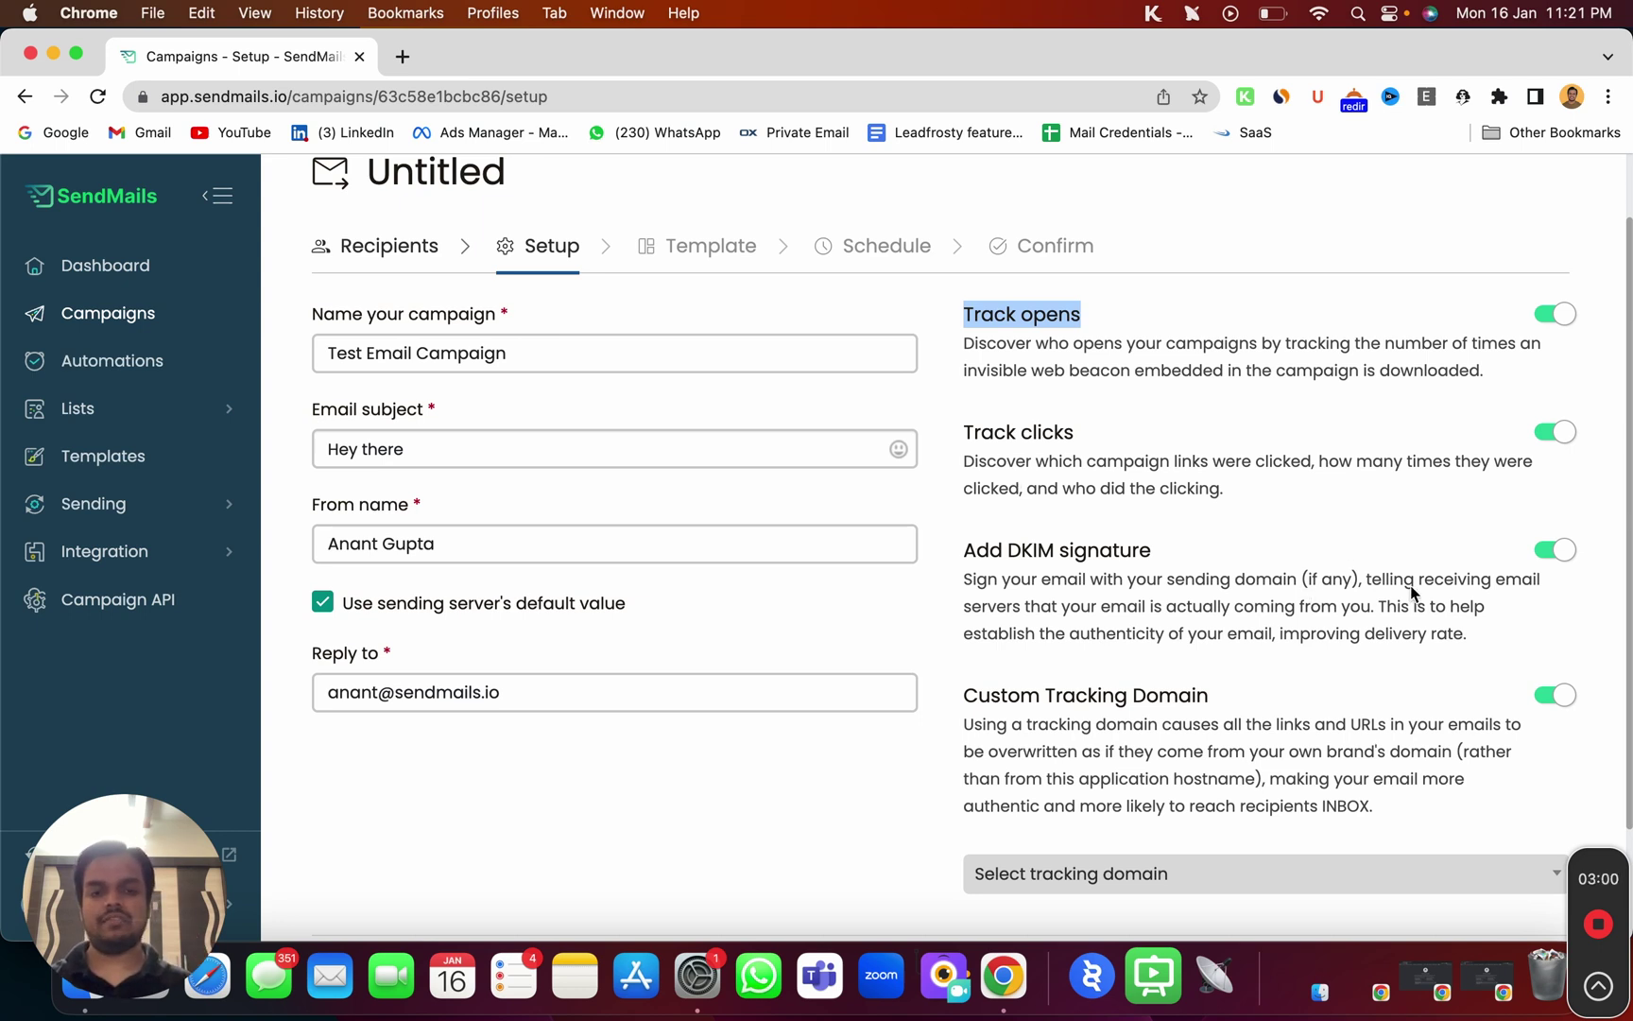
pyautogui.scroll(-3, 1411, 592)
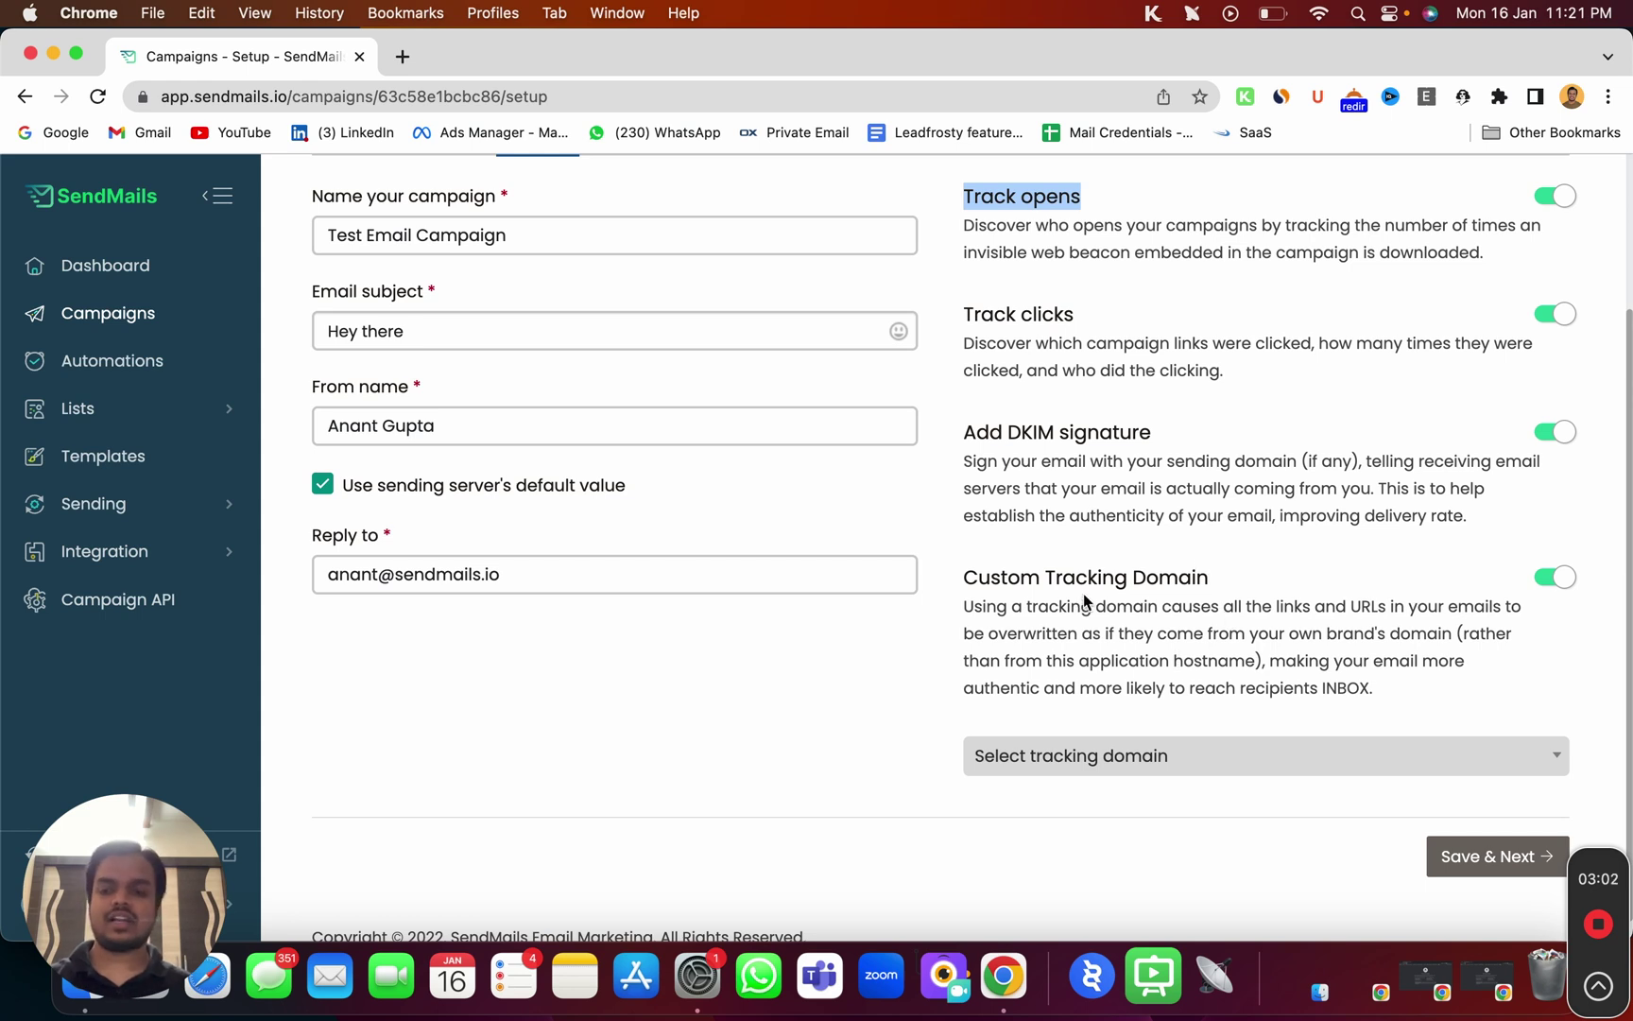
pyautogui.click(1187, 756)
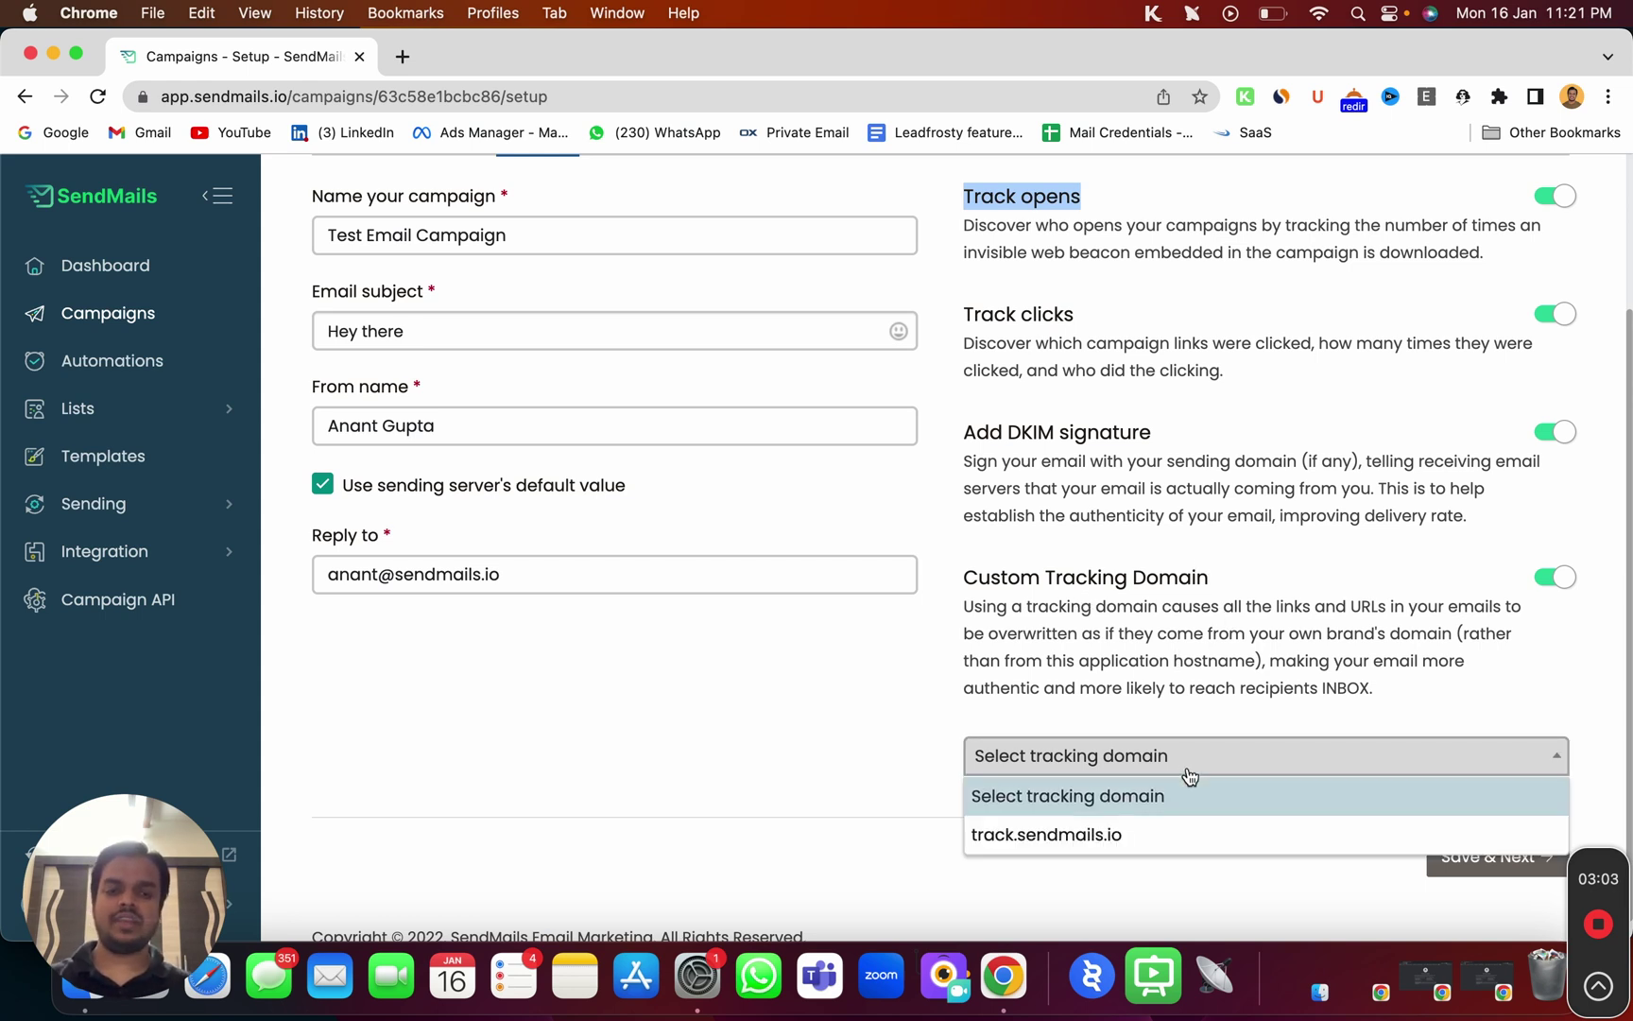
pyautogui.click(1154, 834)
pyautogui.click(997, 439)
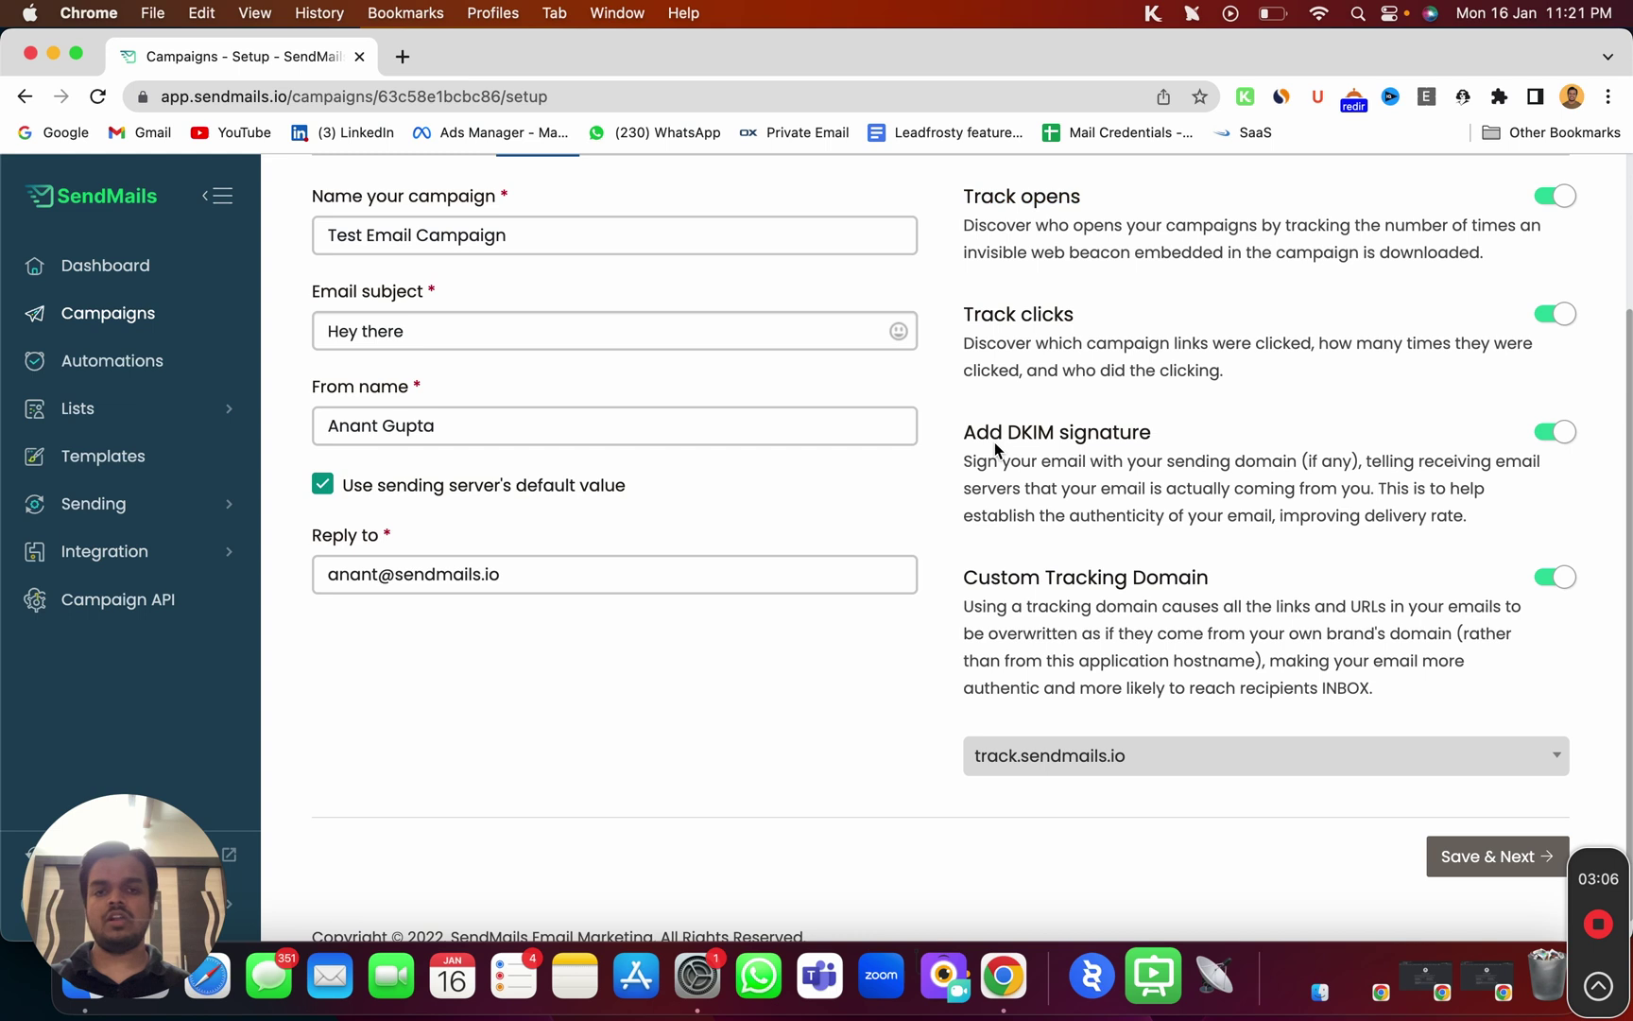
pyautogui.moveTo(995, 437); pyautogui.dragTo(998, 621)
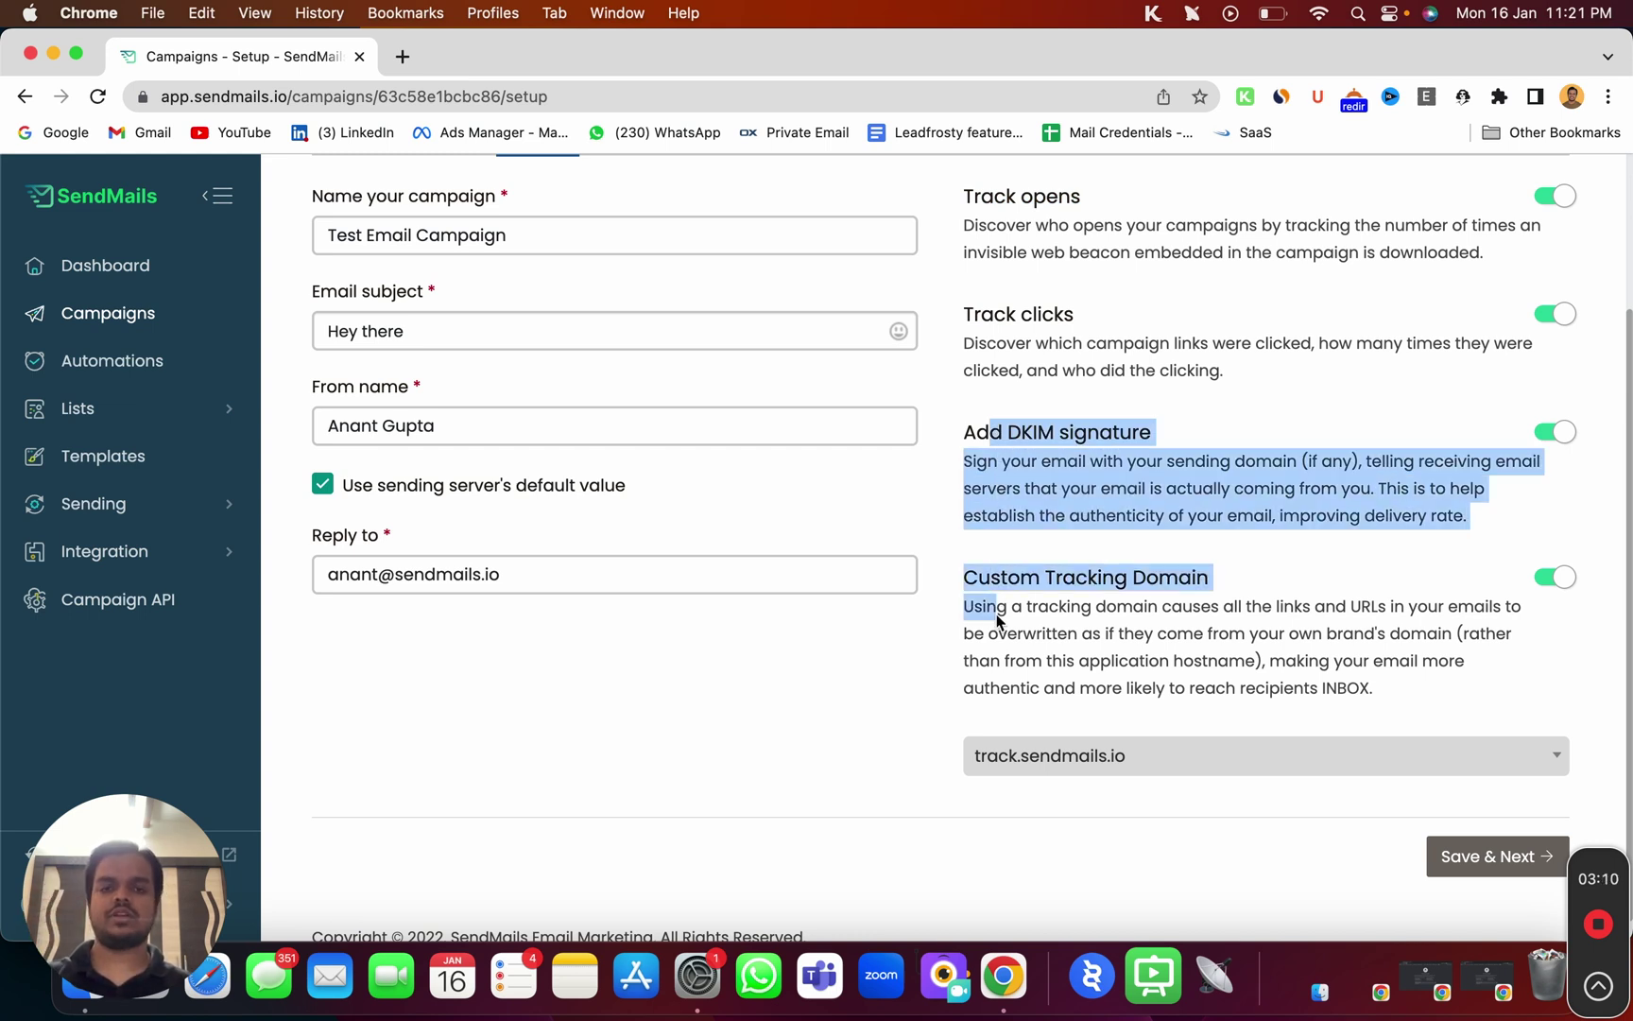
pyautogui.scroll(-1, 997, 620)
pyautogui.click(1495, 830)
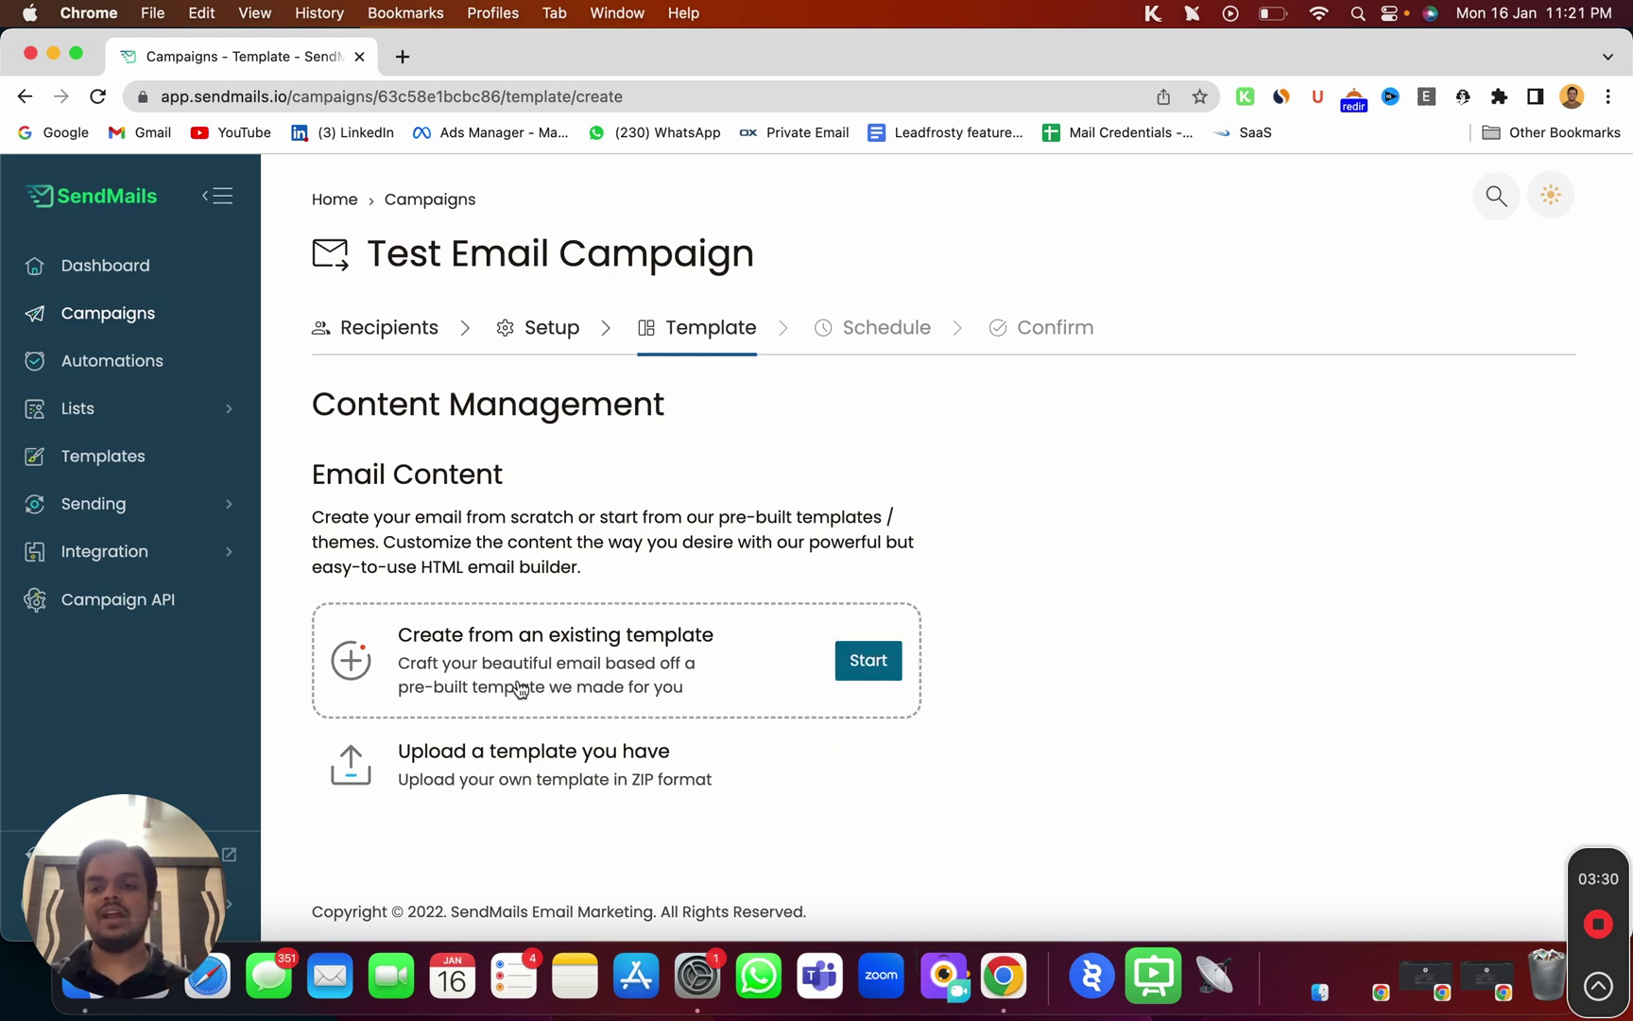
# Create the email from an existing template, choosing New Email Template under My templates.
pyautogui.click(585, 677)
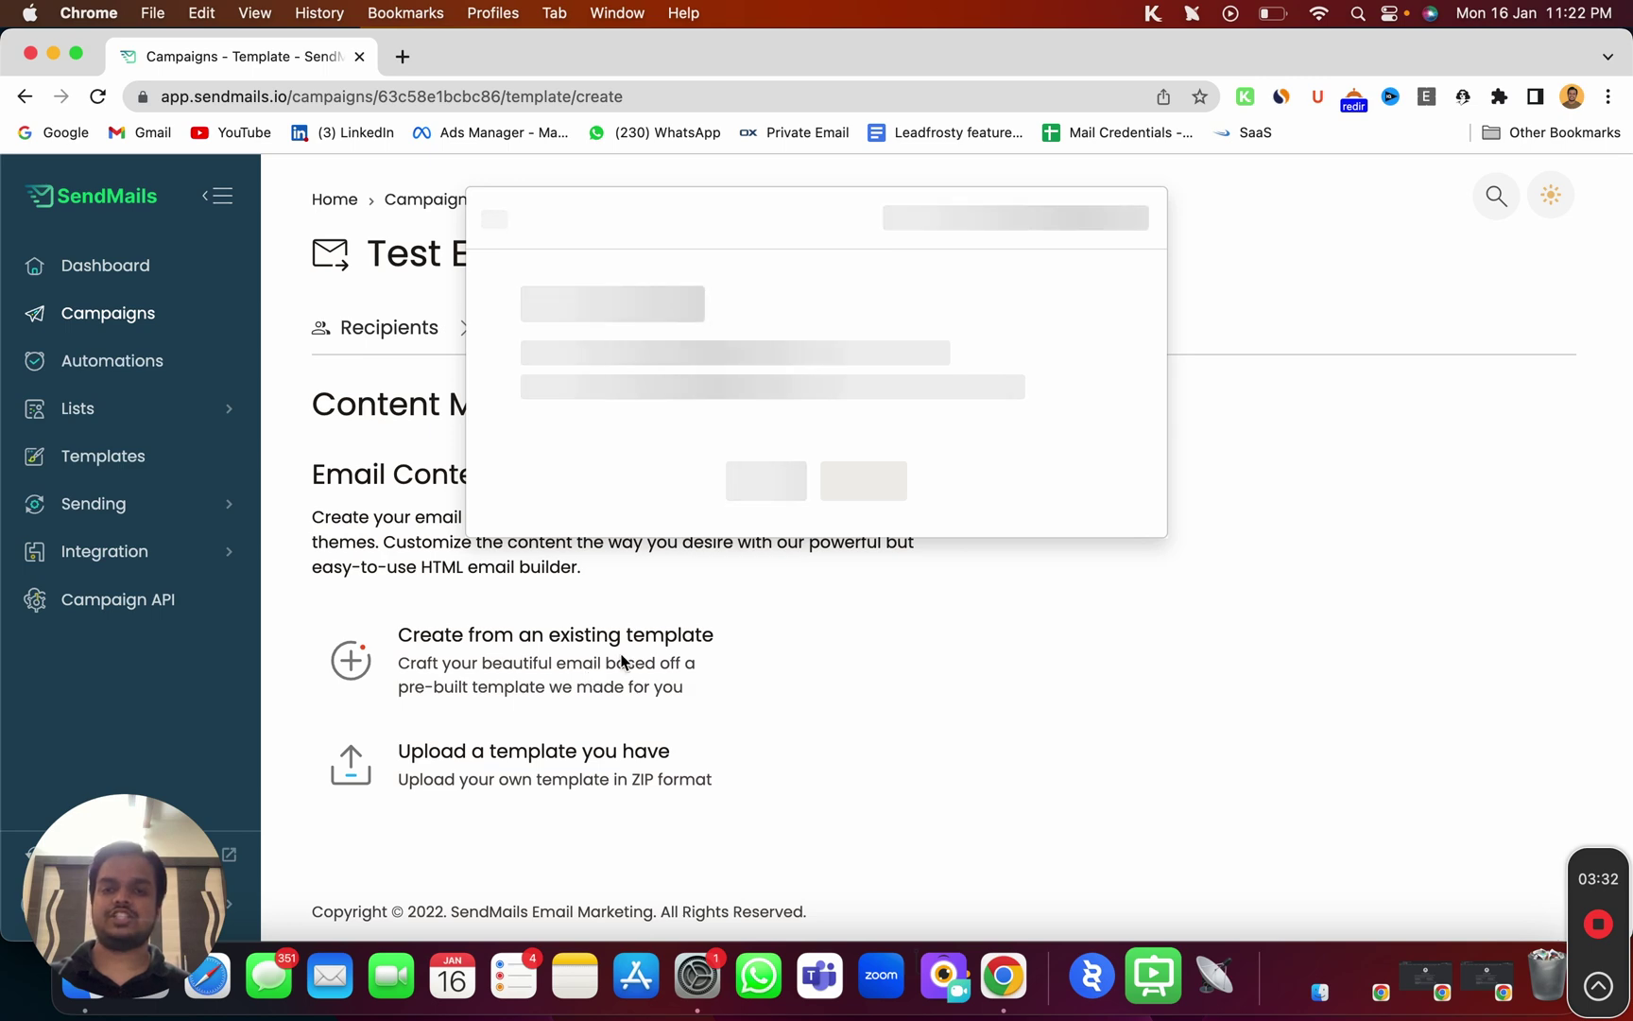
pyautogui.scroll(-3, 388, 703)
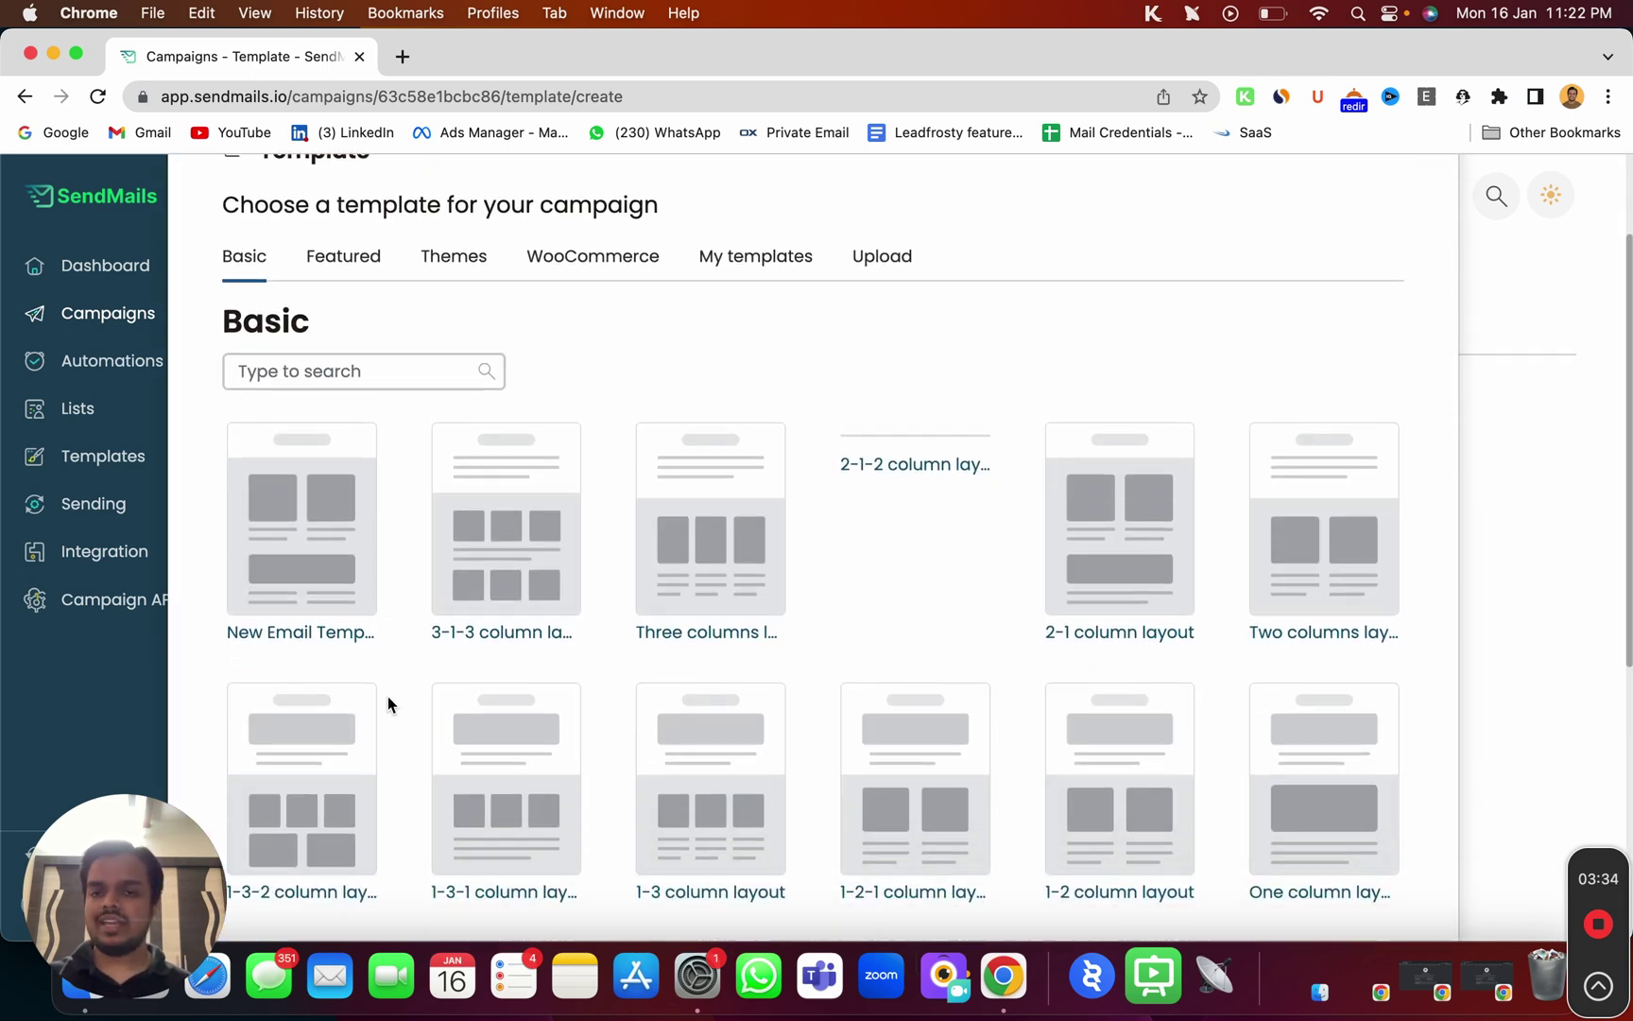
pyautogui.scroll(-5, 389, 700)
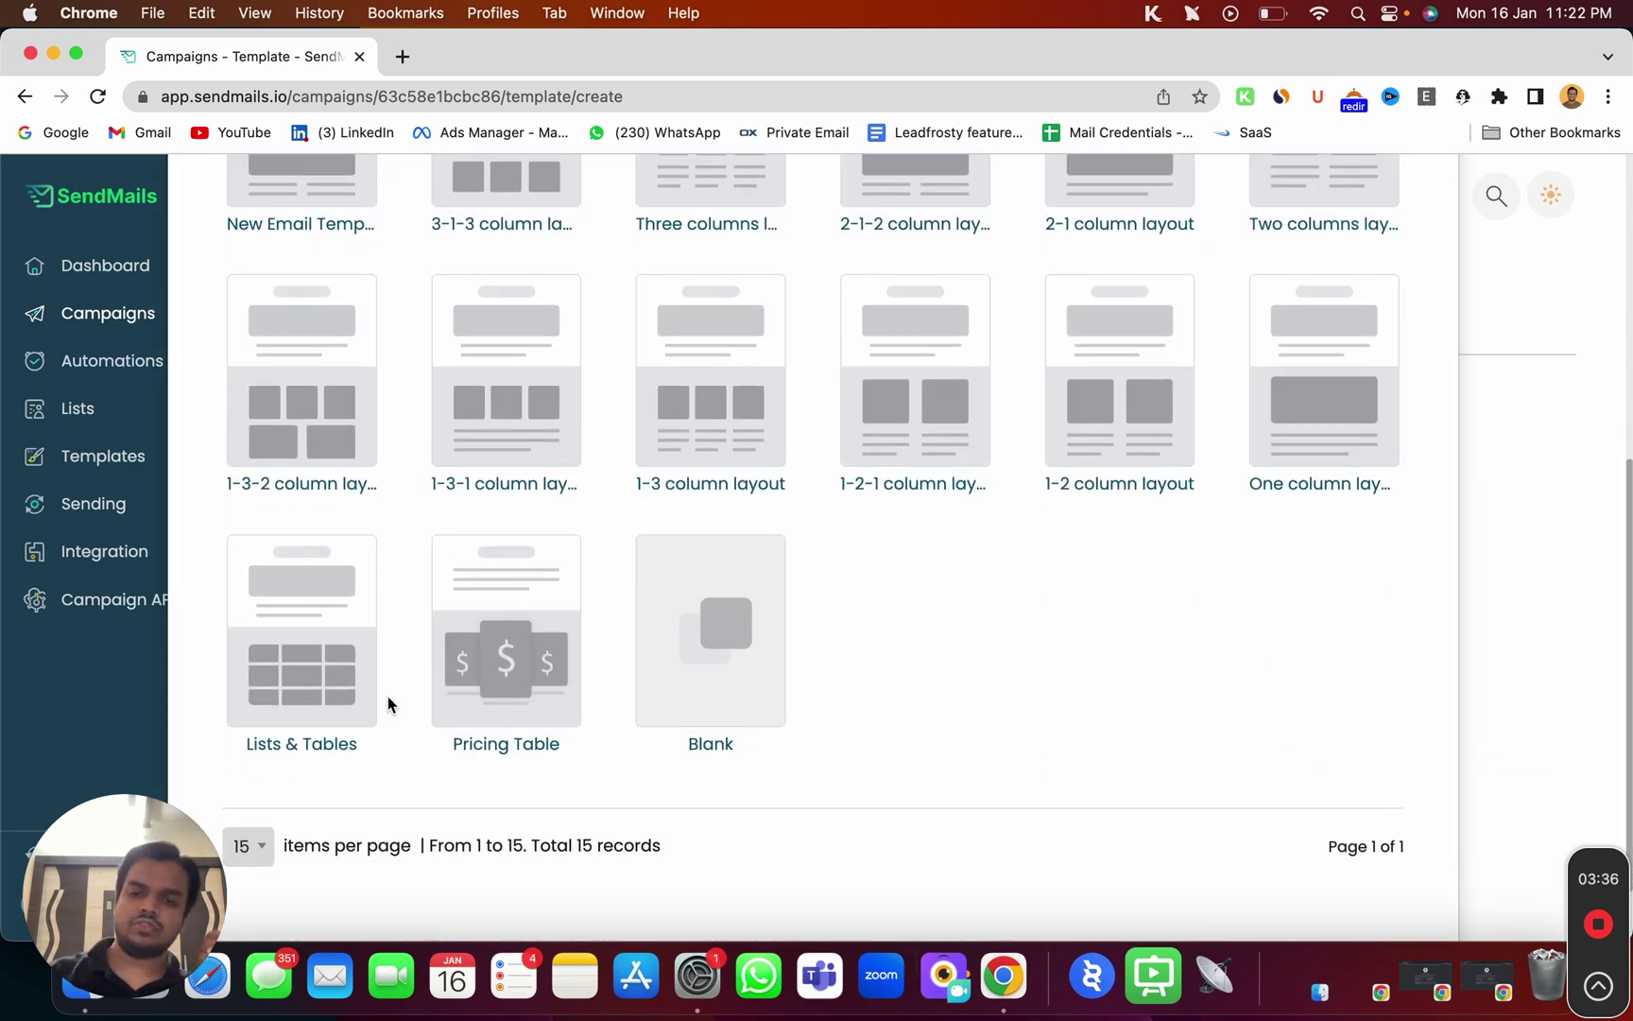
pyautogui.scroll(10, 388, 696)
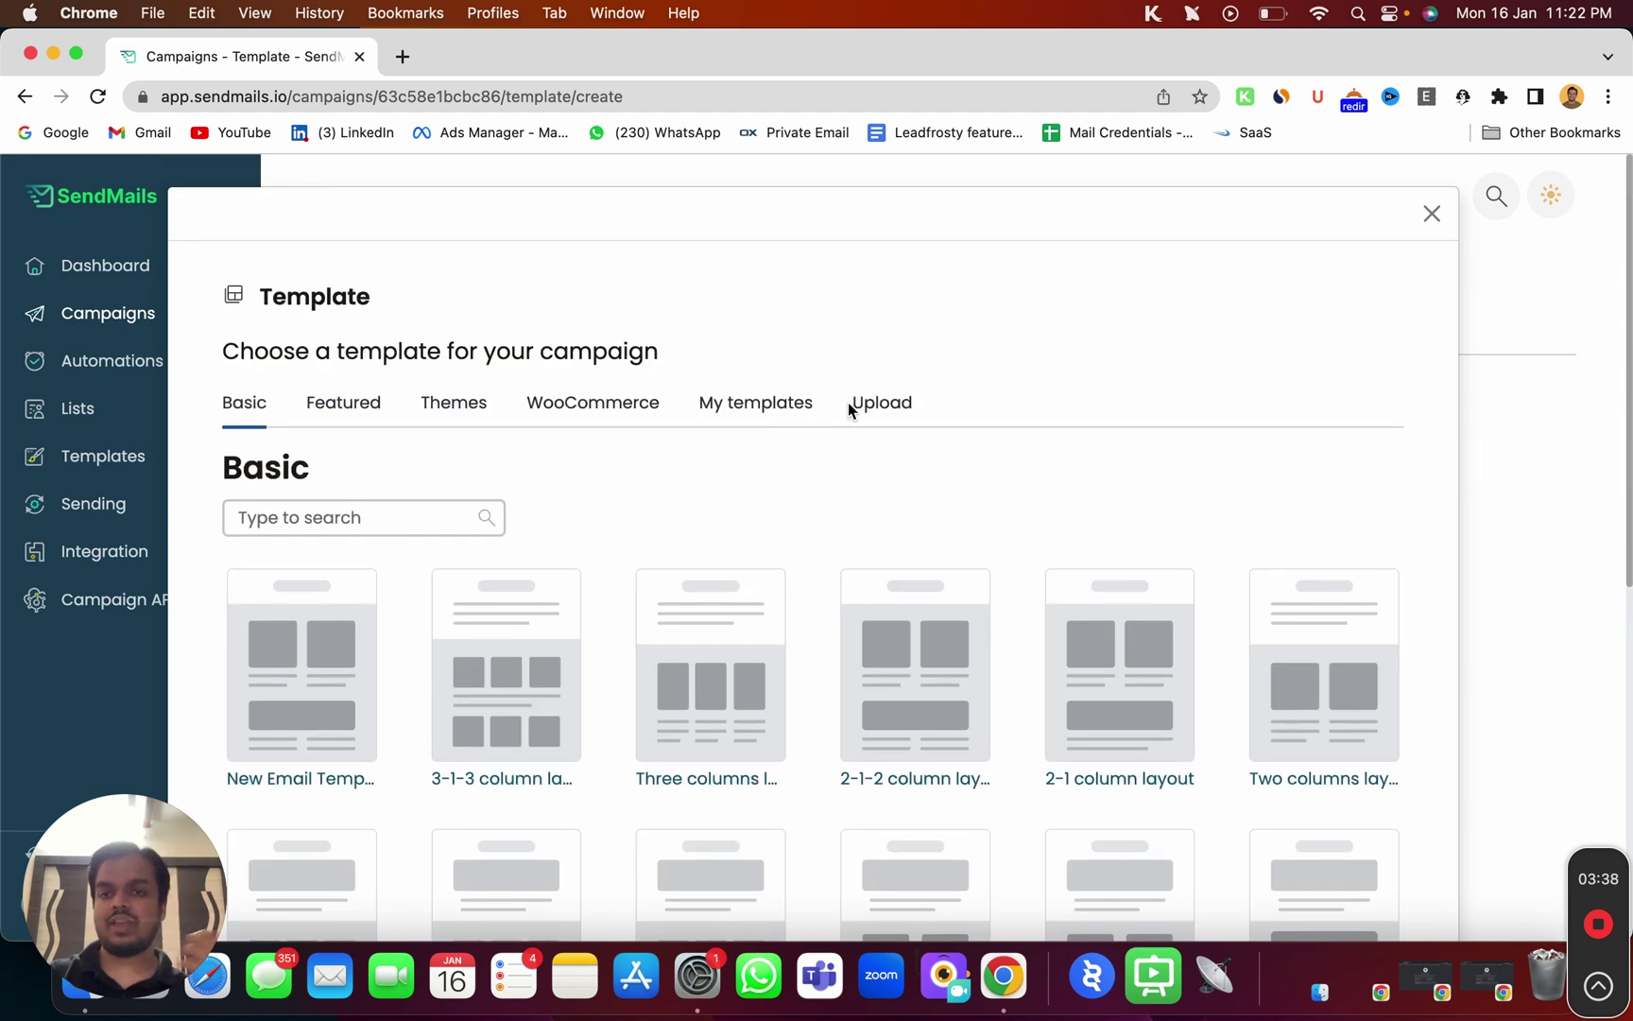
pyautogui.click(772, 422)
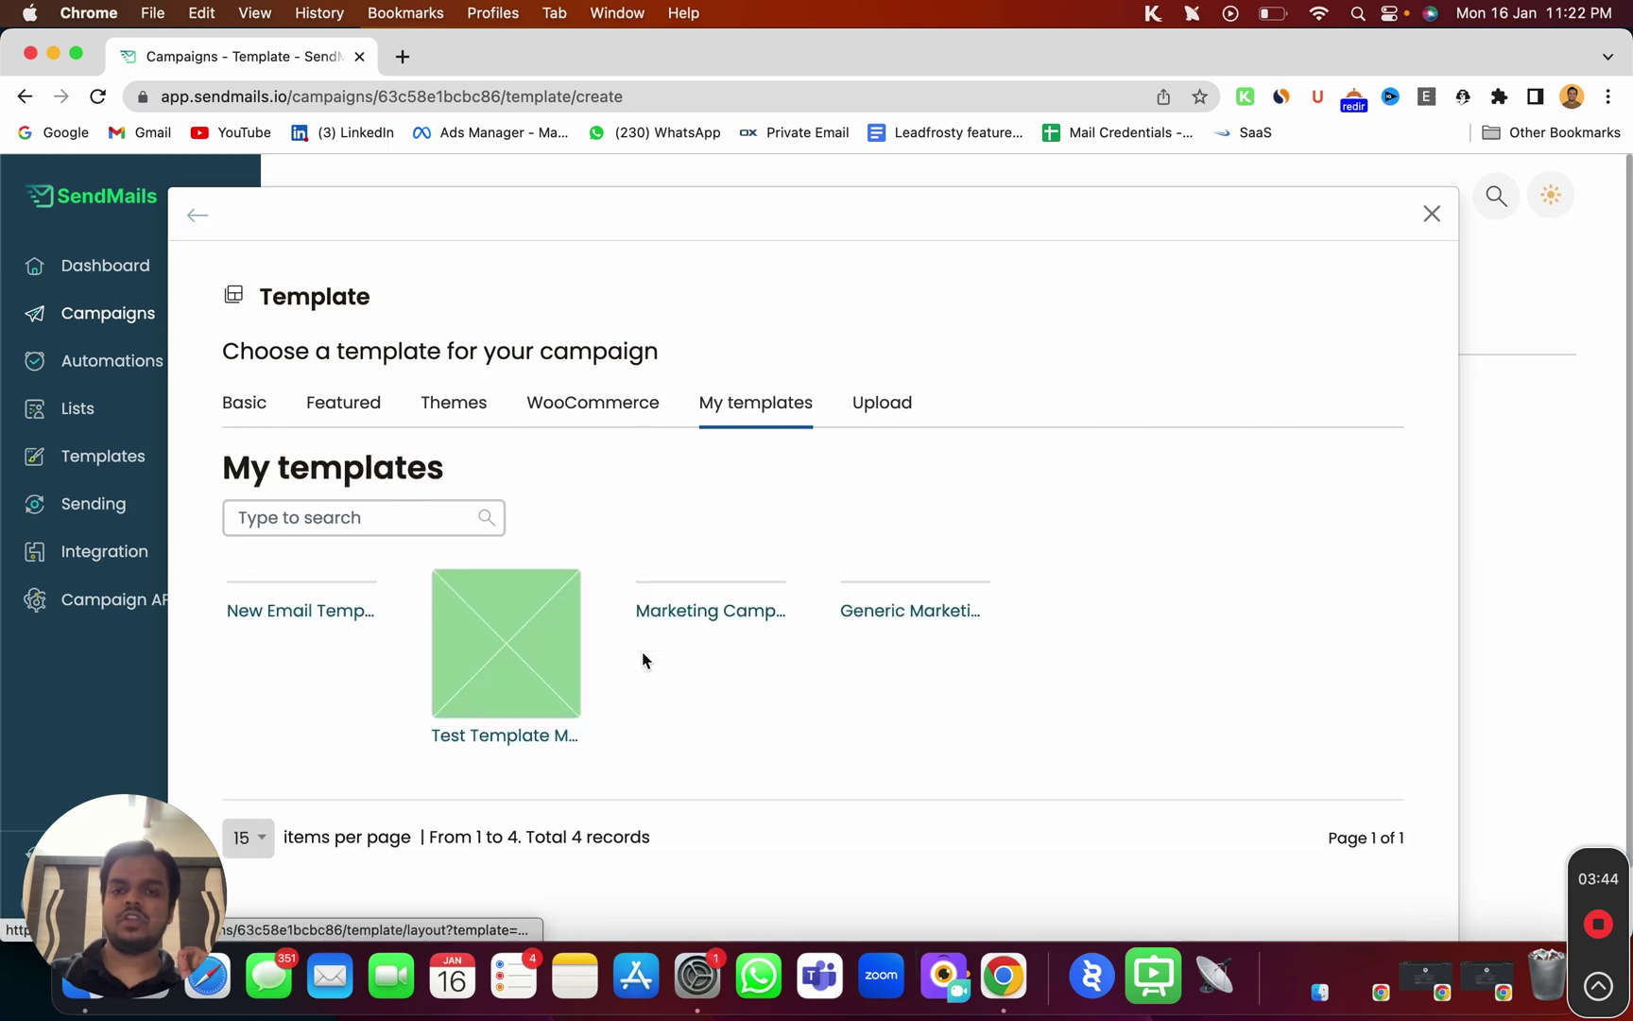
pyautogui.scroll(-3, 442, 580)
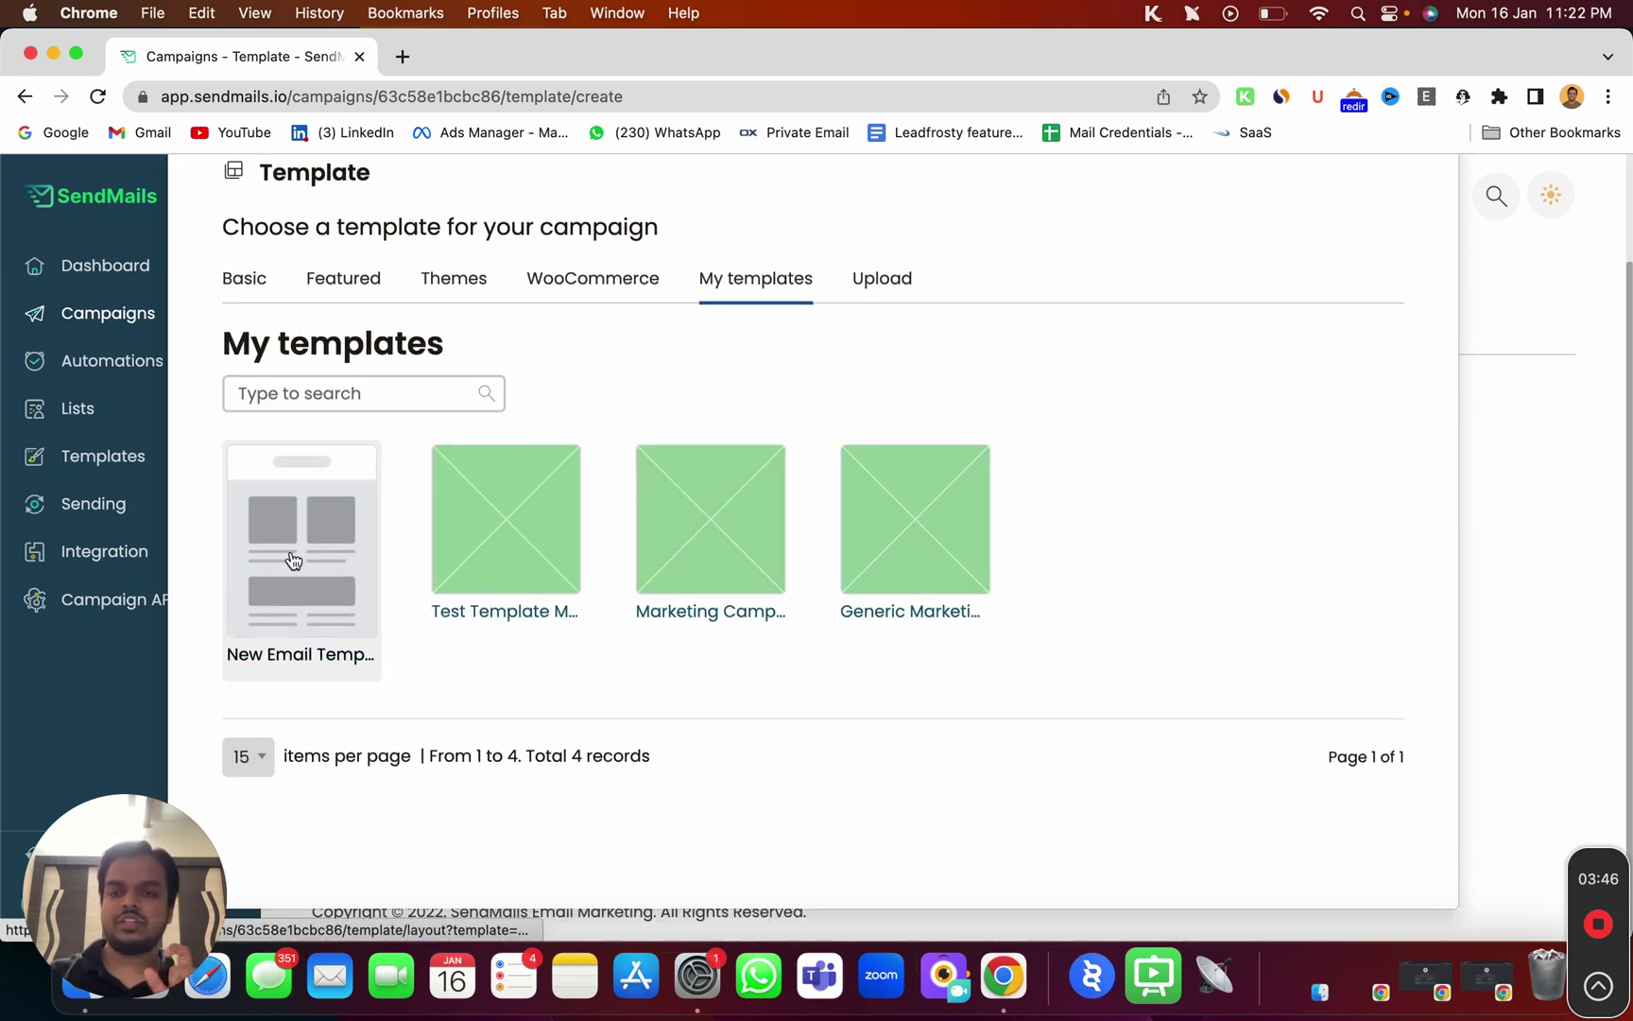
pyautogui.click(293, 560)
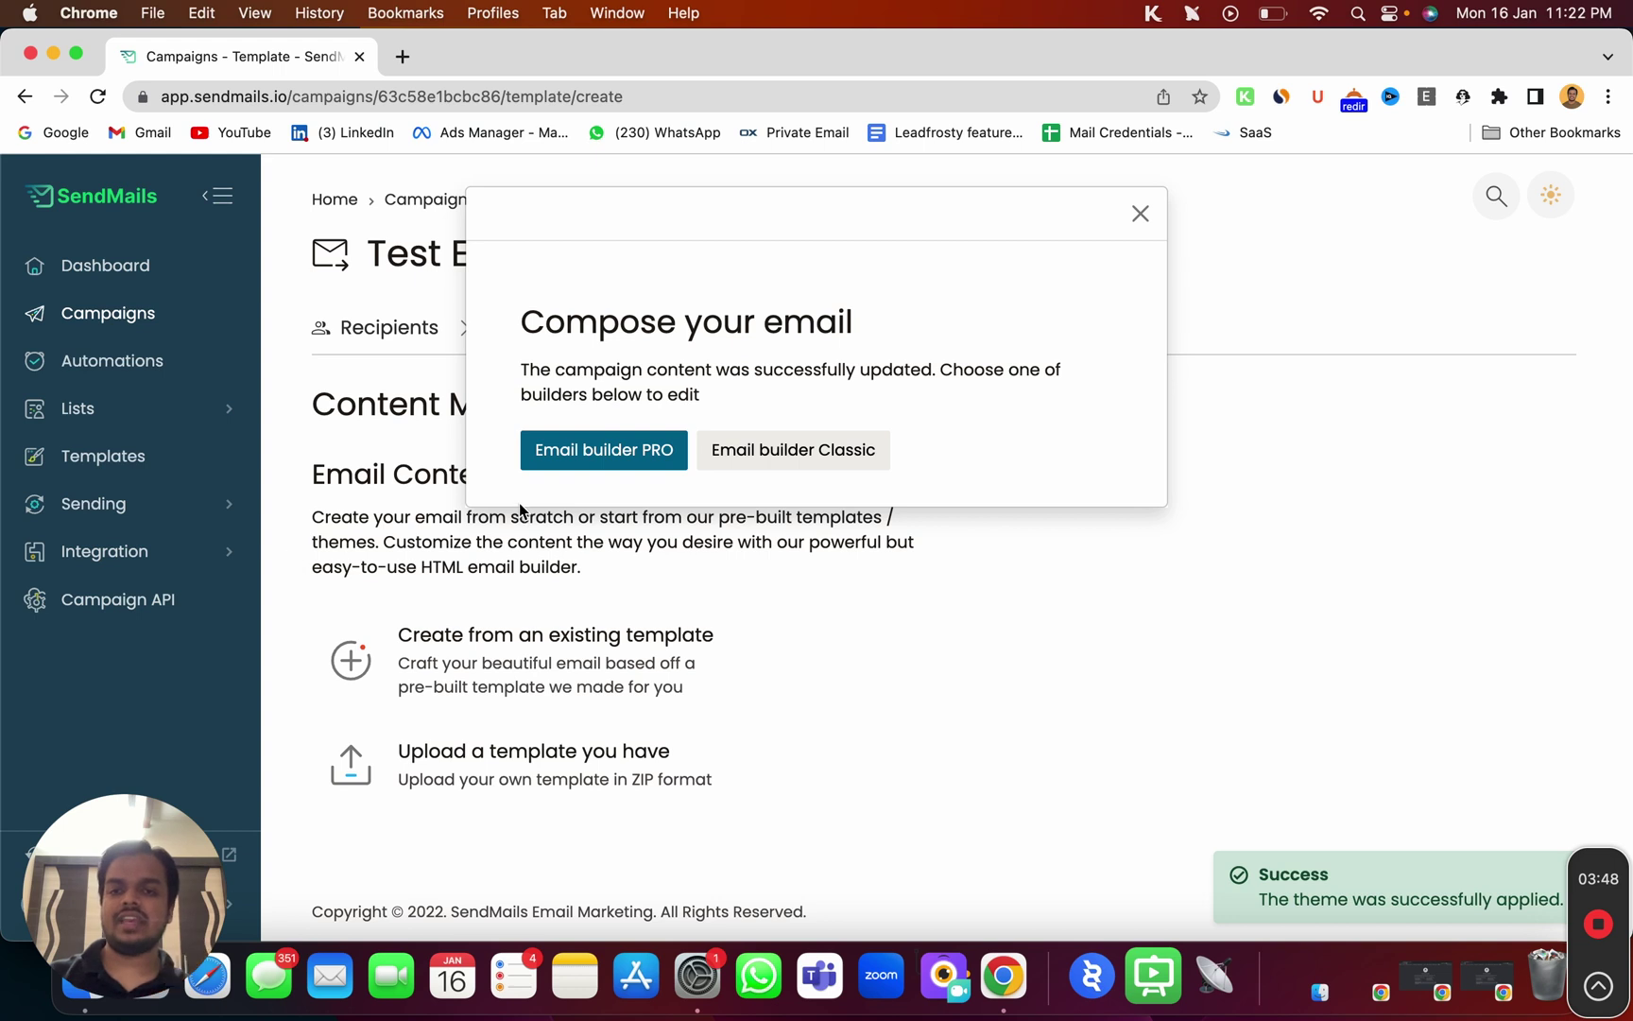
# Open the email in Email builder PRO and select the Hi greeting text.
pyautogui.click(574, 458)
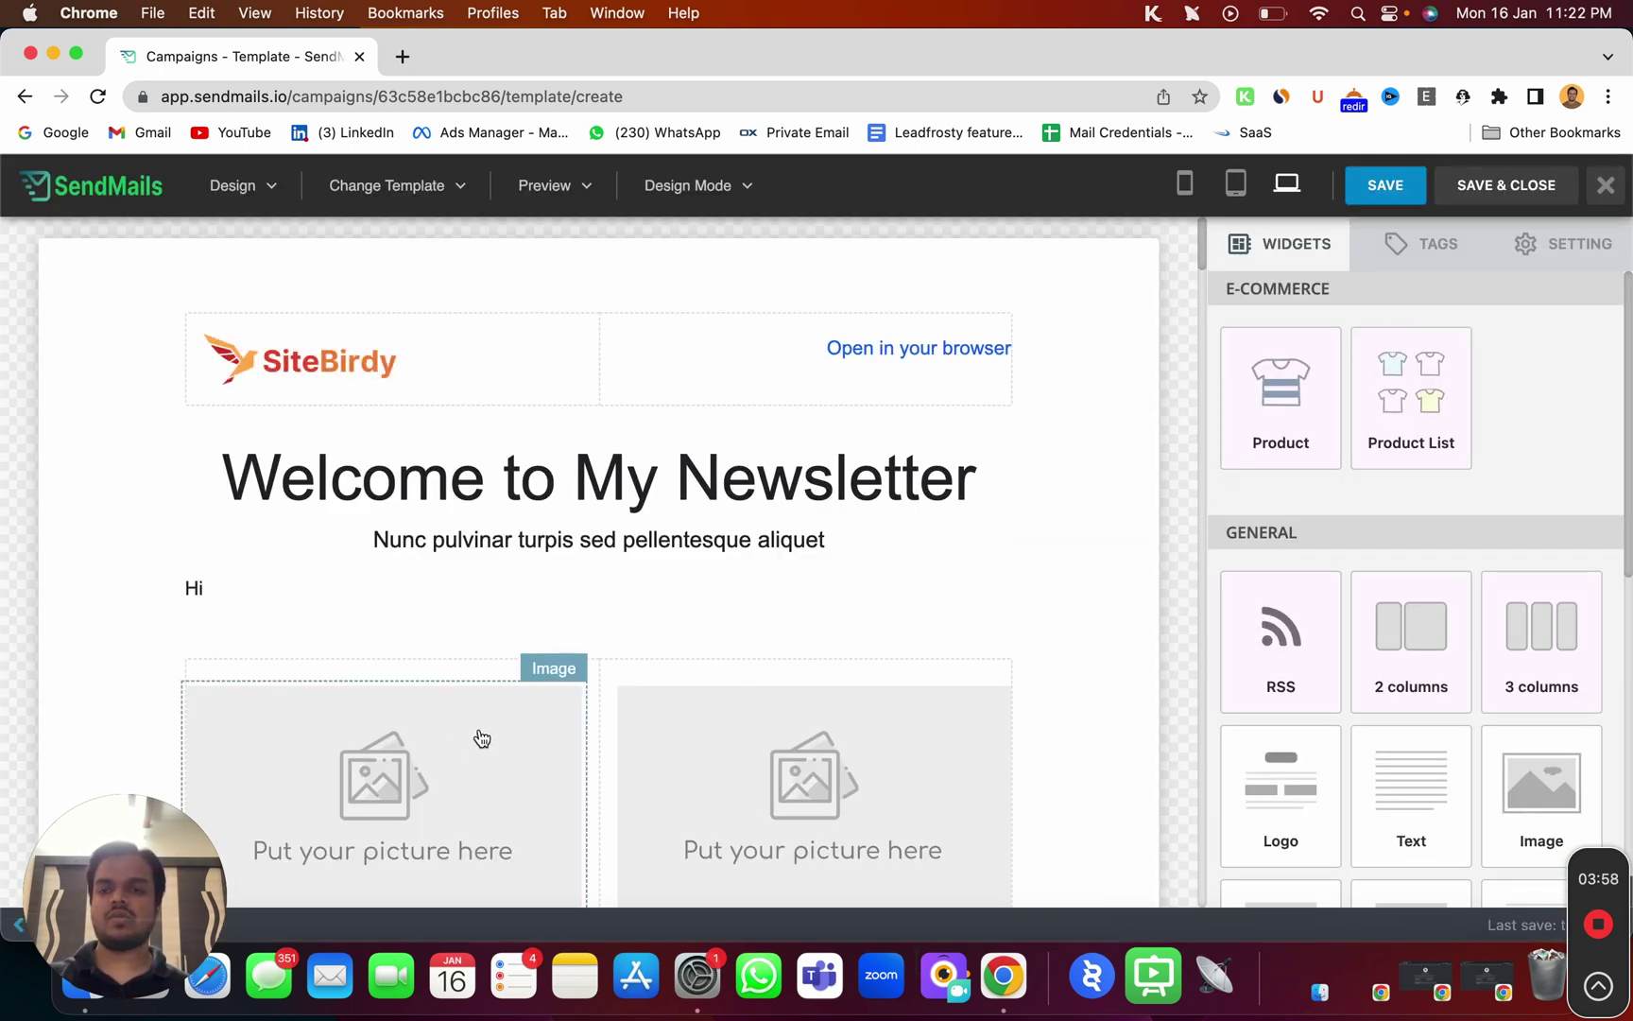
pyautogui.click(252, 588)
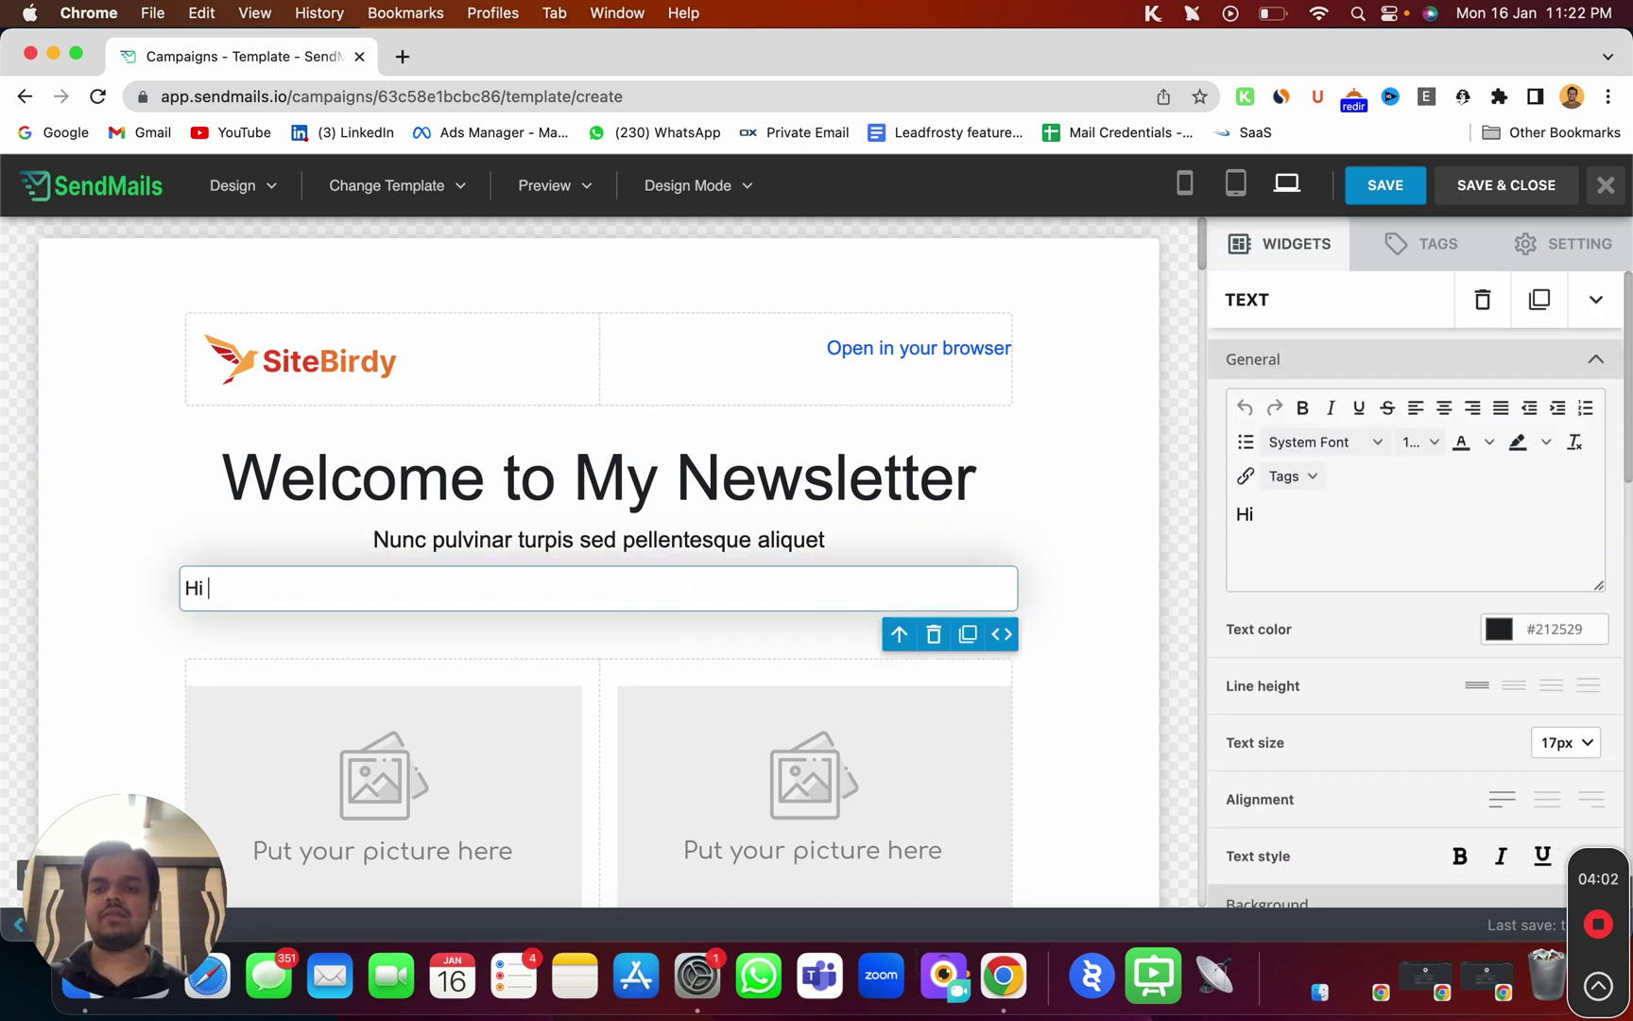
# Insert the {SUBSCRIBER_FIRST_NAME} merge tag right after Hi in the greeting.
pyautogui.click(1415, 245)
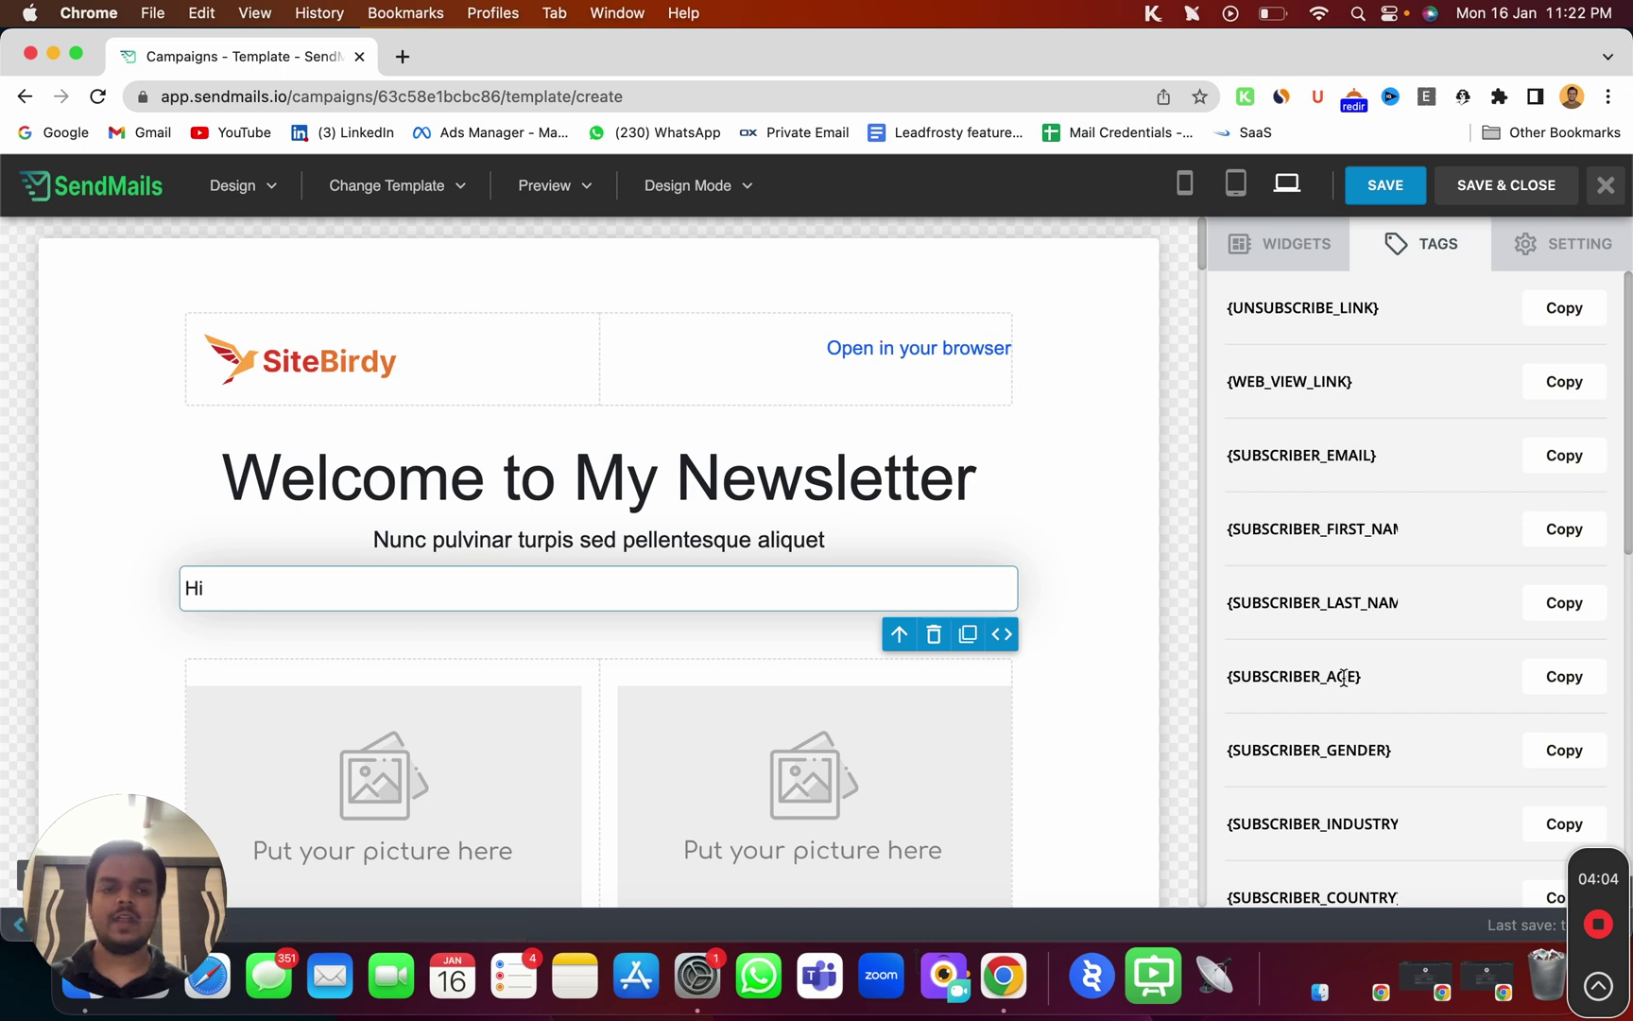
pyautogui.scroll(-1, 1219, 605)
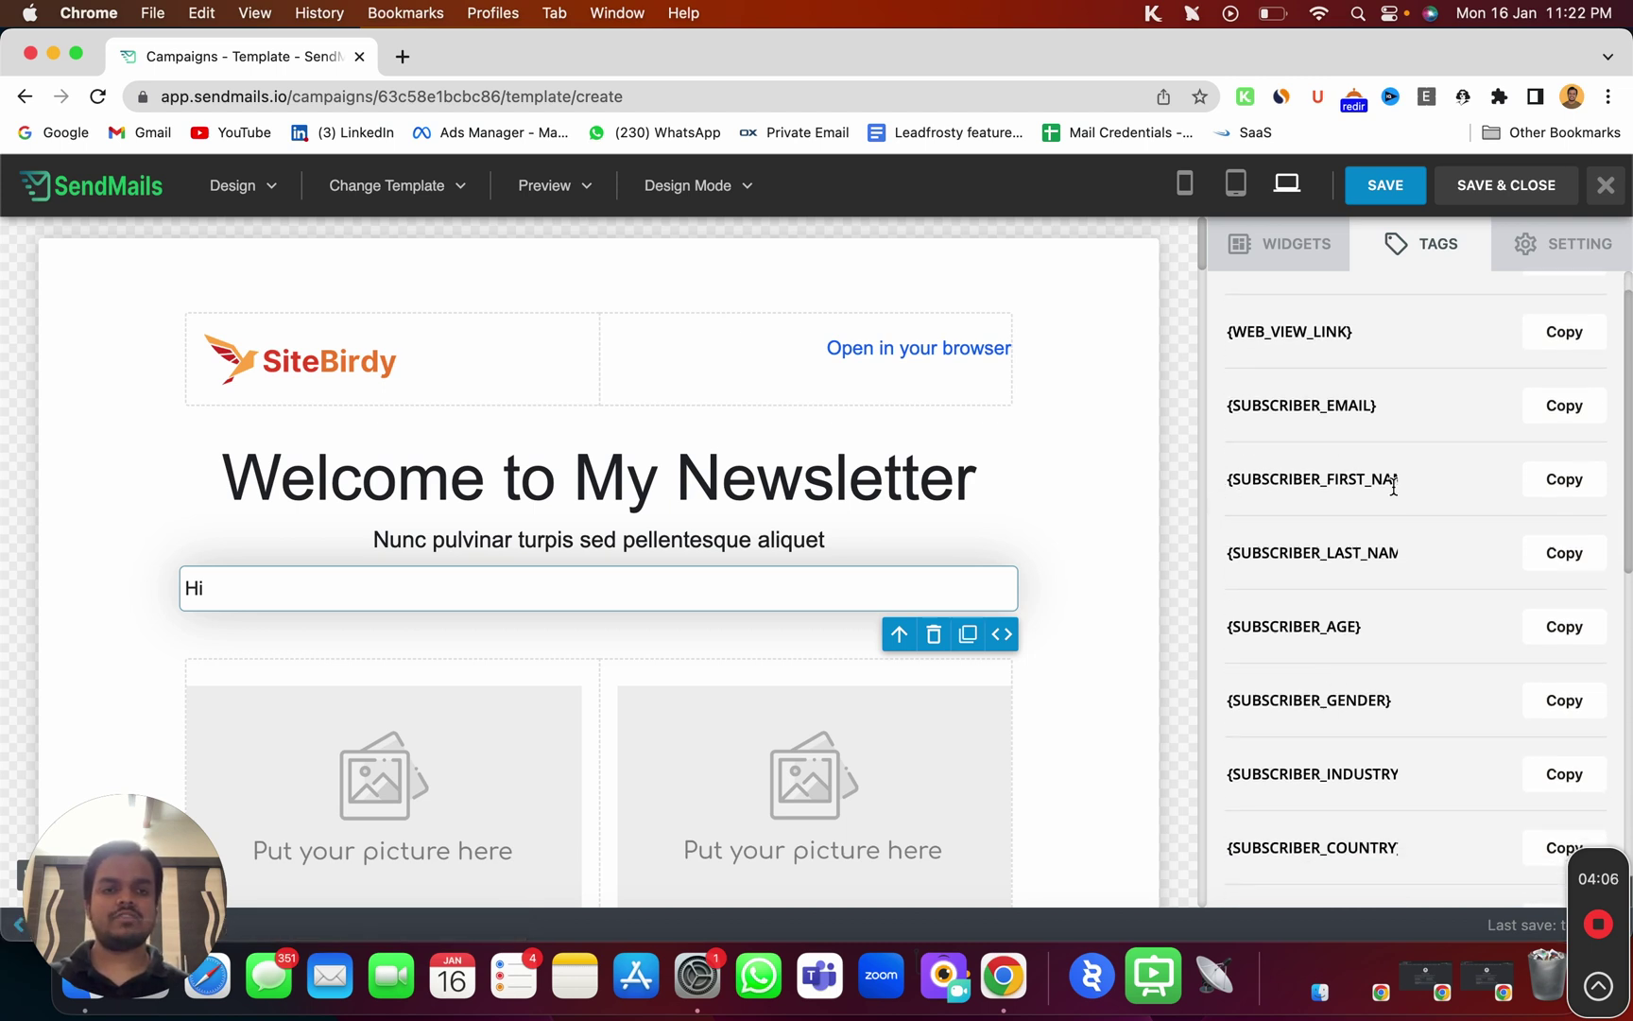
pyautogui.click(1563, 479)
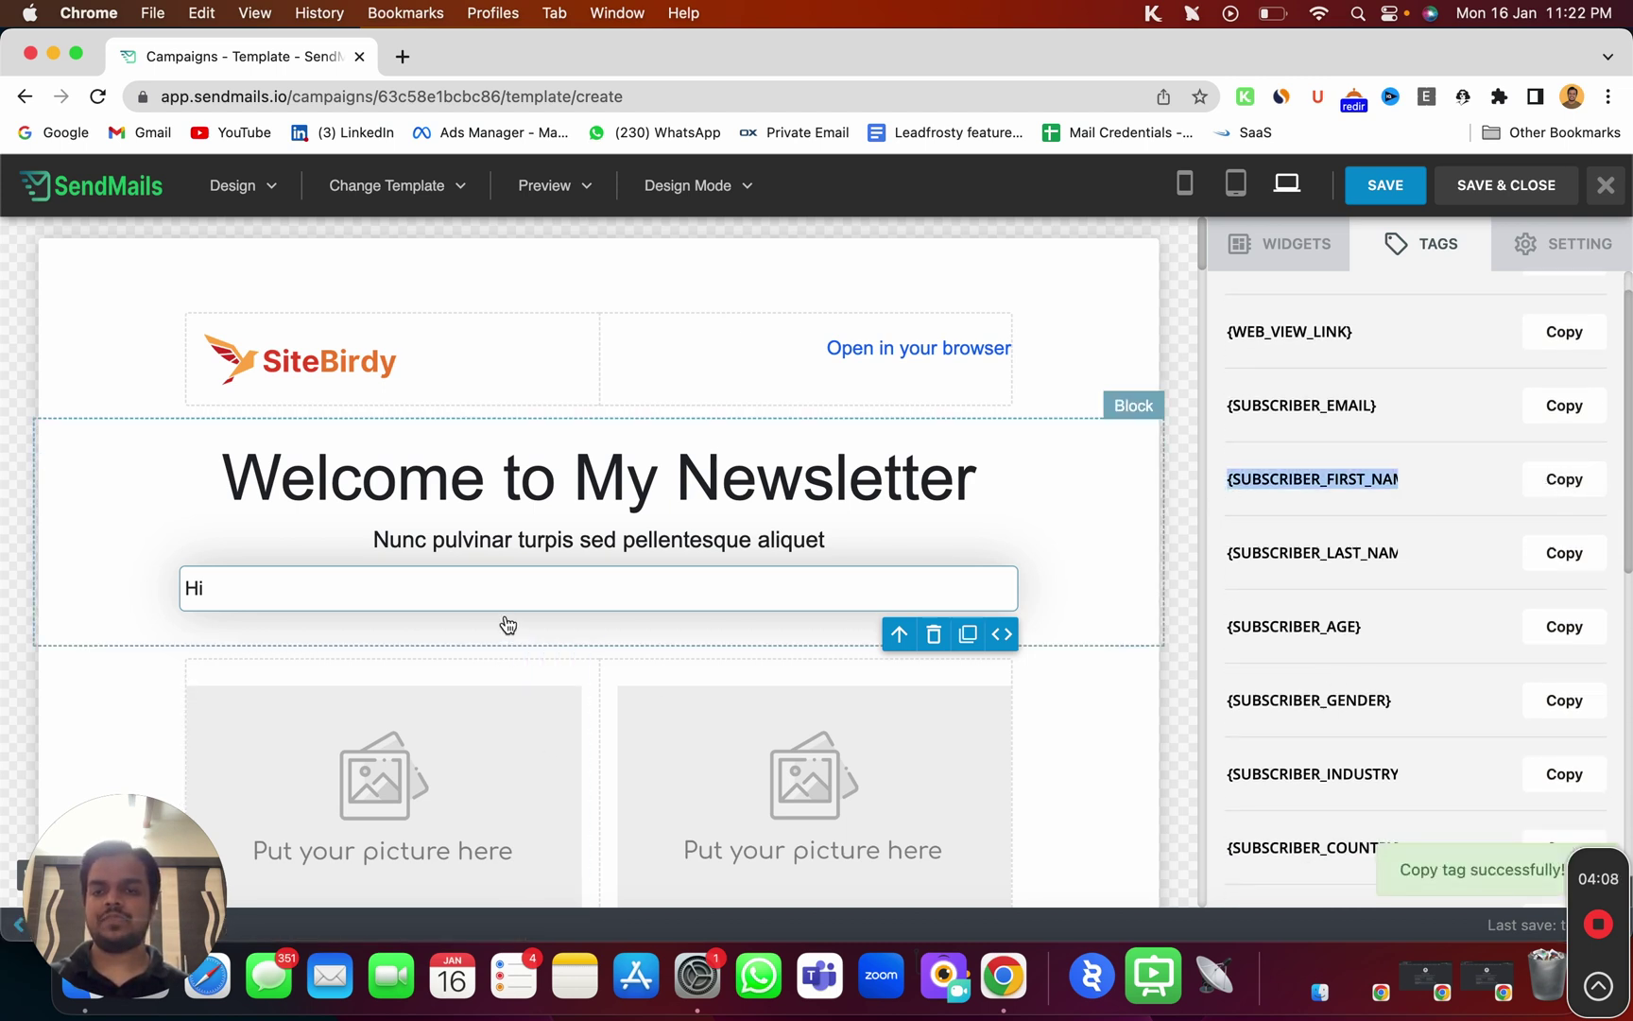
pyautogui.click(518, 593)
pyautogui.click(1427, 244)
pyautogui.click(1582, 491)
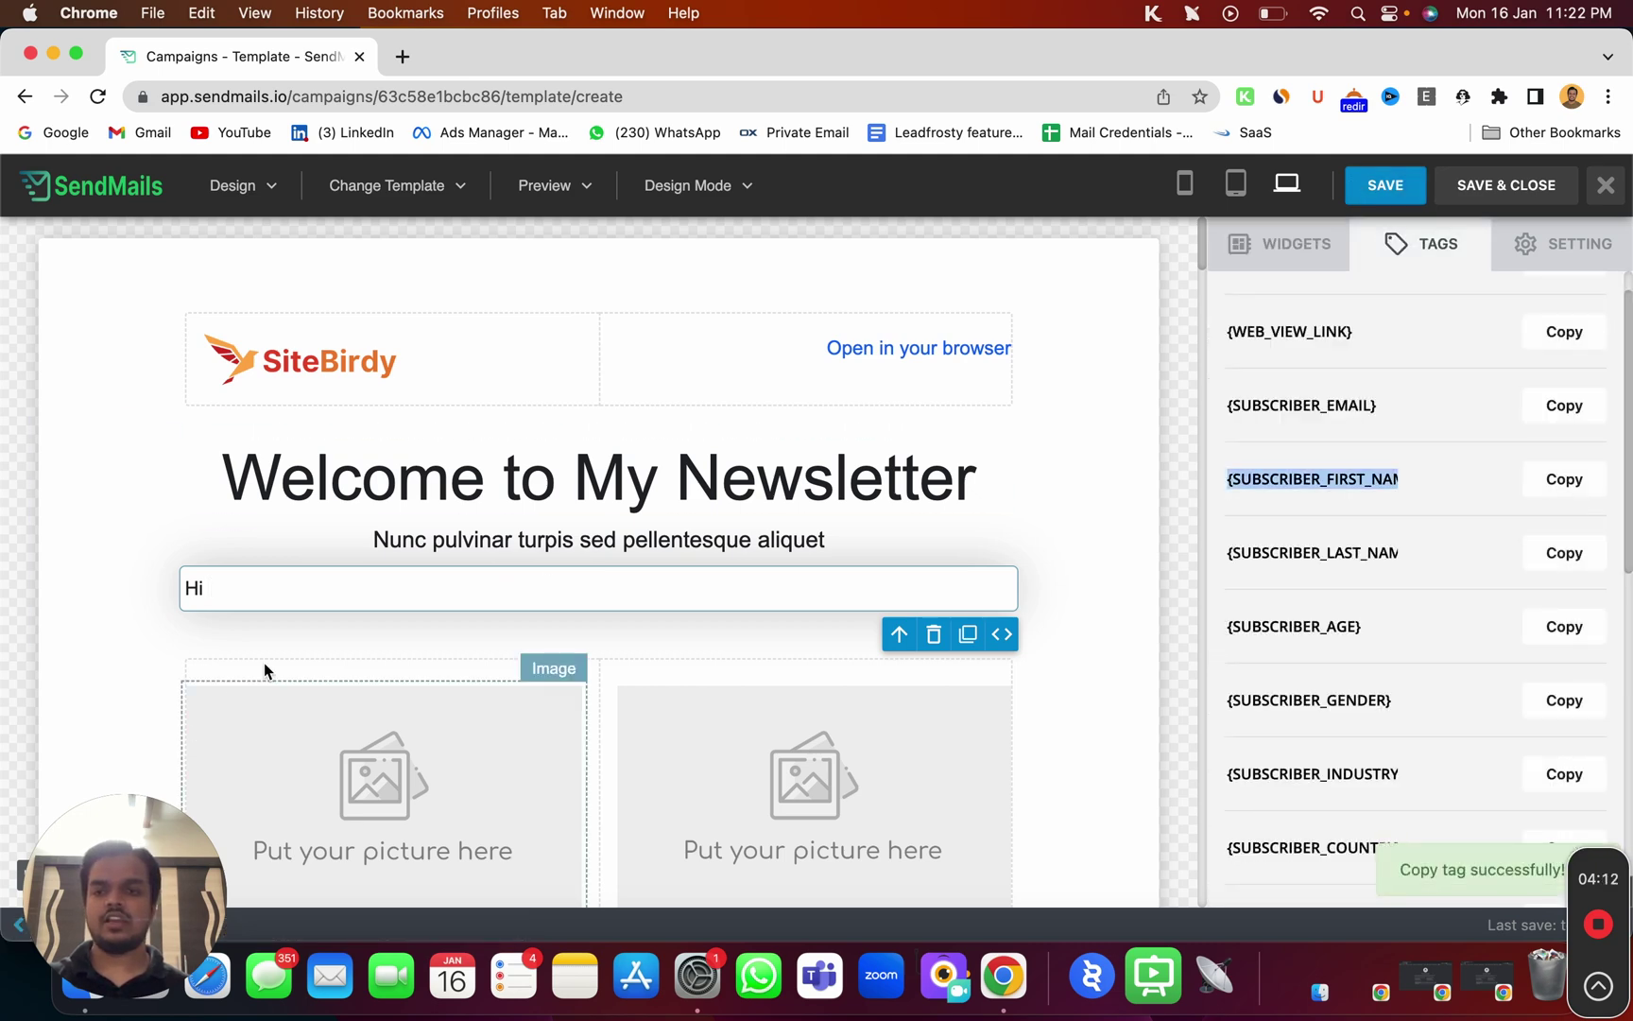
pyautogui.click(321, 599)
pyautogui.write('{SUBSCRIBER_FIRST_NAME}')
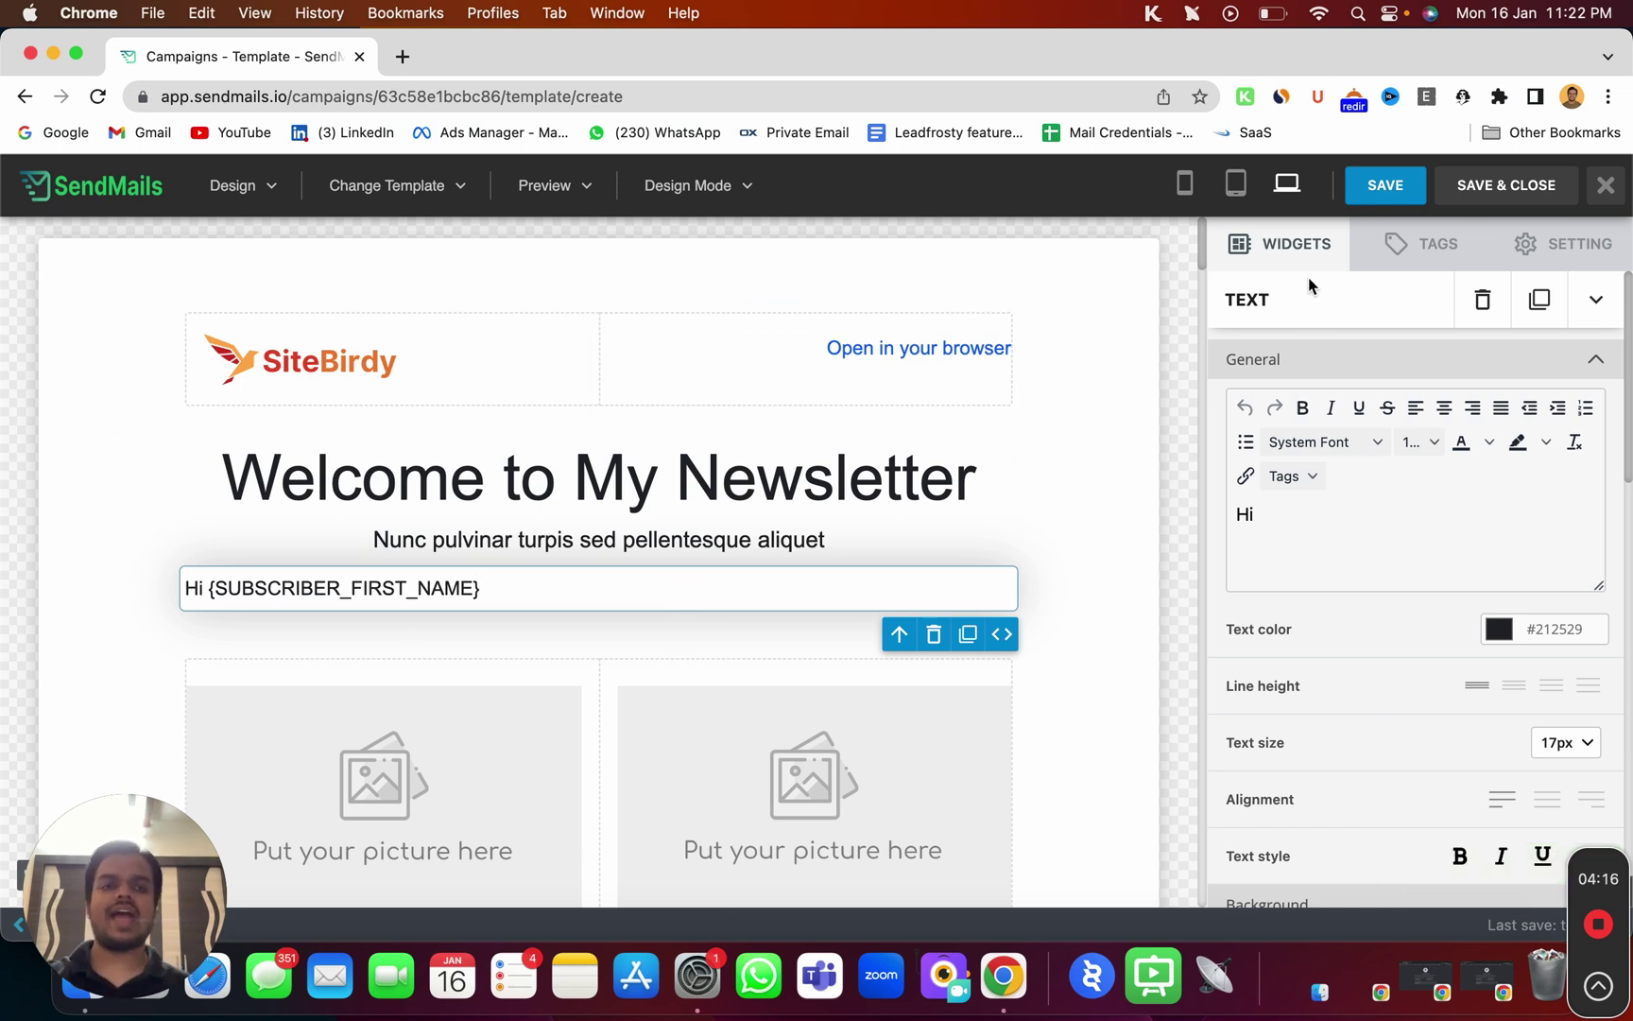
# Look through the merge tags list again, then save and close the builder.
pyautogui.click(1427, 243)
pyautogui.scroll(-5, 1283, 737)
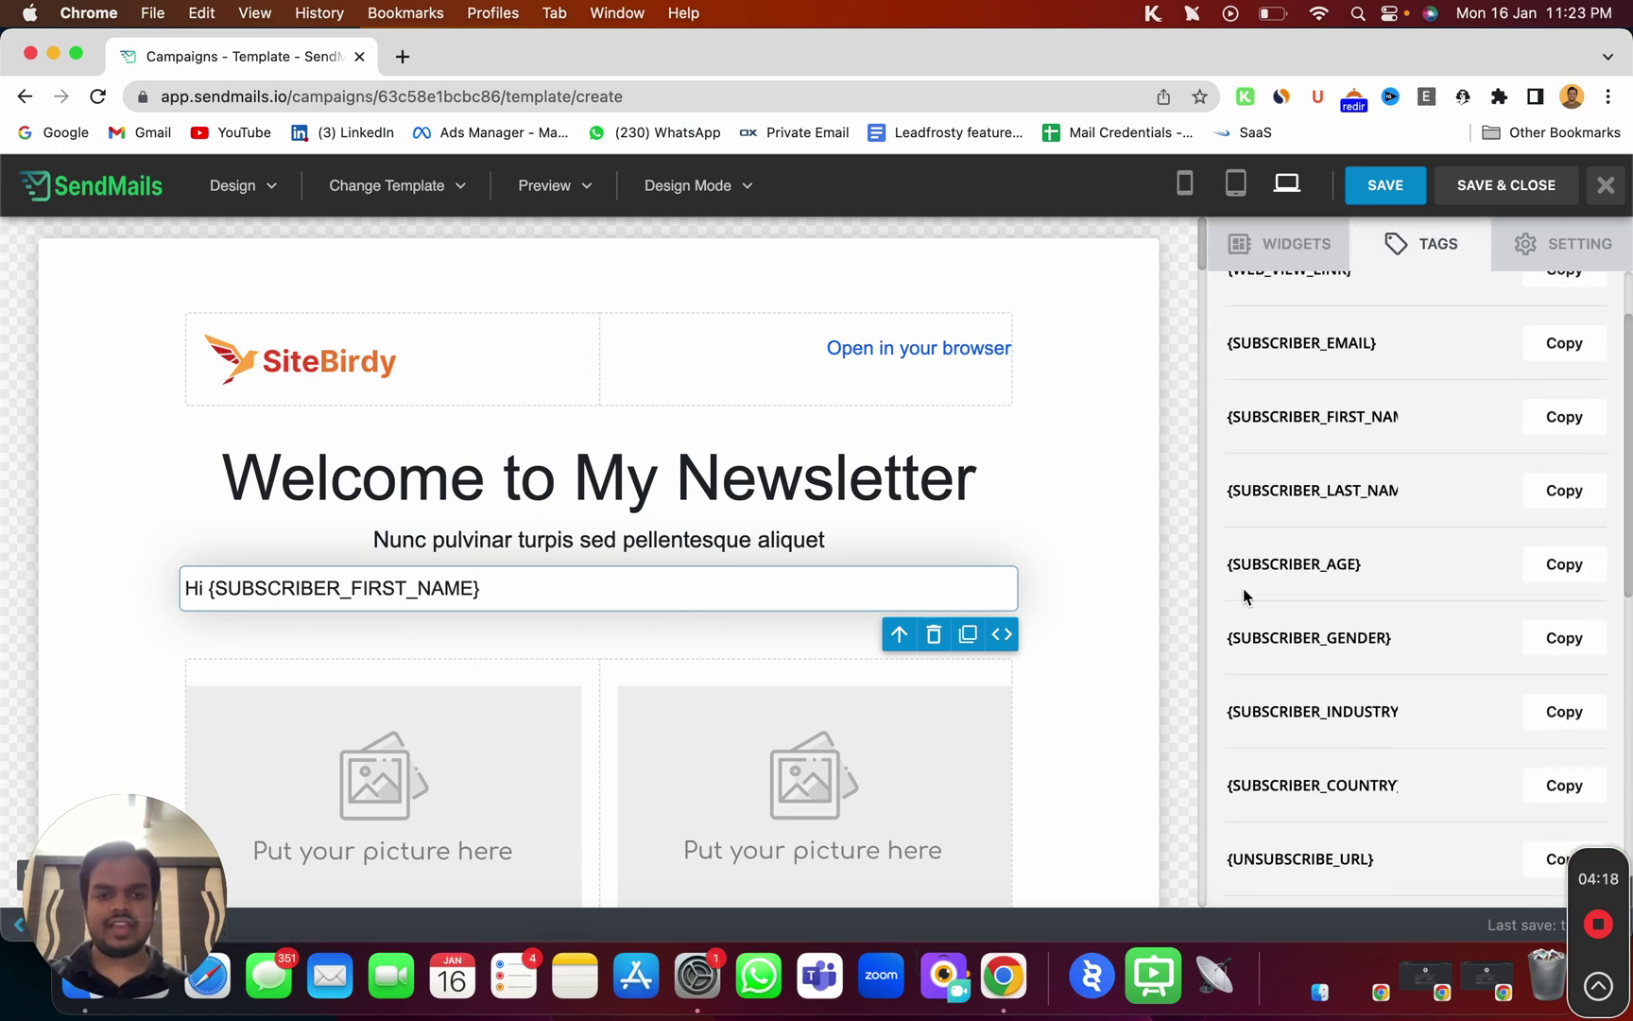
pyautogui.scroll(-1, 1286, 777)
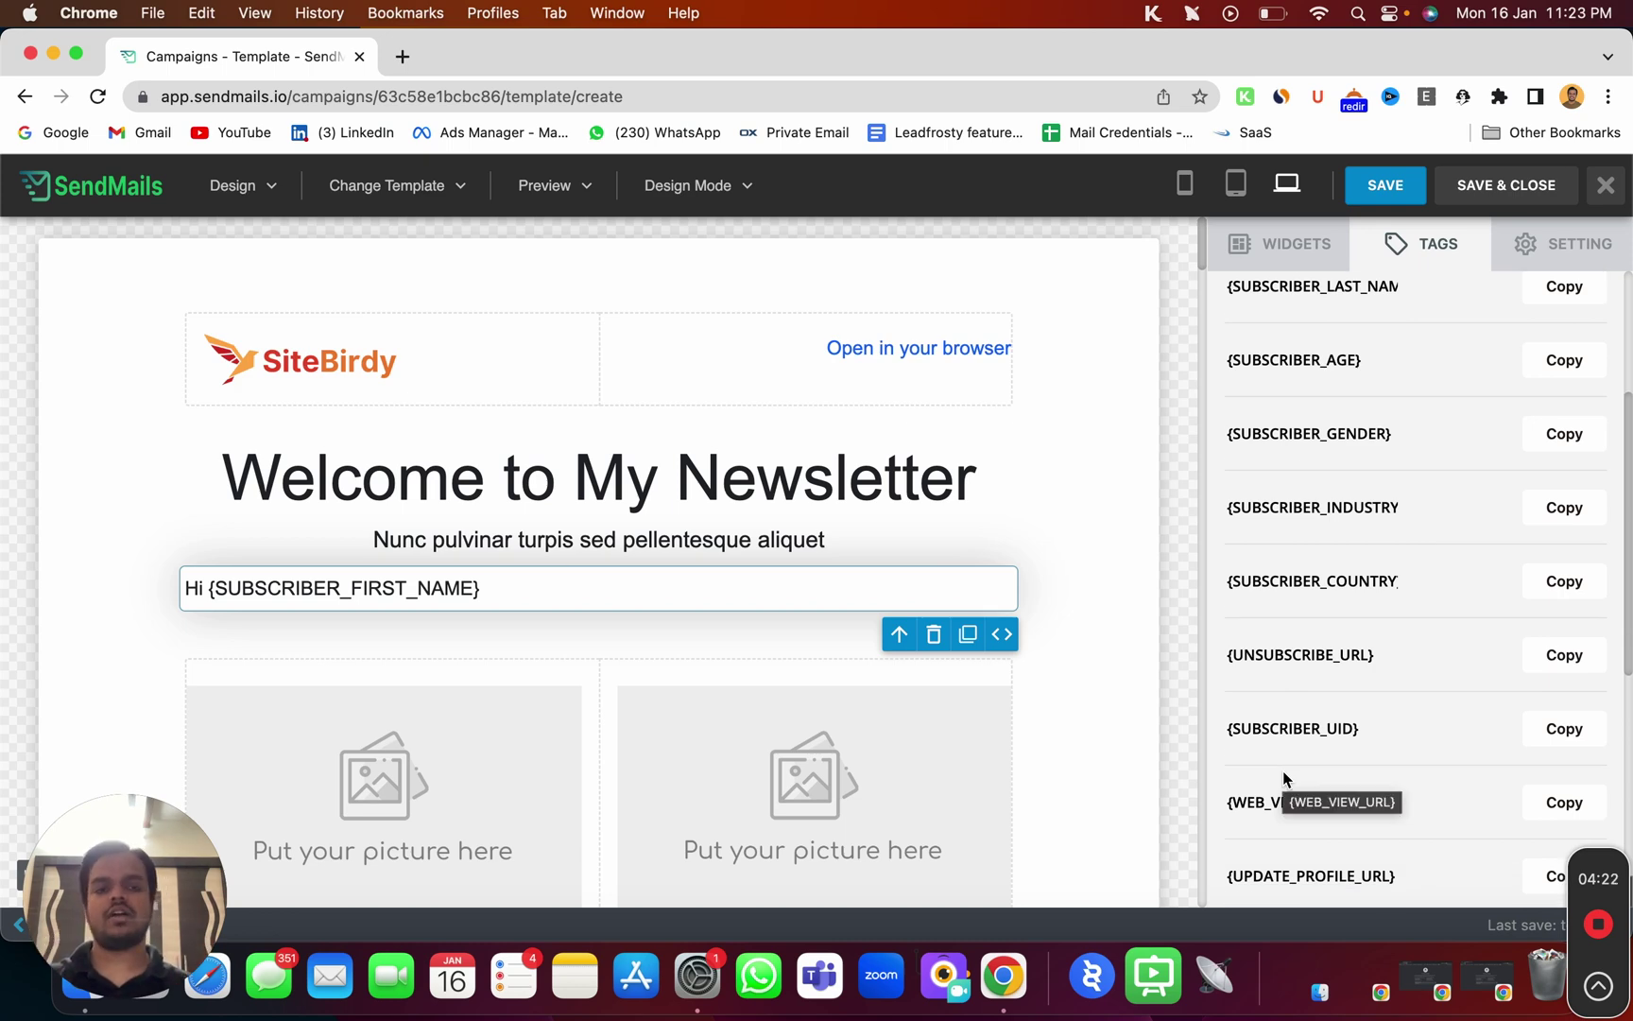
pyautogui.scroll(-2, 1282, 771)
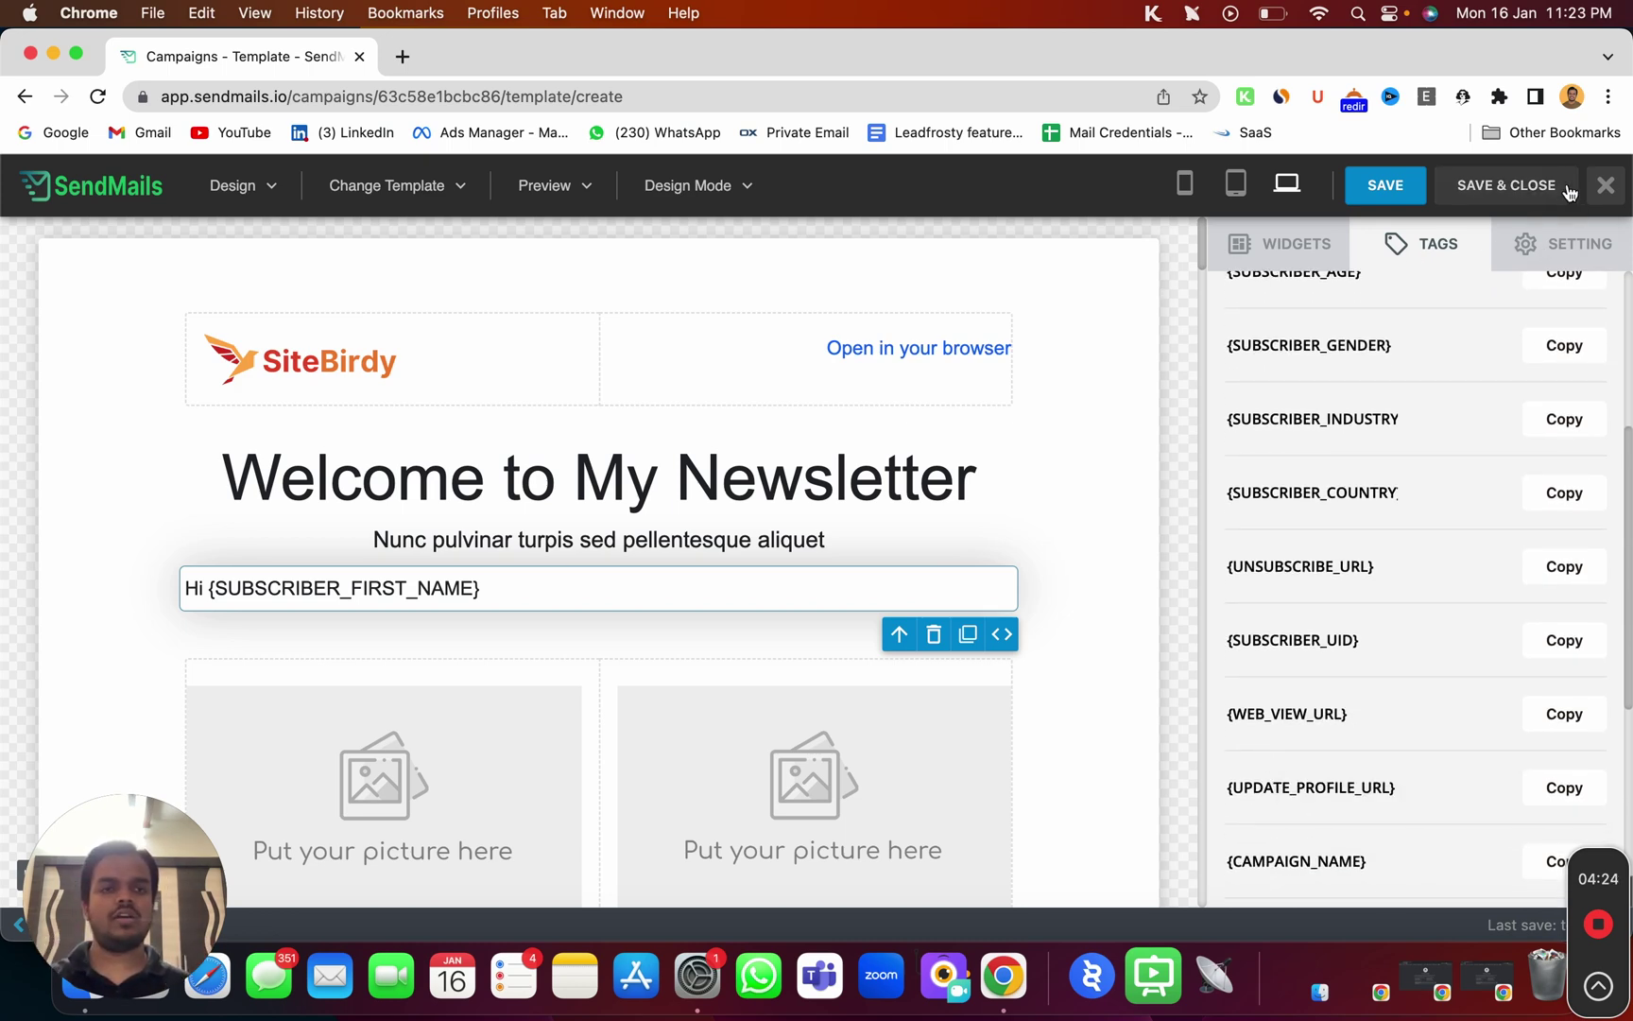
pyautogui.click(1509, 192)
# Move past the Template step and set the campaign to send now.
pyautogui.scroll(-10, 726, 609)
pyautogui.scroll(-10, 727, 607)
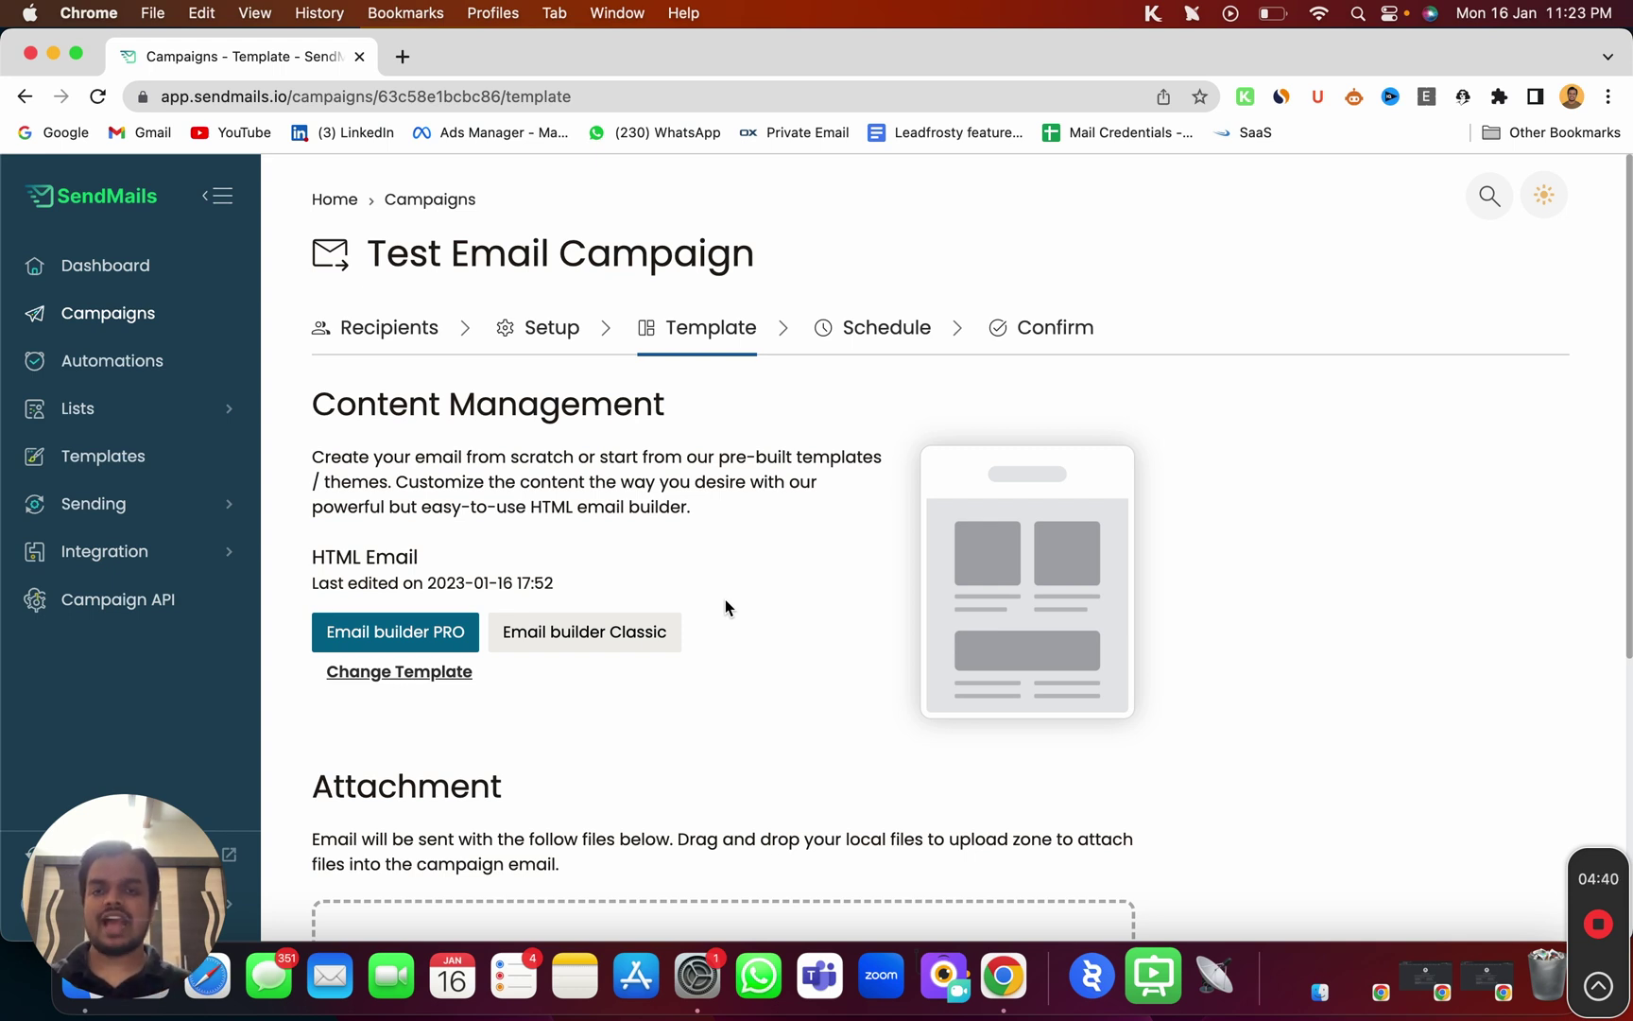
pyautogui.scroll(-5, 571, 817)
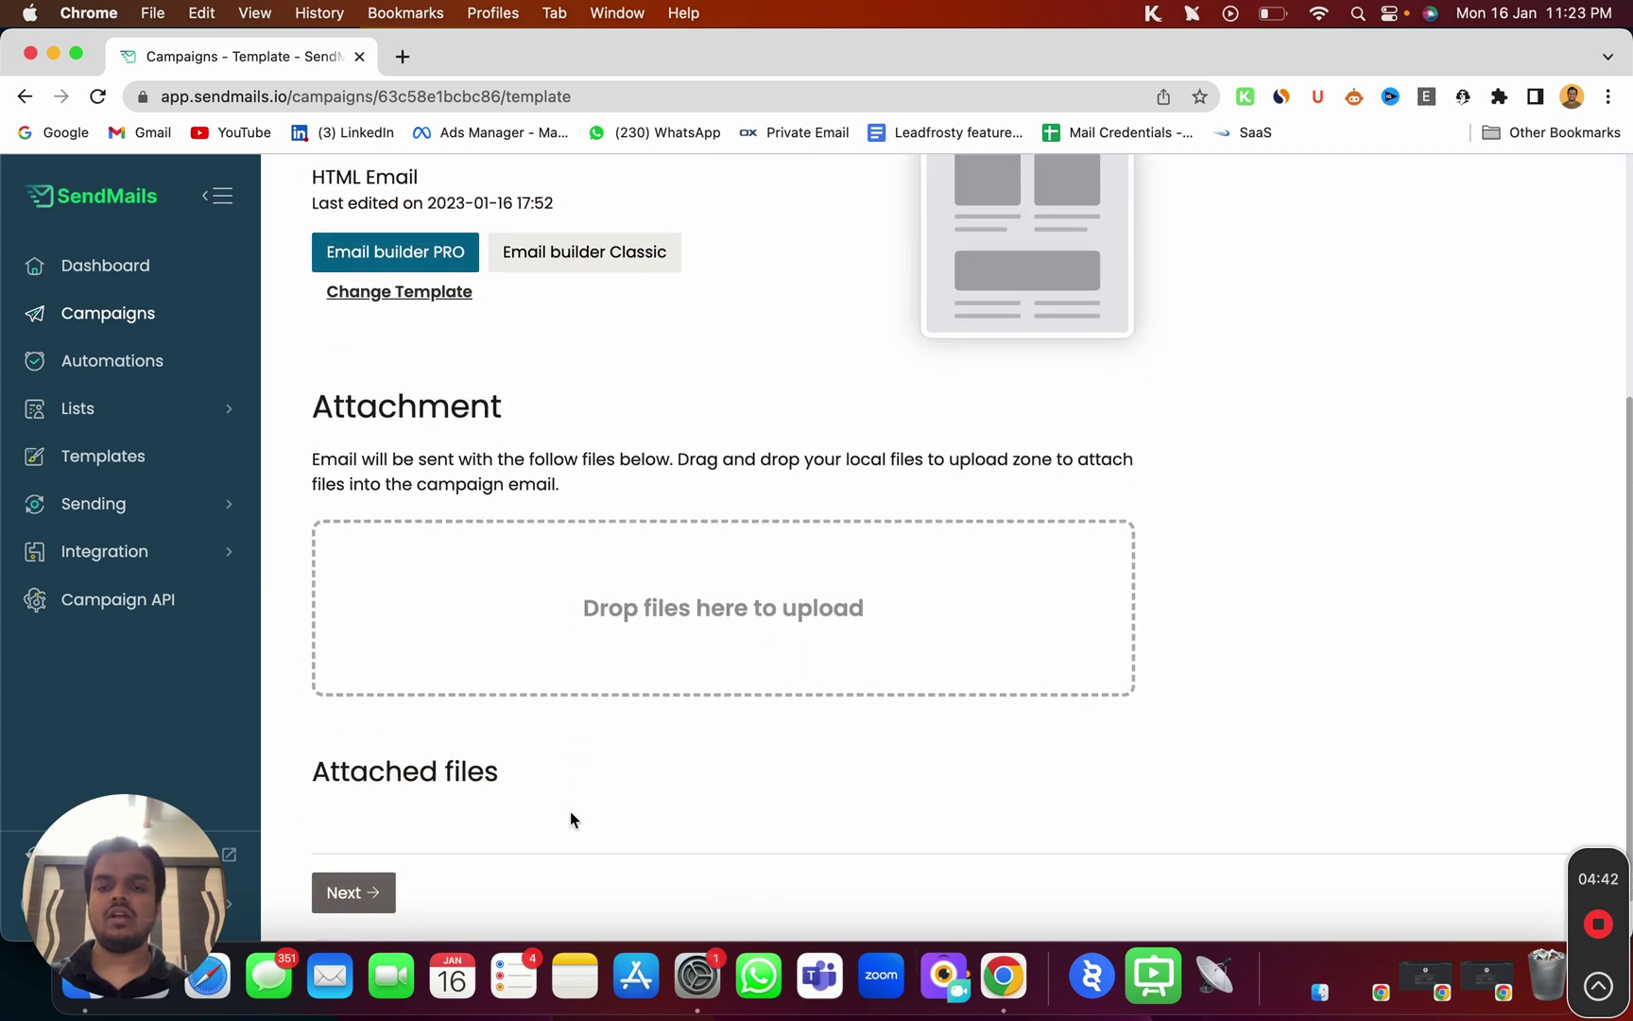
pyautogui.click(368, 833)
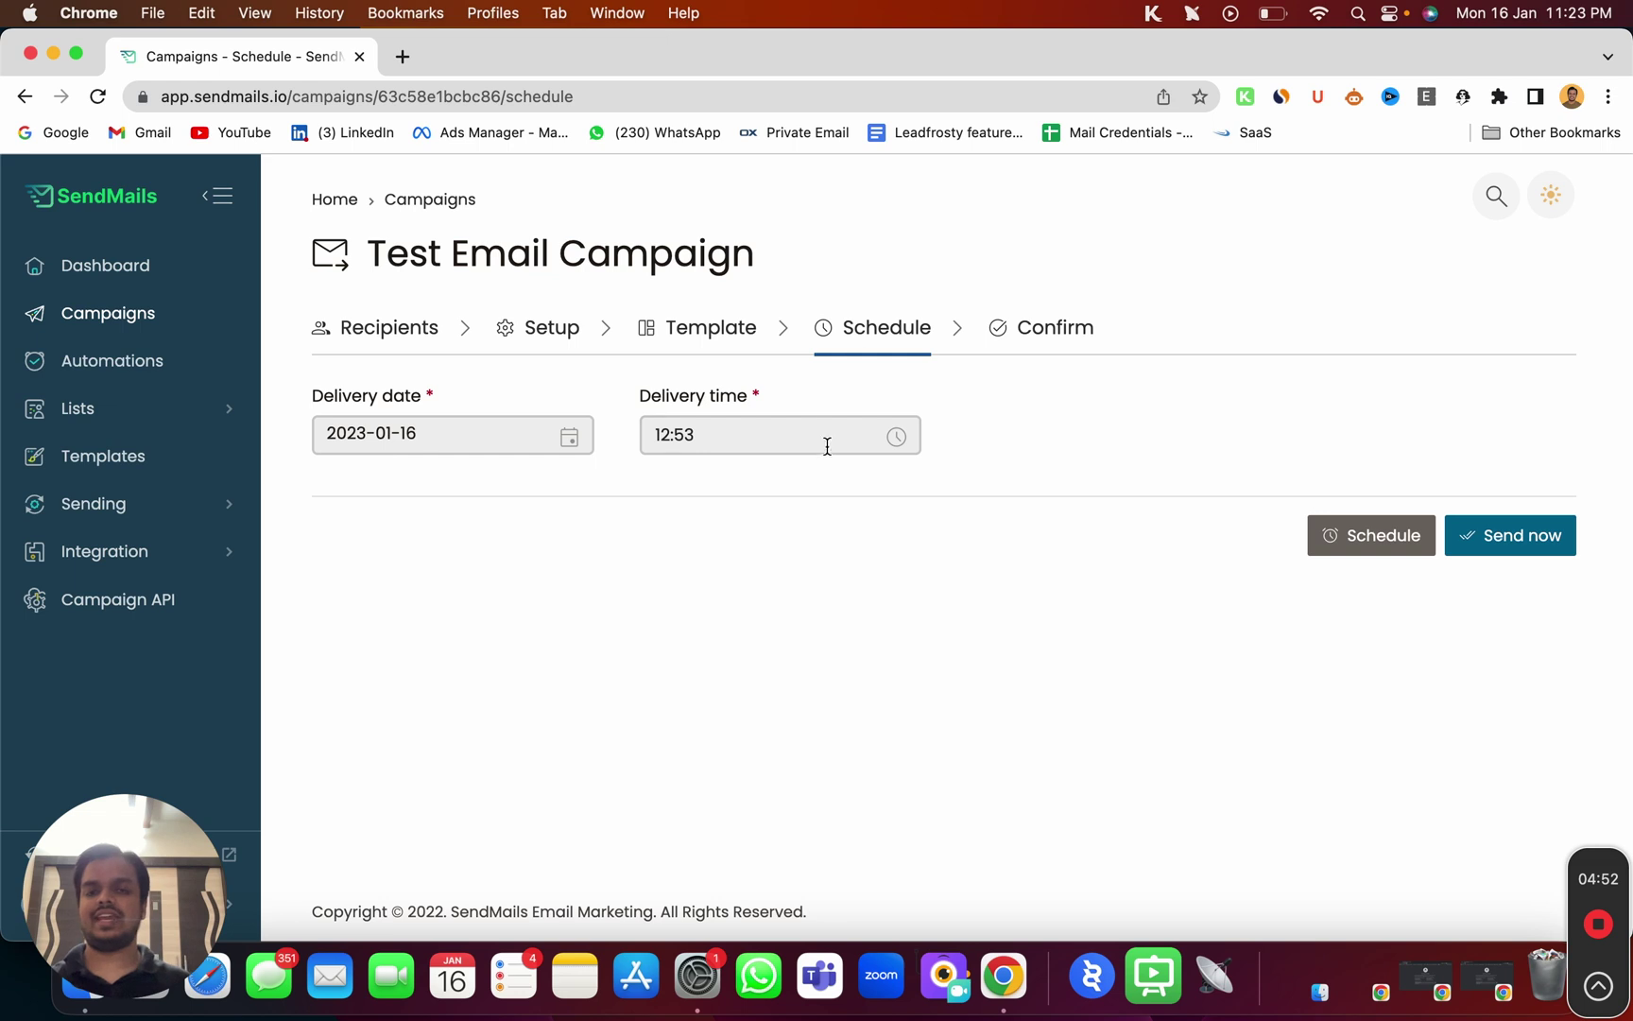
pyautogui.click(1513, 536)
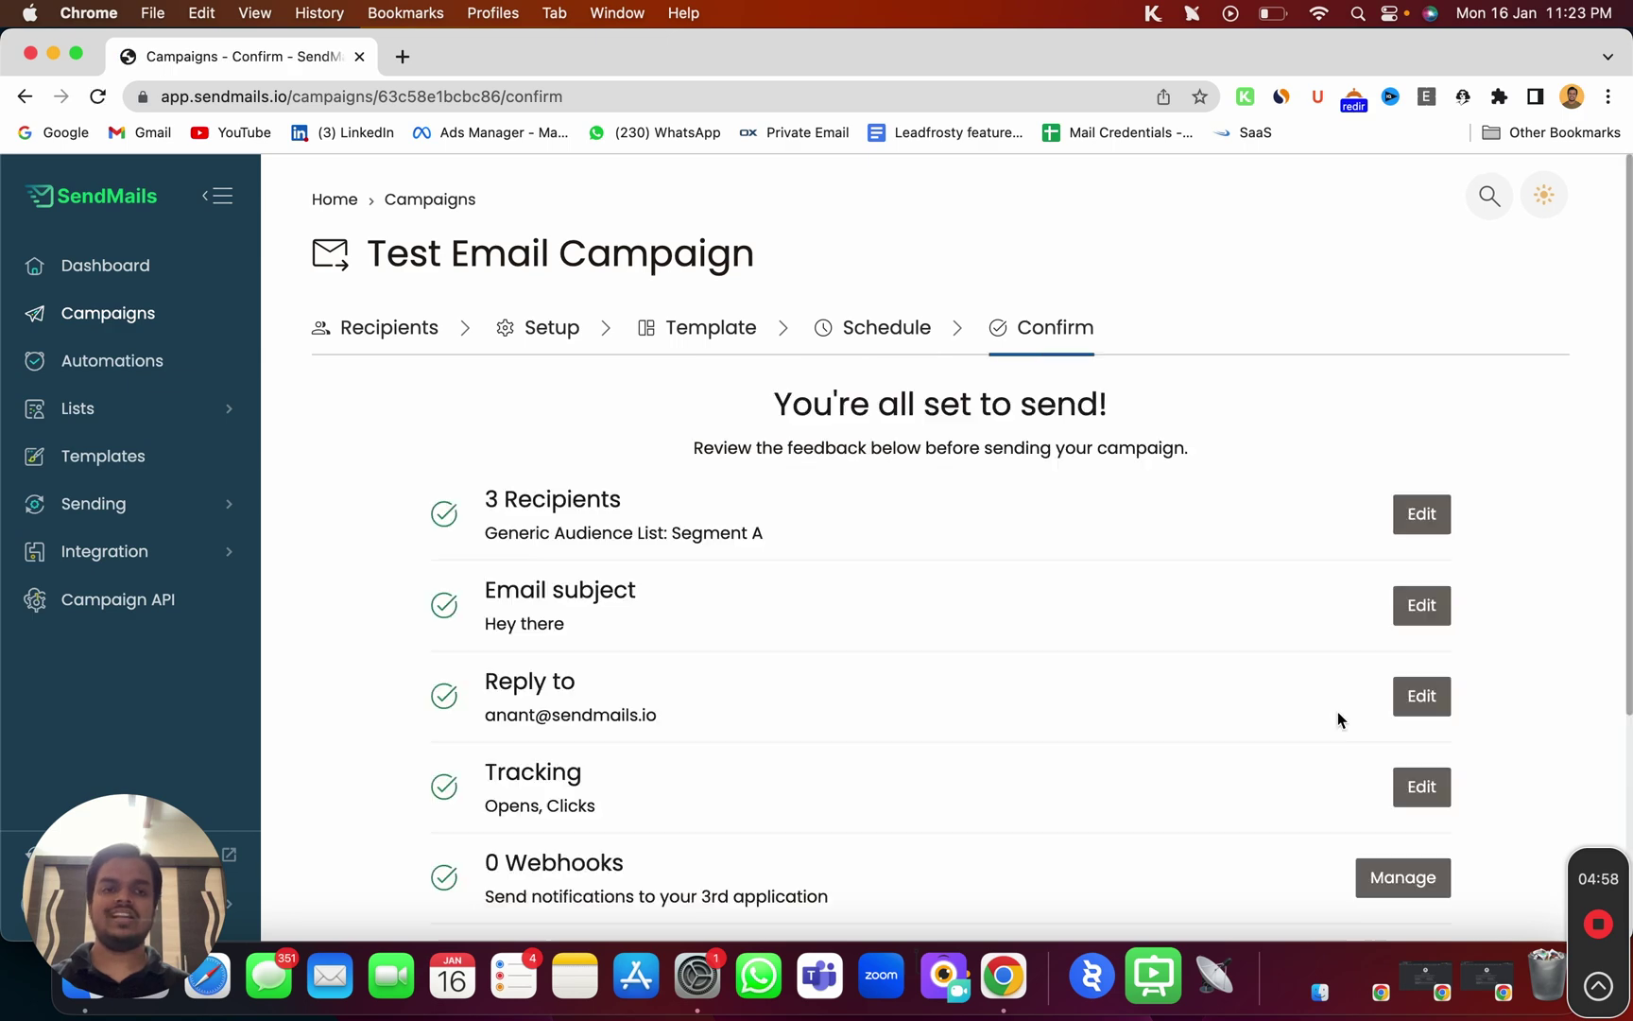
pyautogui.scroll(-3, 1309, 728)
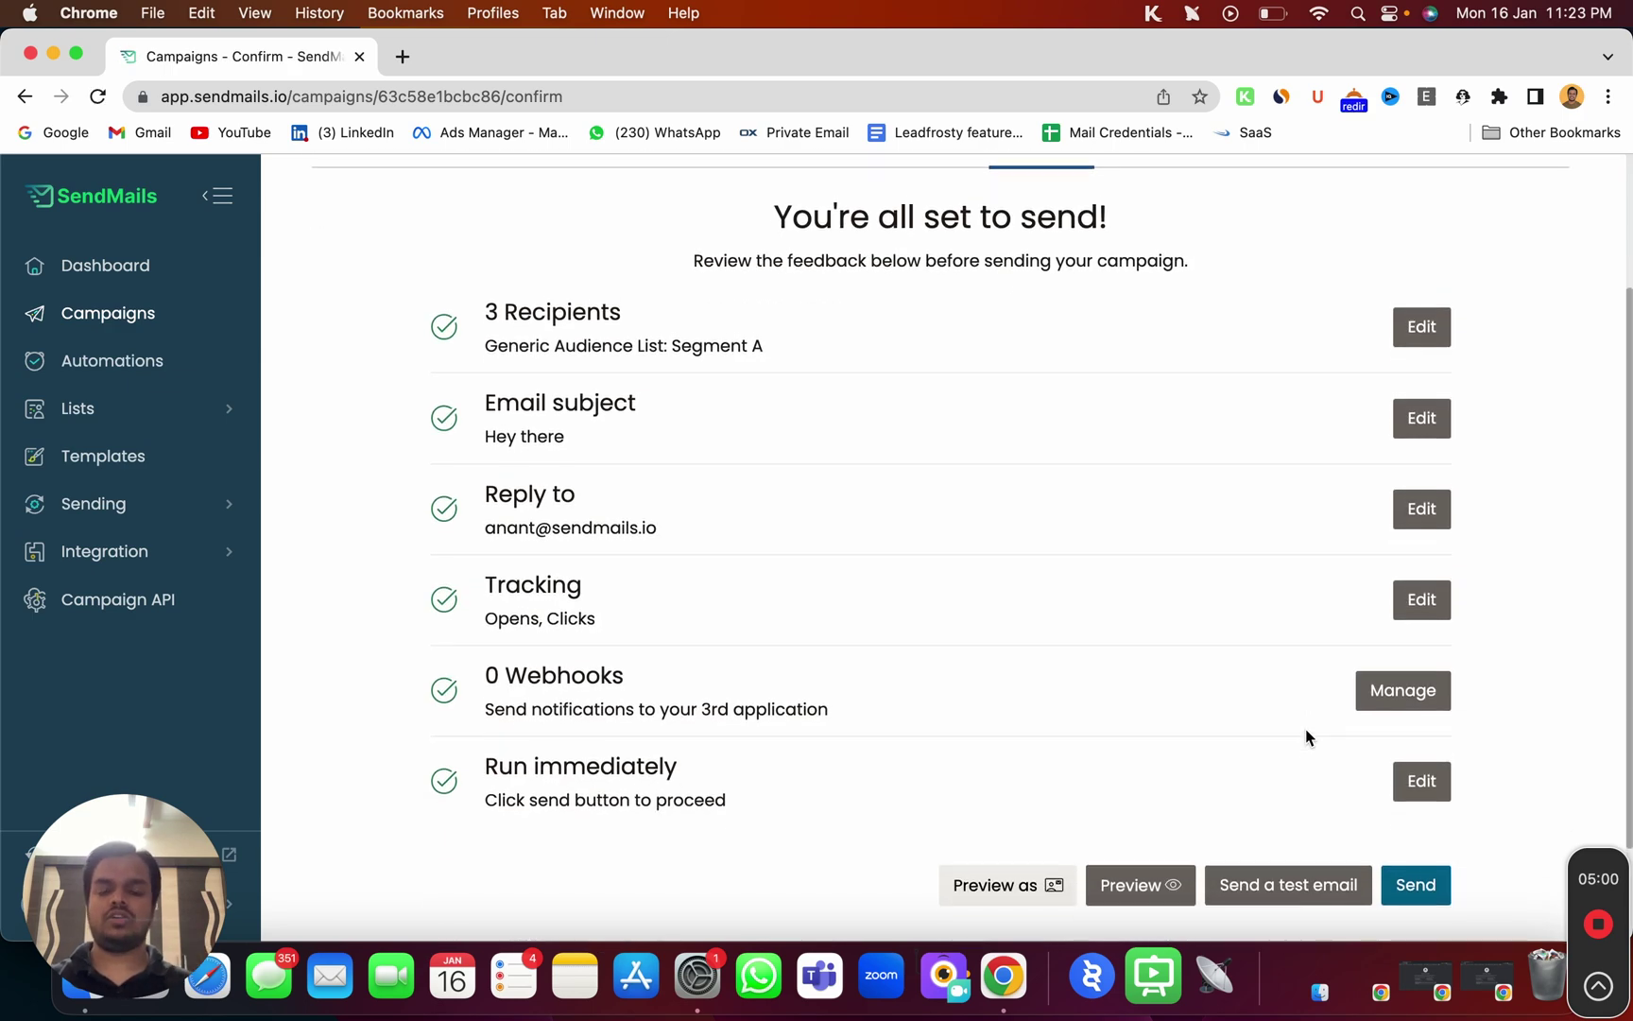
pyautogui.scroll(3, 407, 338)
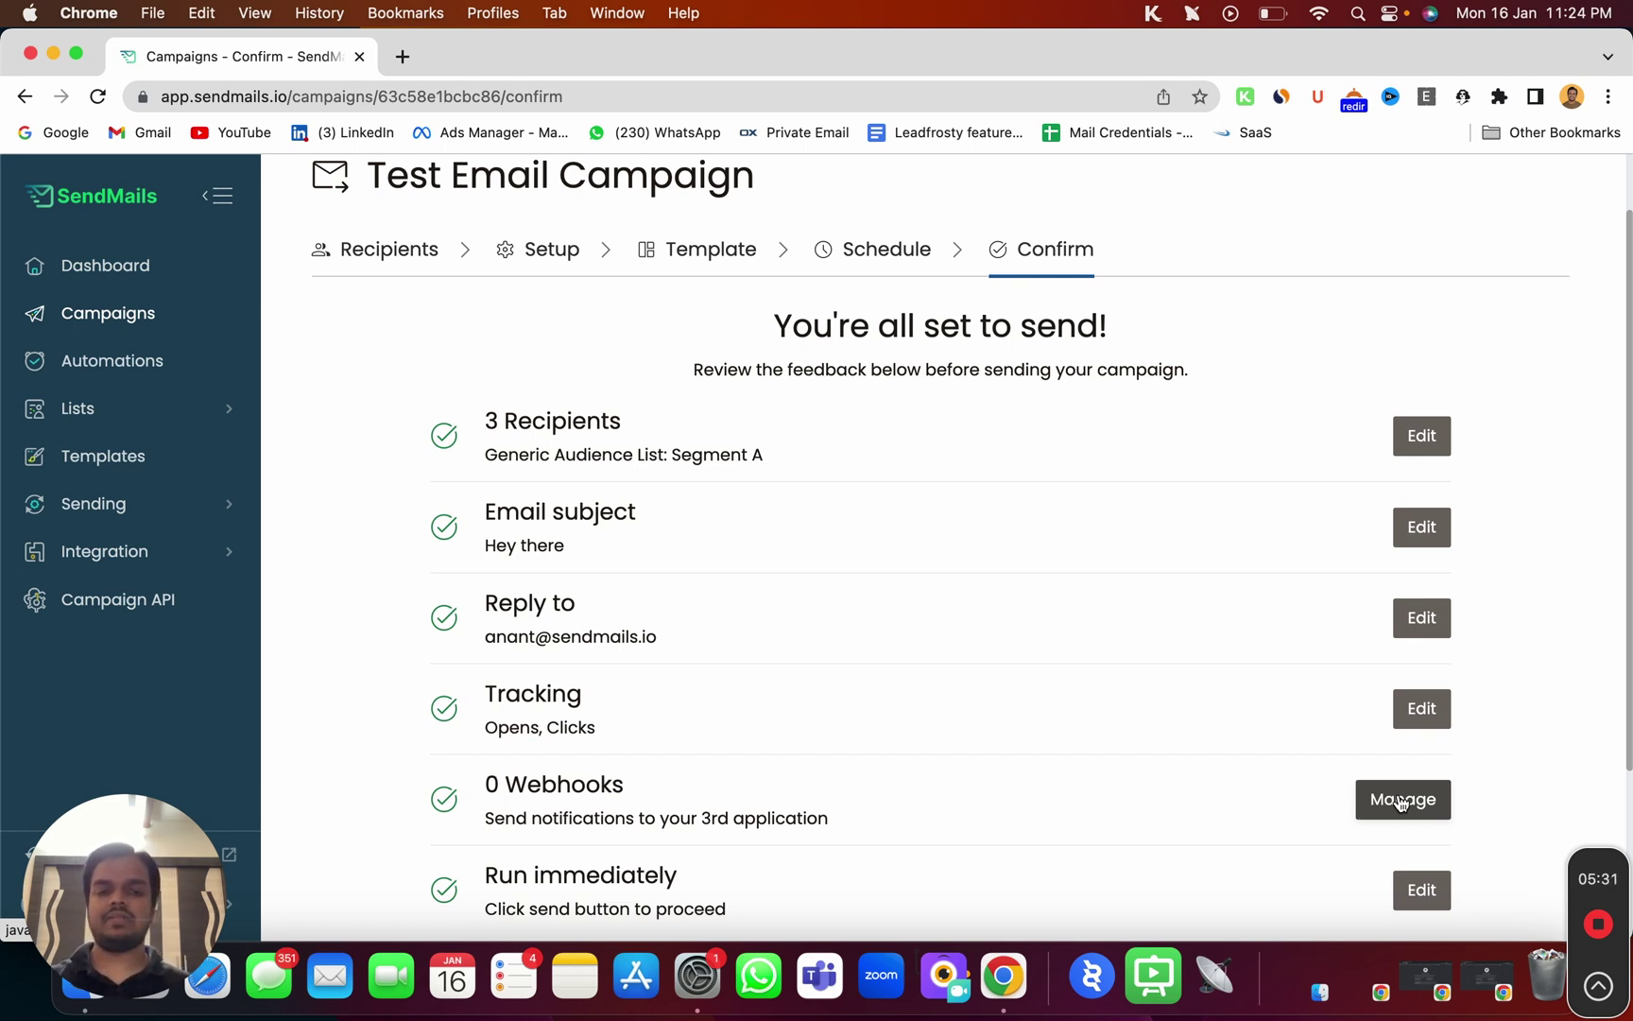
pyautogui.scroll(-3, 1402, 801)
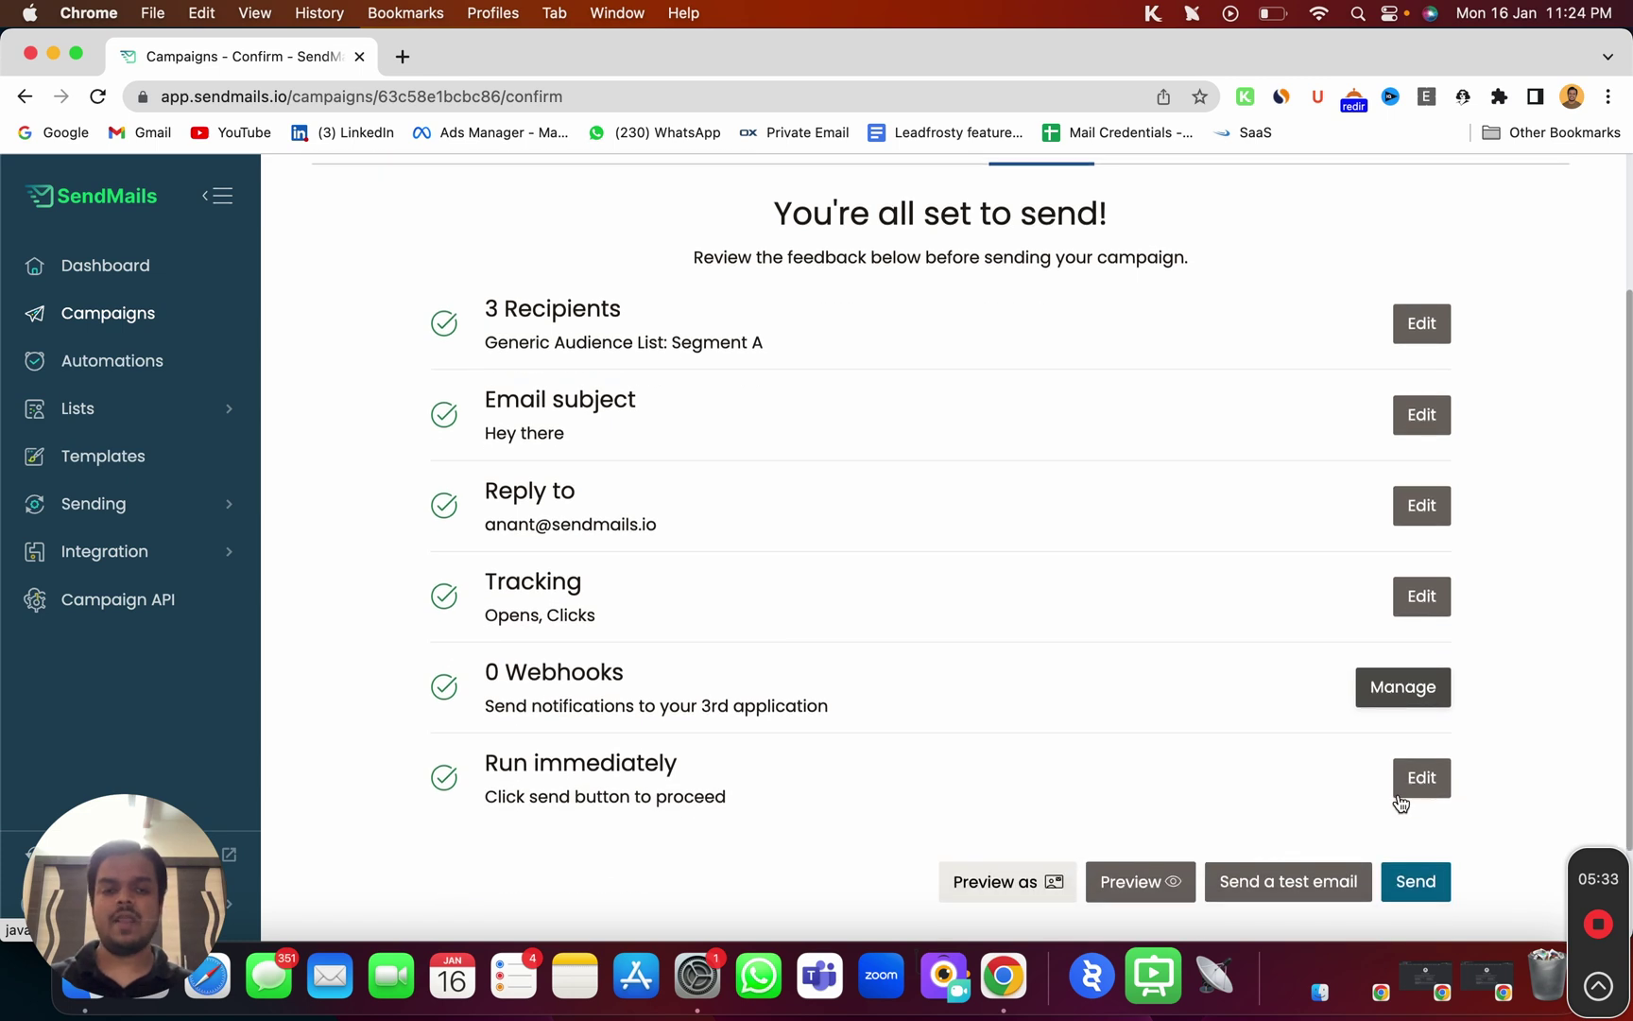
pyautogui.click(1261, 884)
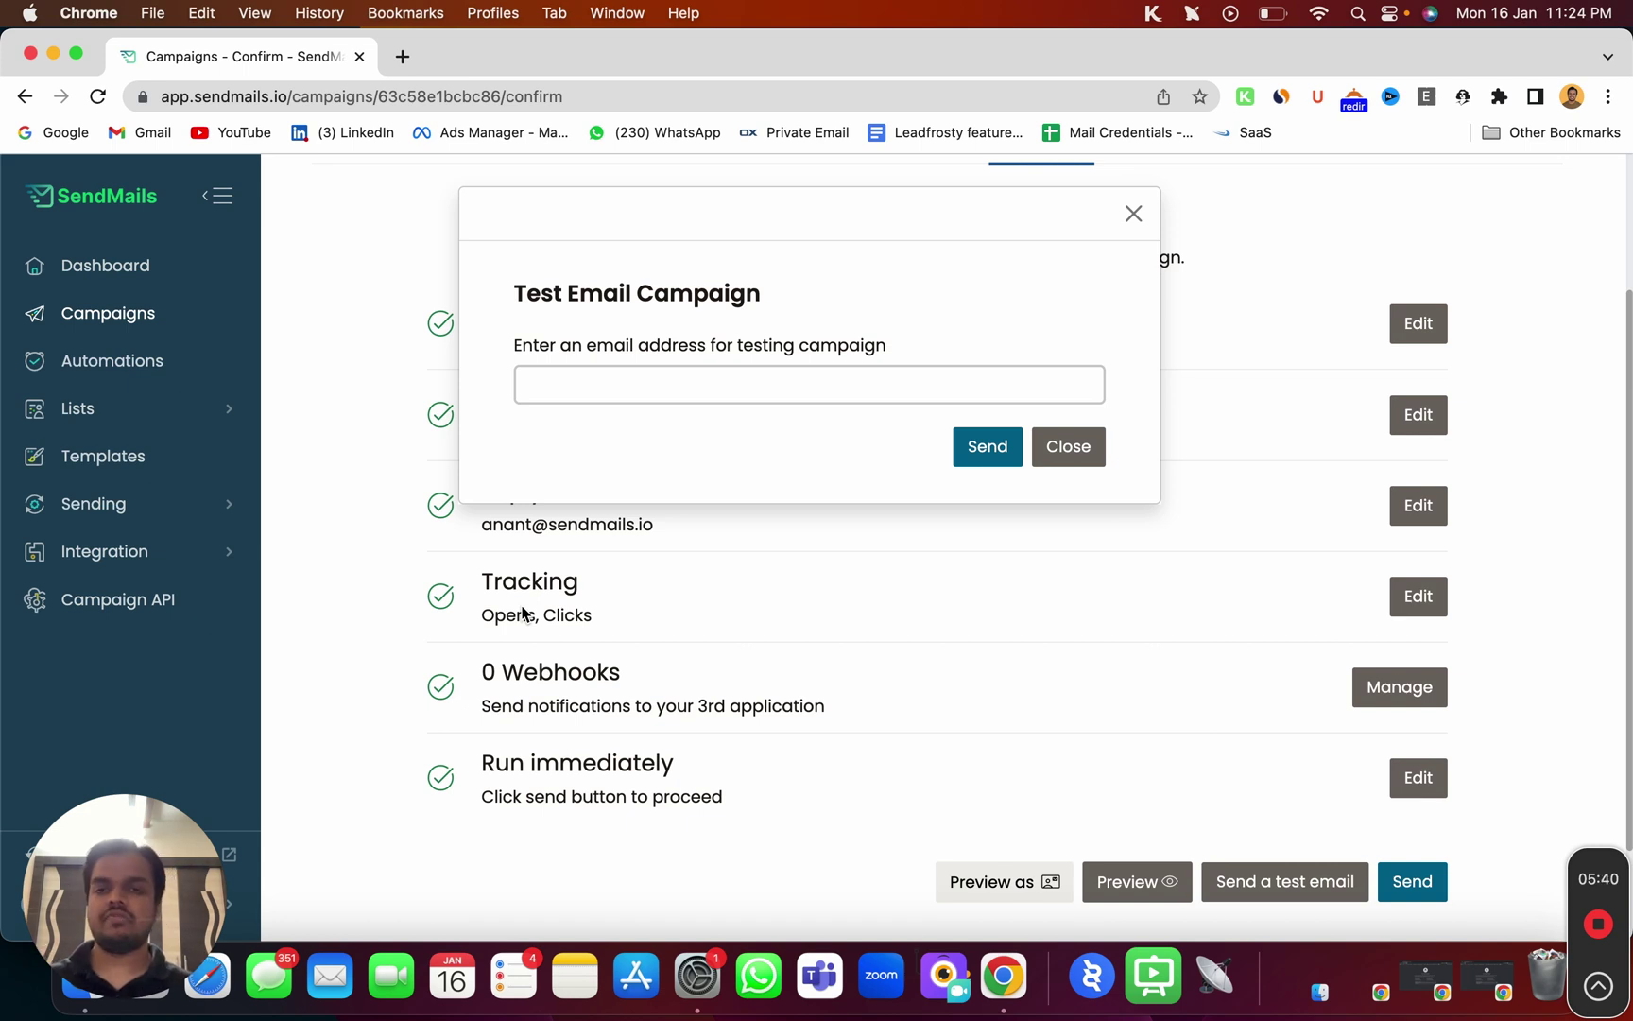
pyautogui.click(747, 401)
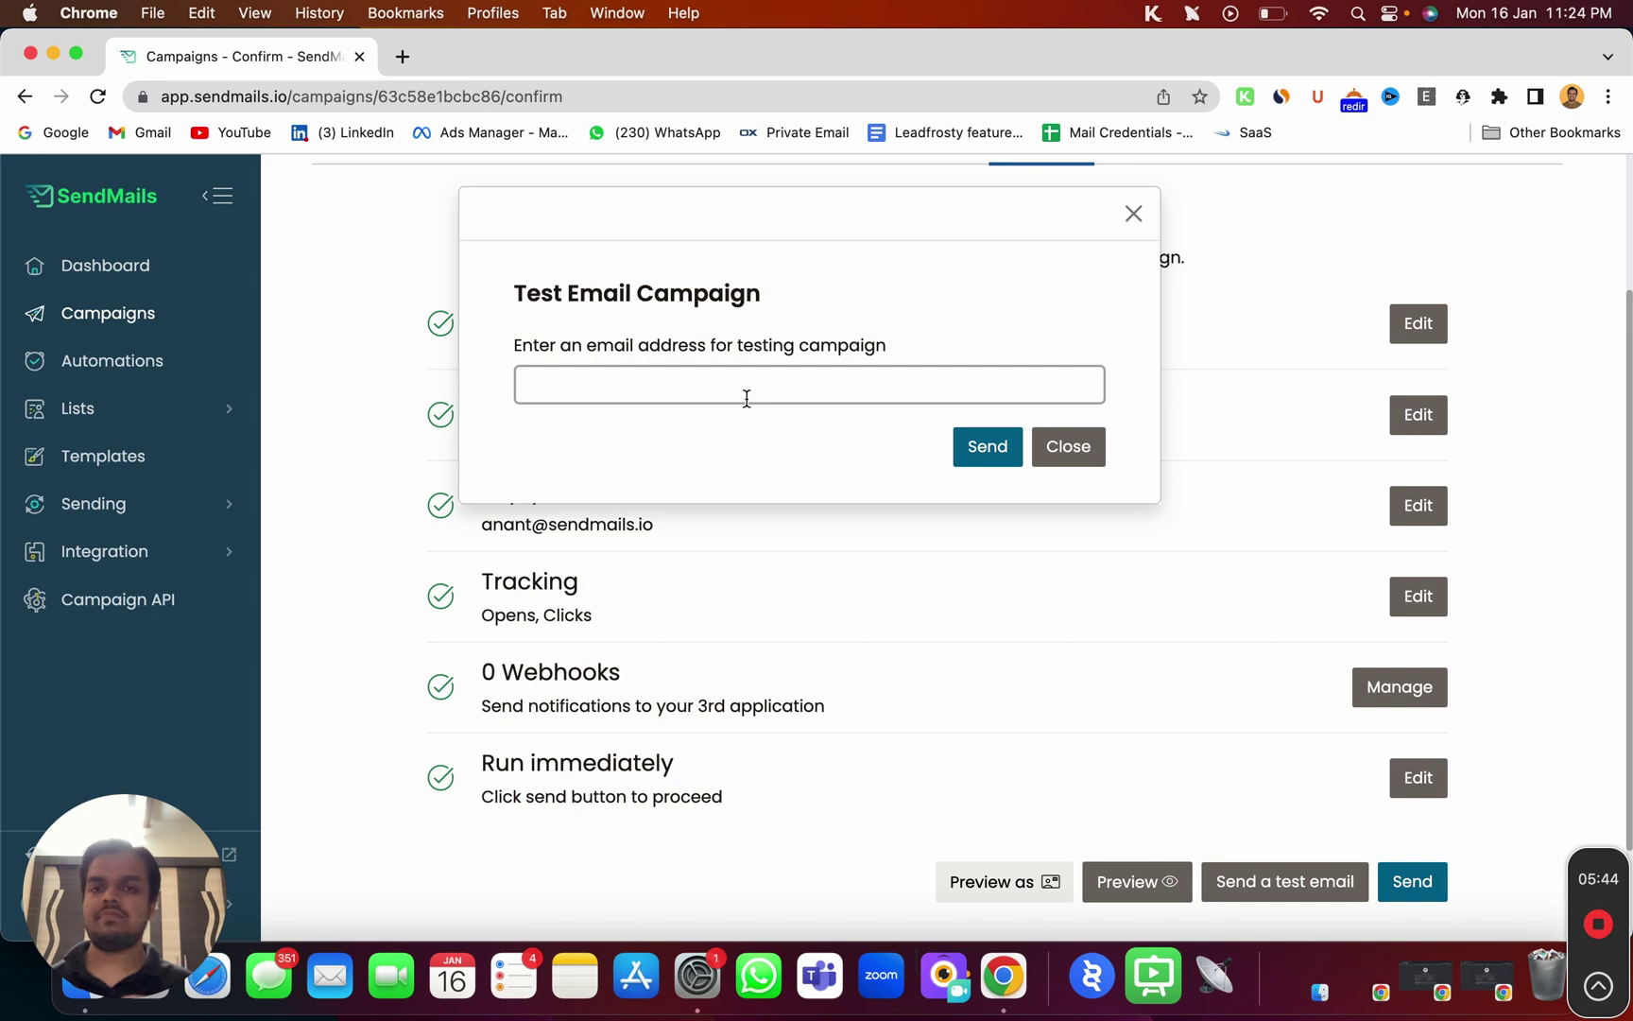
pyautogui.click(1134, 214)
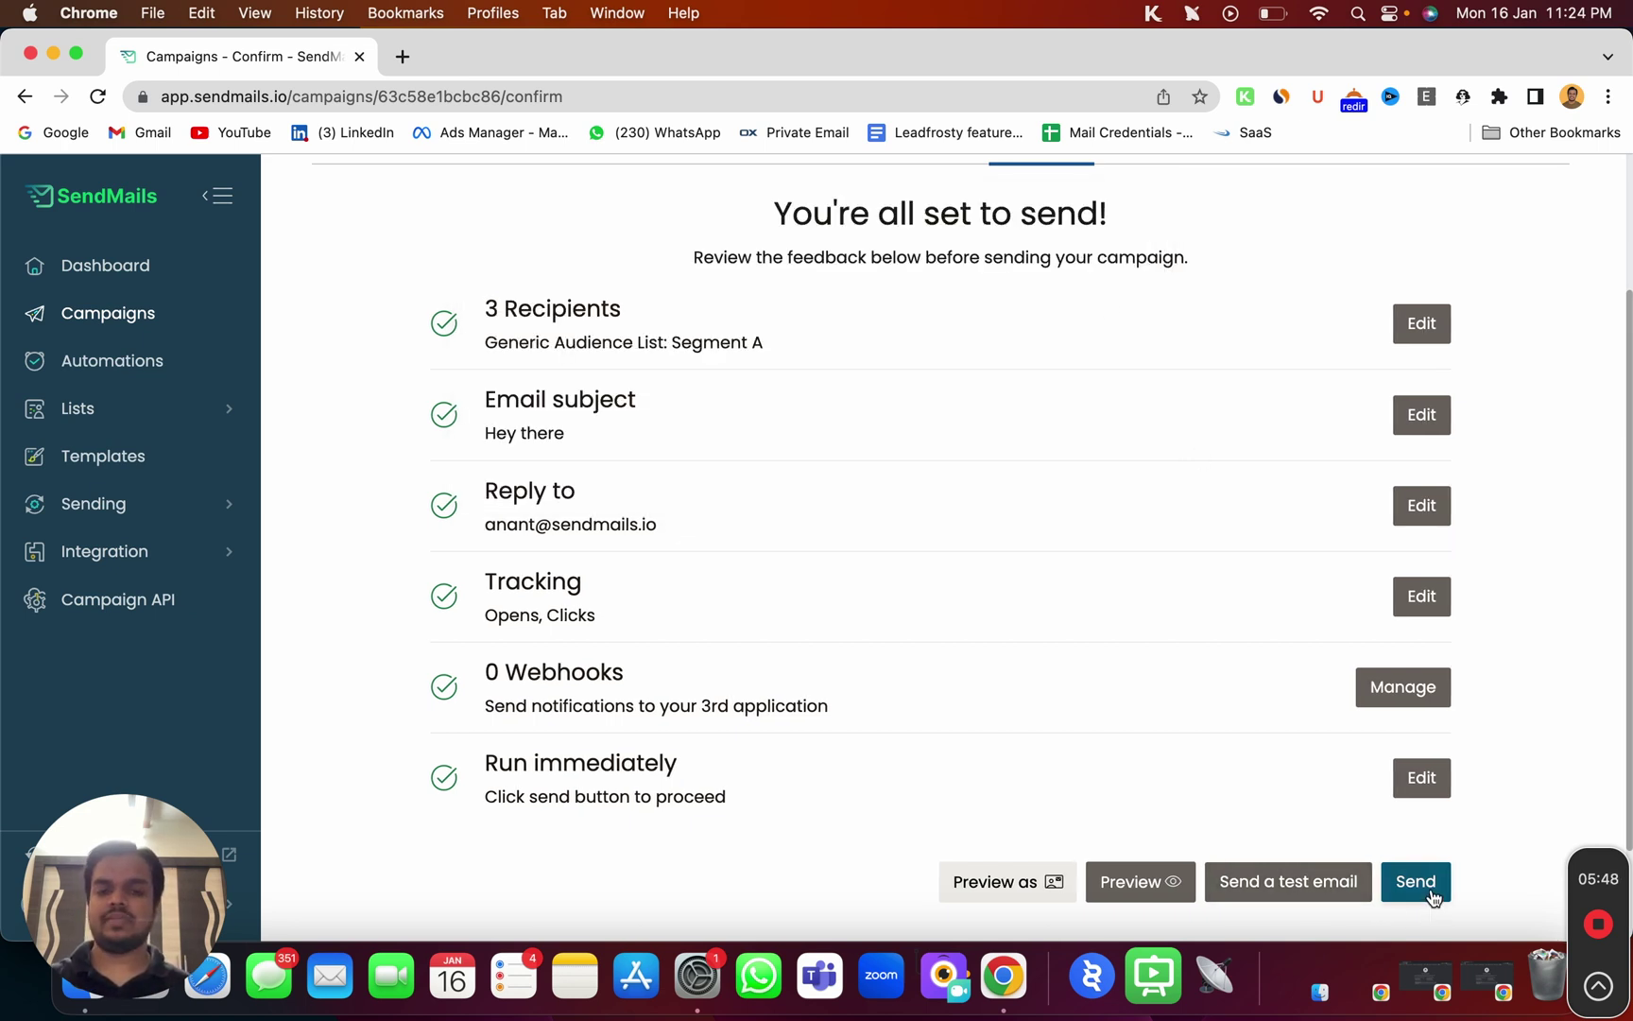